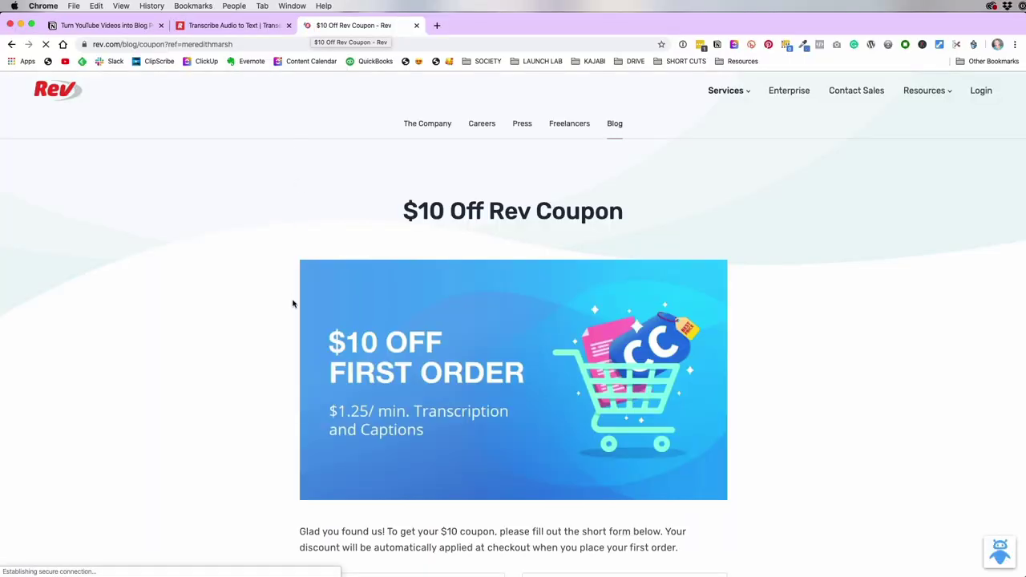
Leave the coupon page, log in to the Rev account from its home page and start a new Transcription order
scroll(294, 301, down, 2)
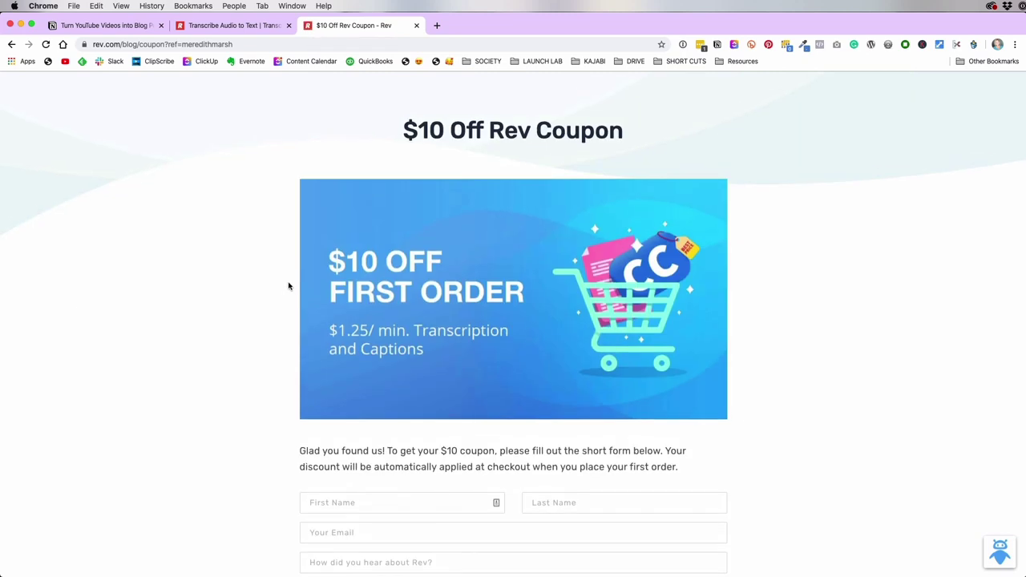
click(228, 27)
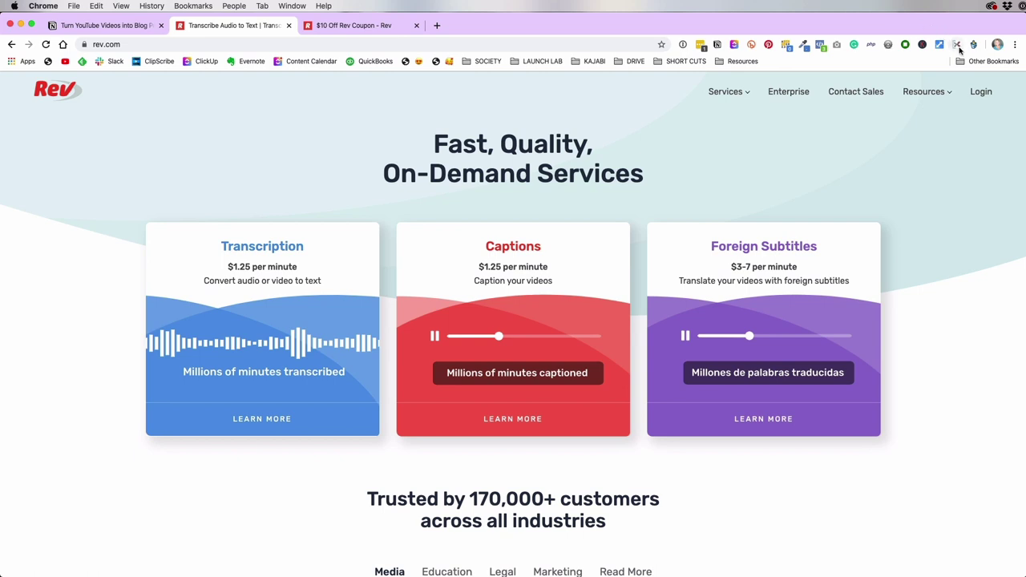
click(981, 91)
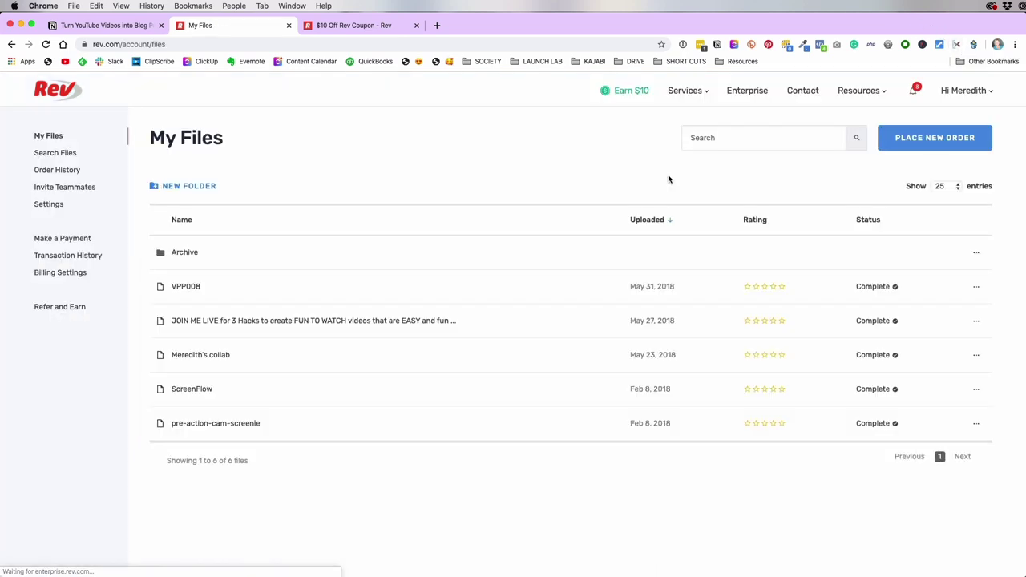
click(932, 143)
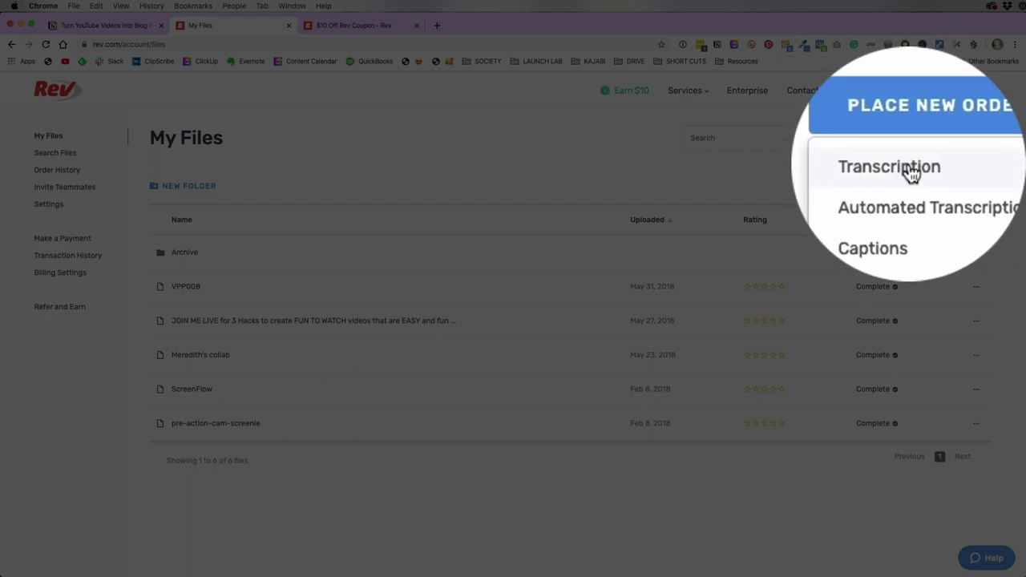
click(909, 168)
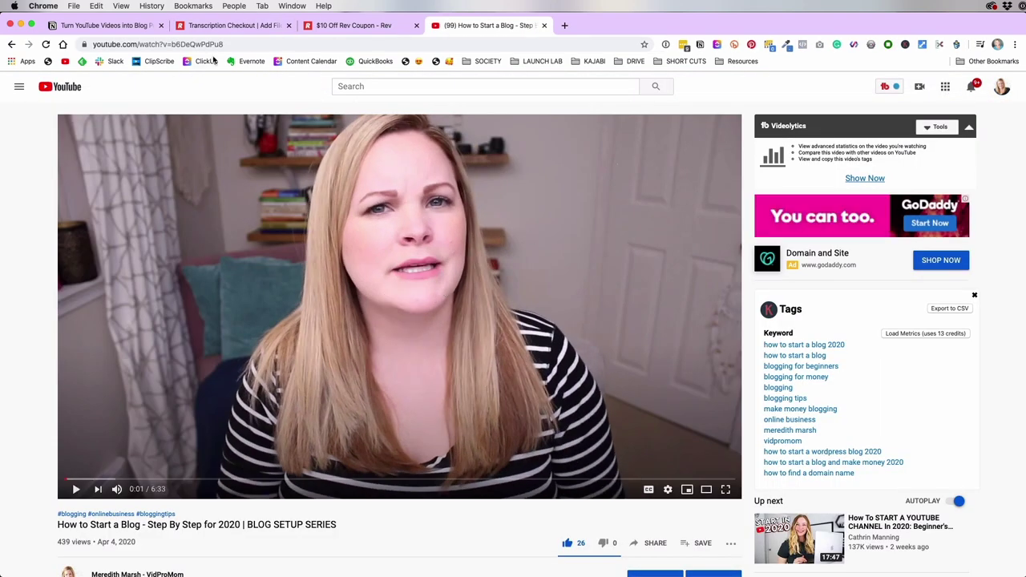
Copy the YouTube link of the "How to Start a Blog" video and add it as a URL to the Rev transcription order
click(206, 44)
key(super+c)
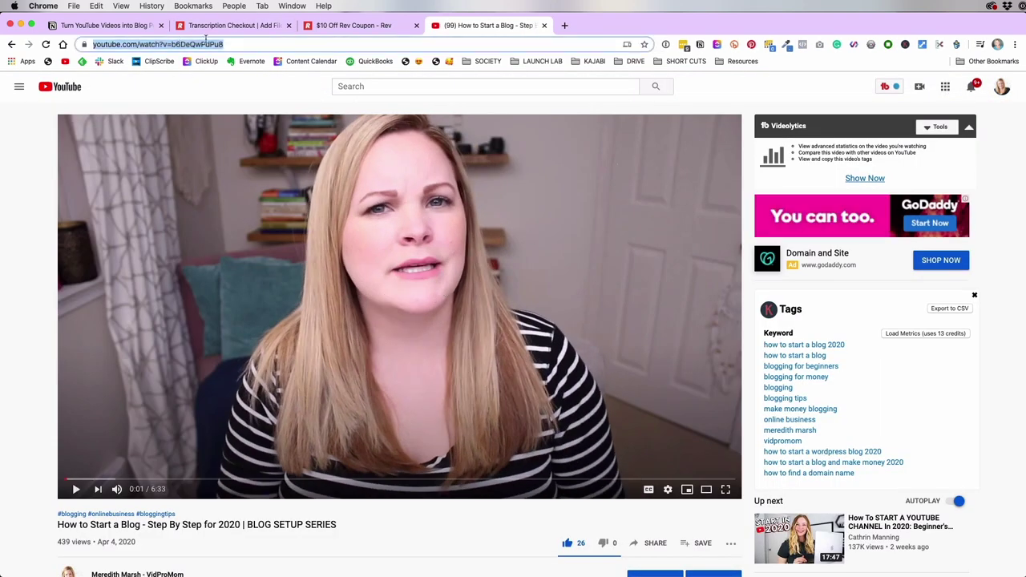
click(245, 25)
click(497, 320)
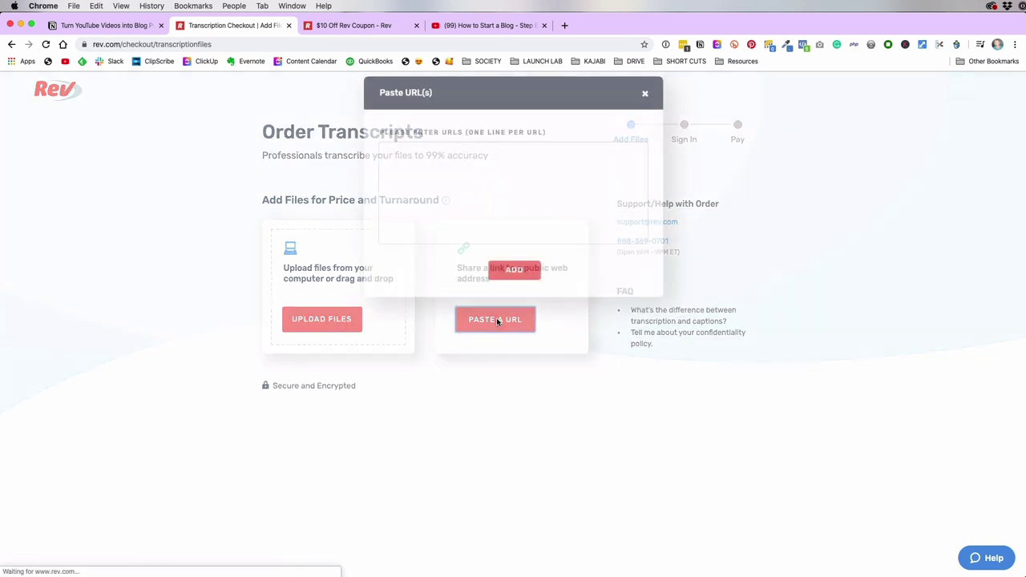
click(423, 205)
key(super+v)
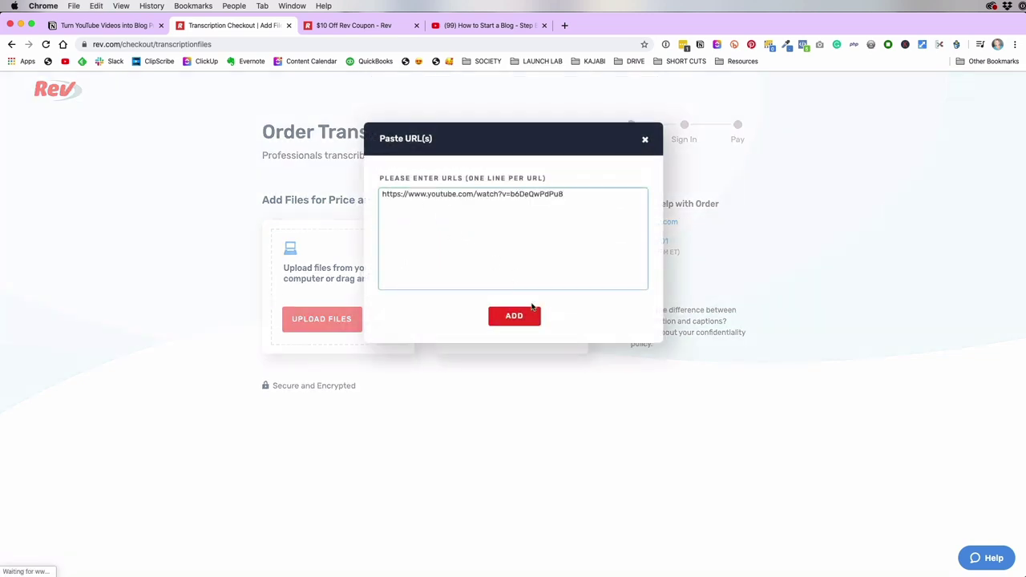
click(517, 318)
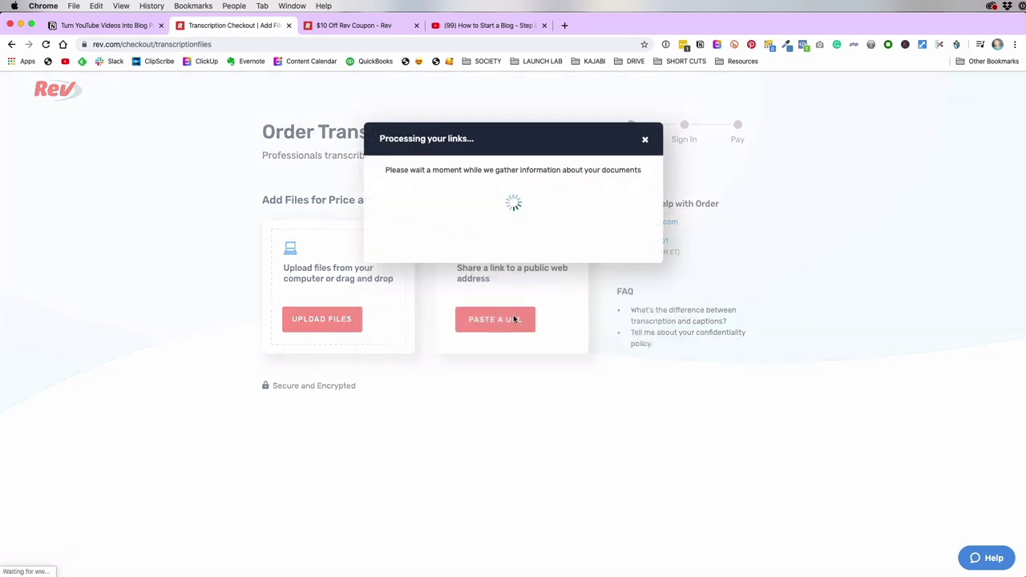
click(564, 212)
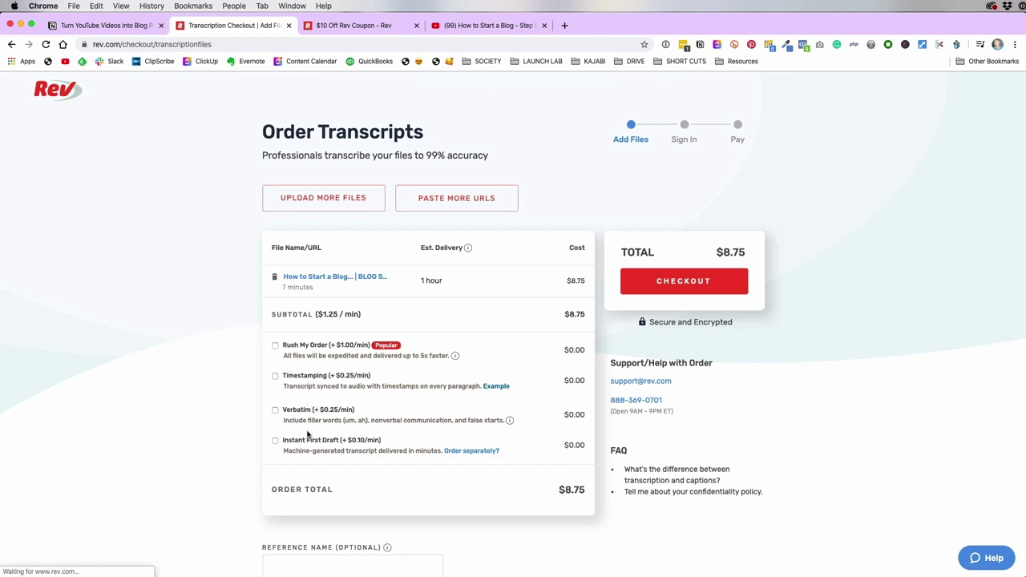
Check out the transcription order without extras using the saved Visa card, and review the order confirmation e-mail in Gmail
scroll(366, 433, down, 1)
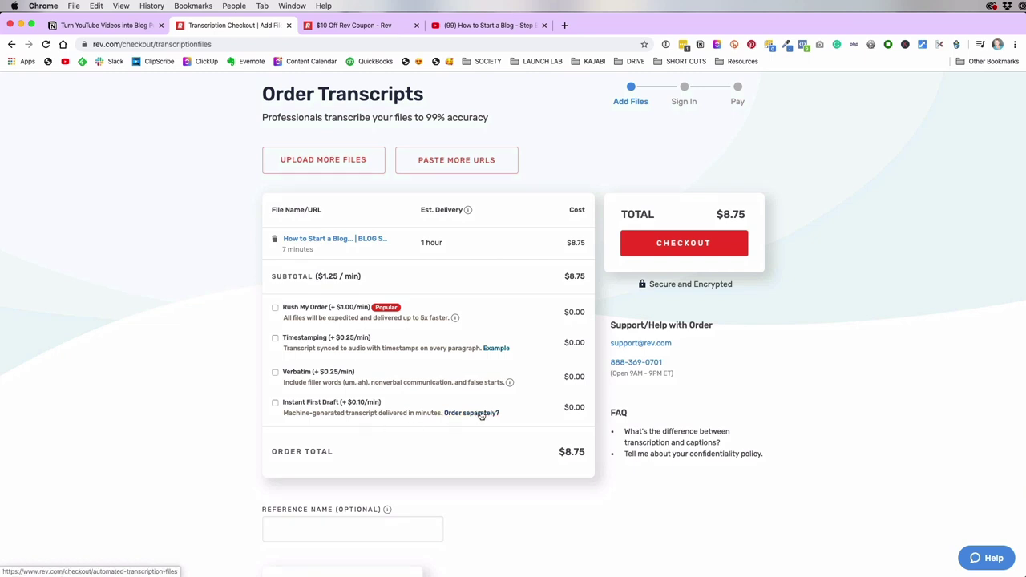
scroll(474, 417, up, 1)
click(681, 285)
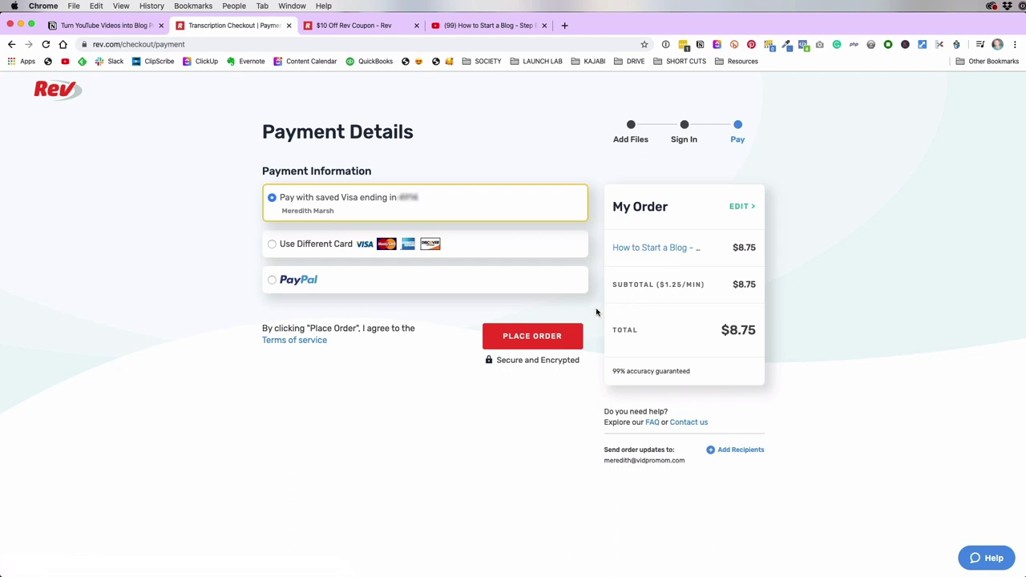
click(528, 340)
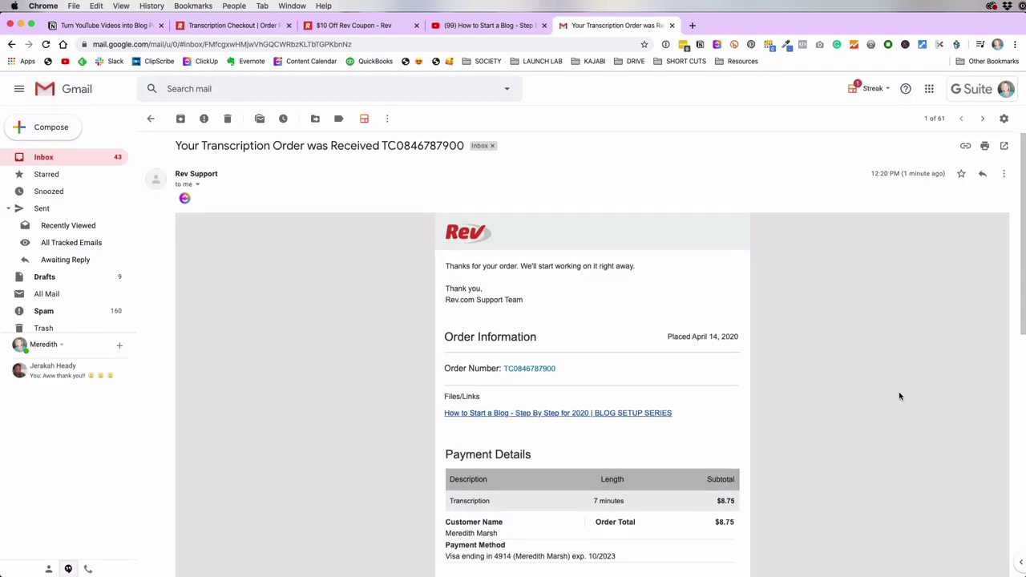
scroll(899, 396, down, 1)
scroll(899, 395, down, 4)
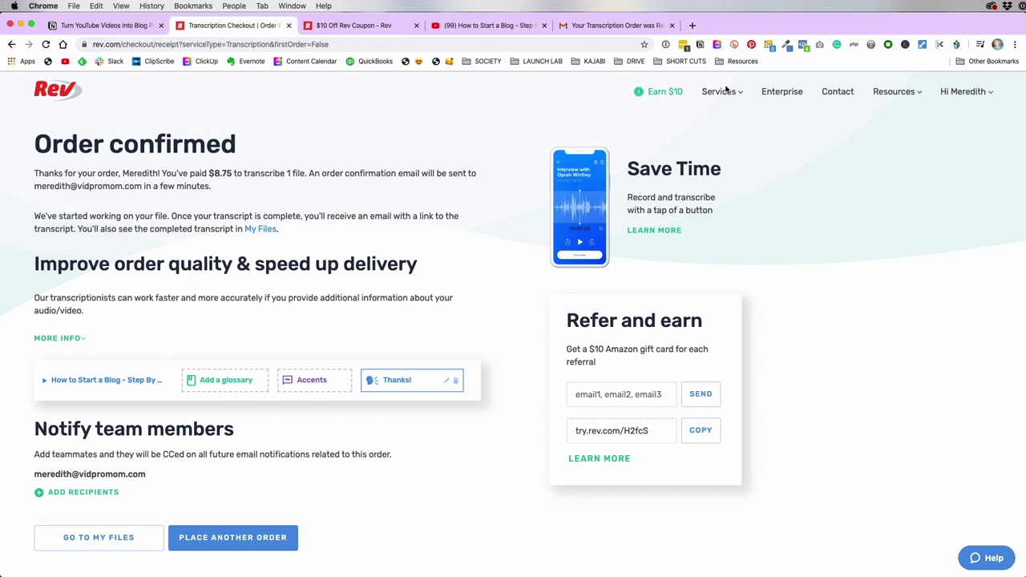
mouse_move(728, 92)
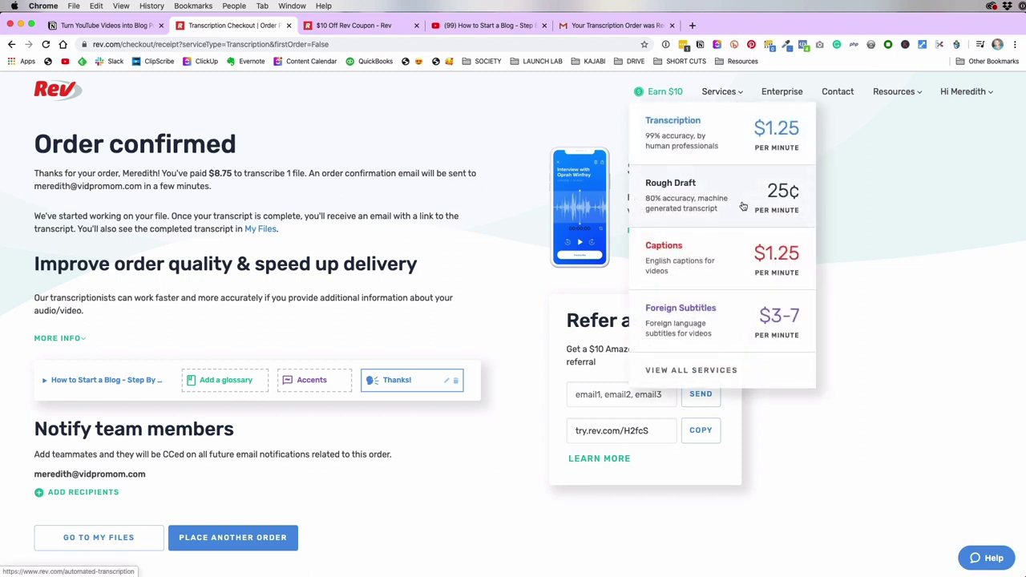
click(722, 207)
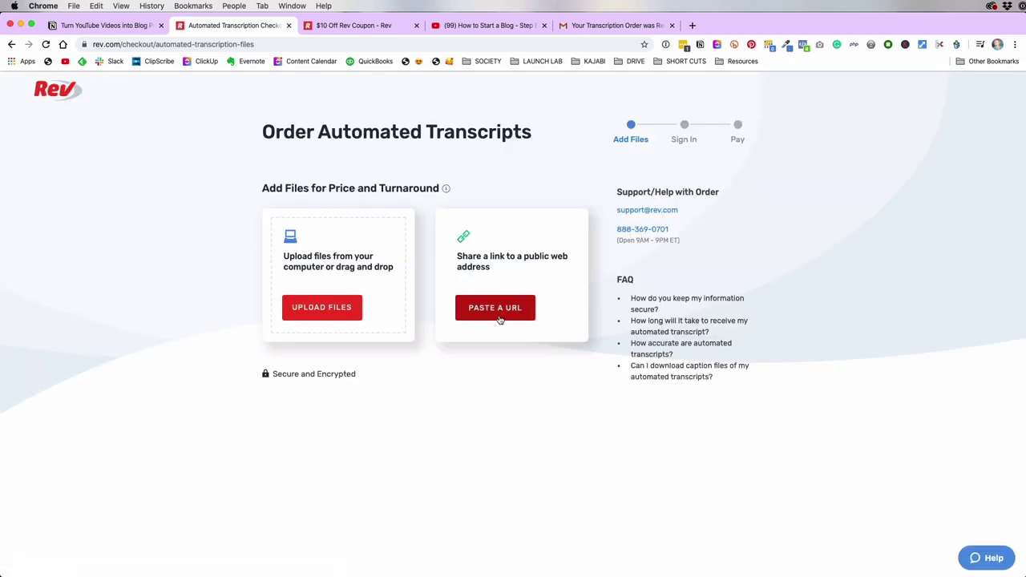
click(493, 308)
key(super+v)
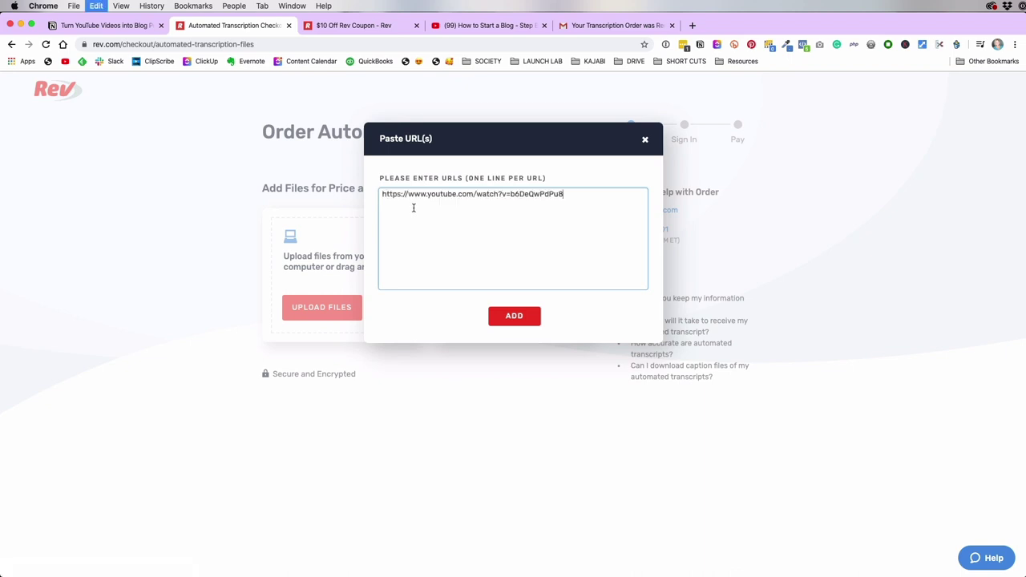
click(515, 316)
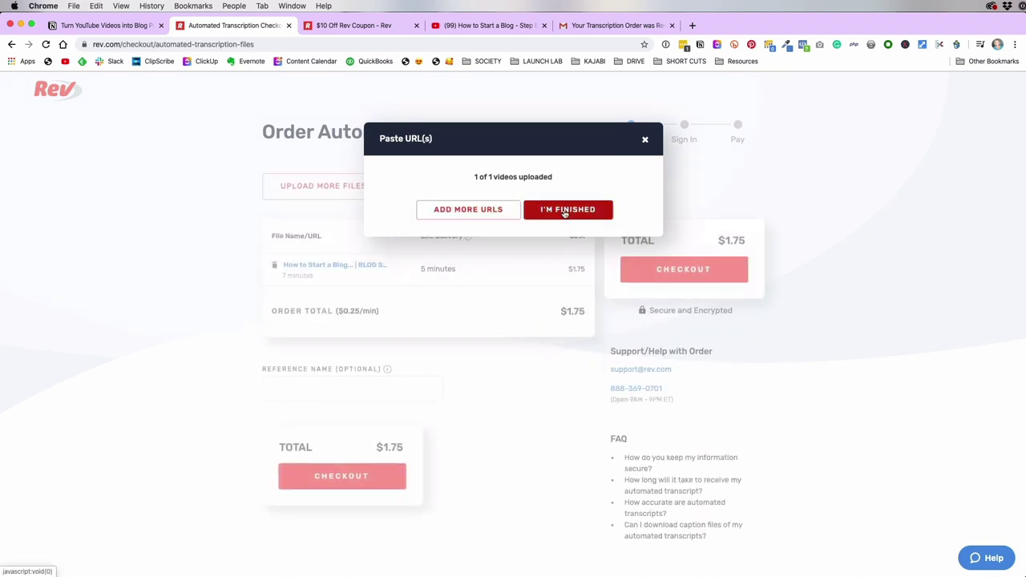
click(566, 210)
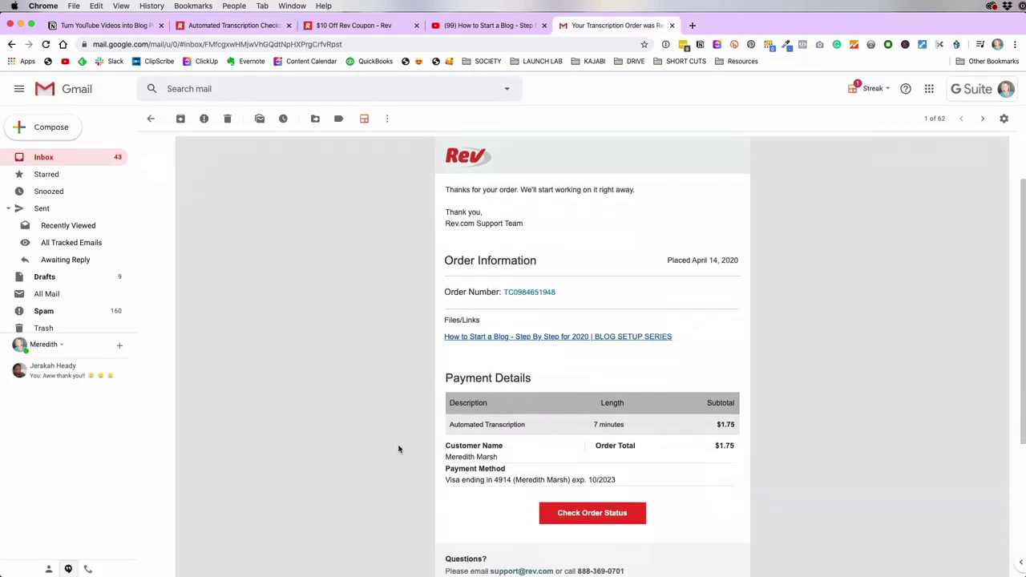
scroll(399, 448, up, 2)
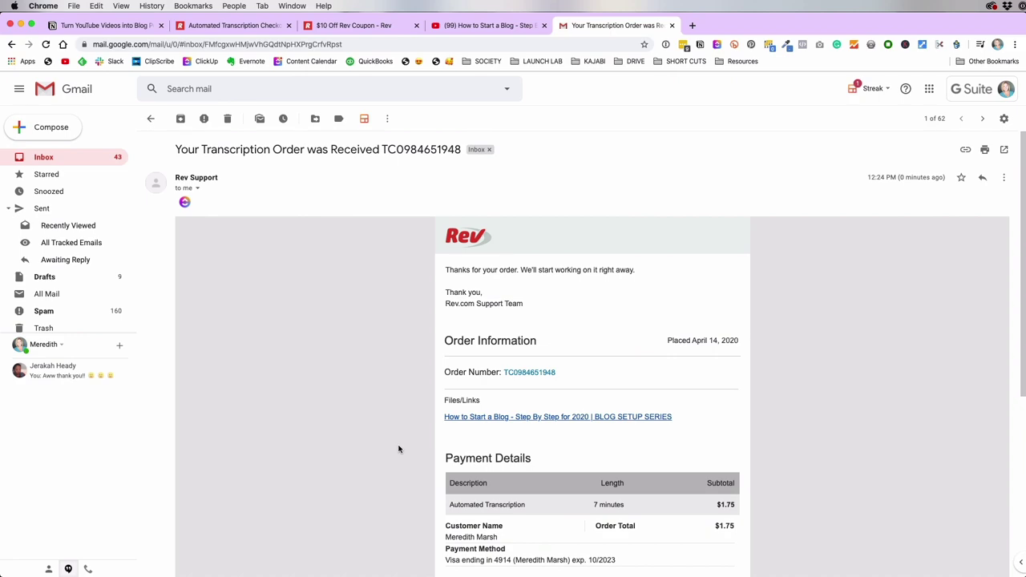
Return to the "How to Start a Blog" video on YouTube and open its subtitles page in YouTube Studio
click(492, 27)
scroll(286, 411, down, 3)
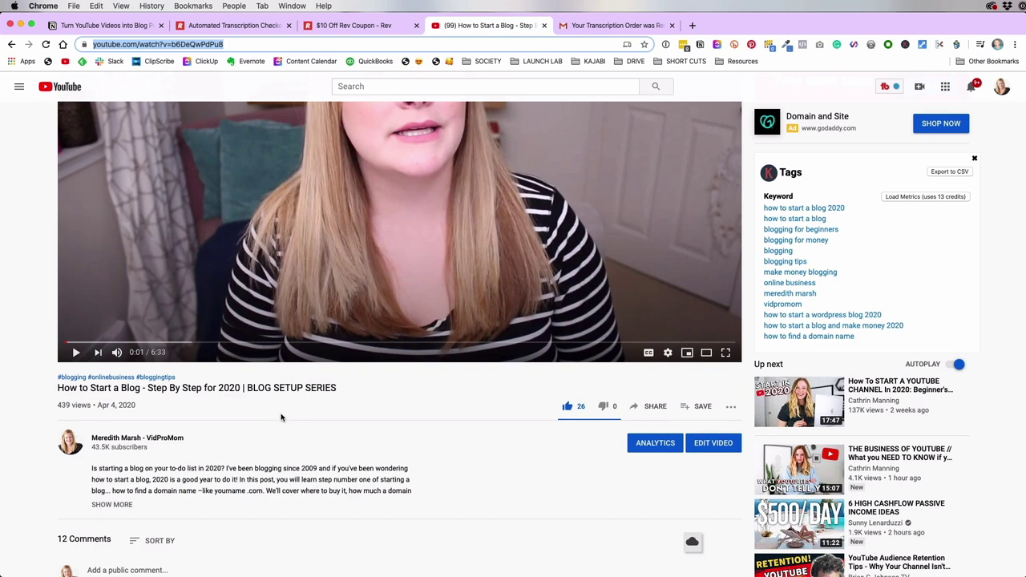
scroll(397, 424, up, 1)
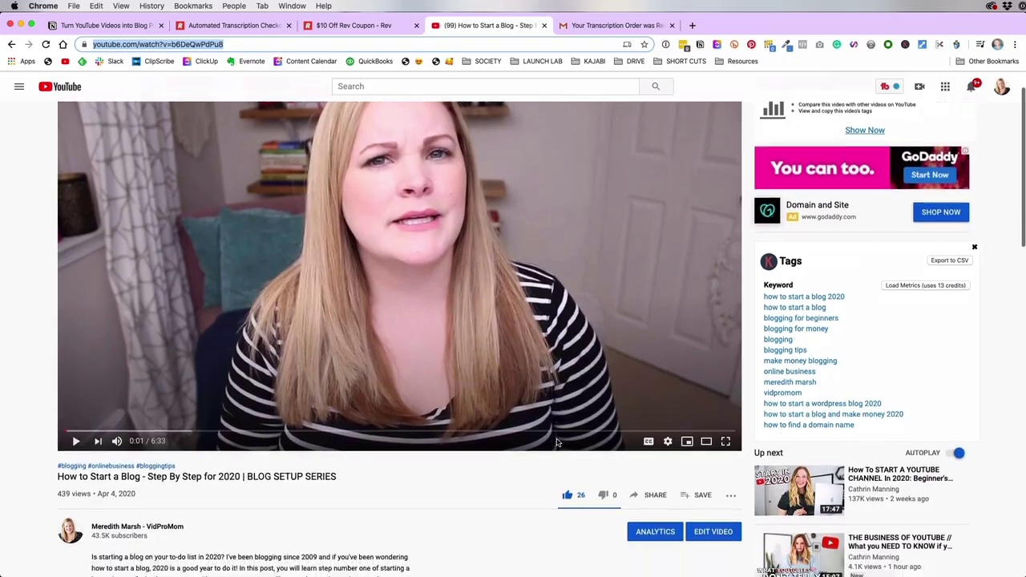
scroll(609, 449, down, 2)
click(712, 437)
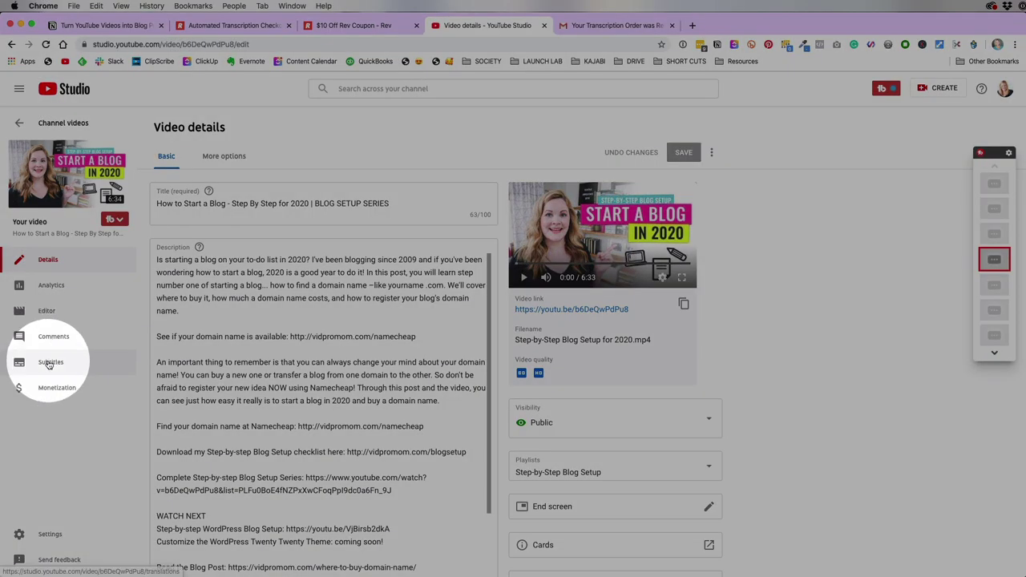
click(49, 364)
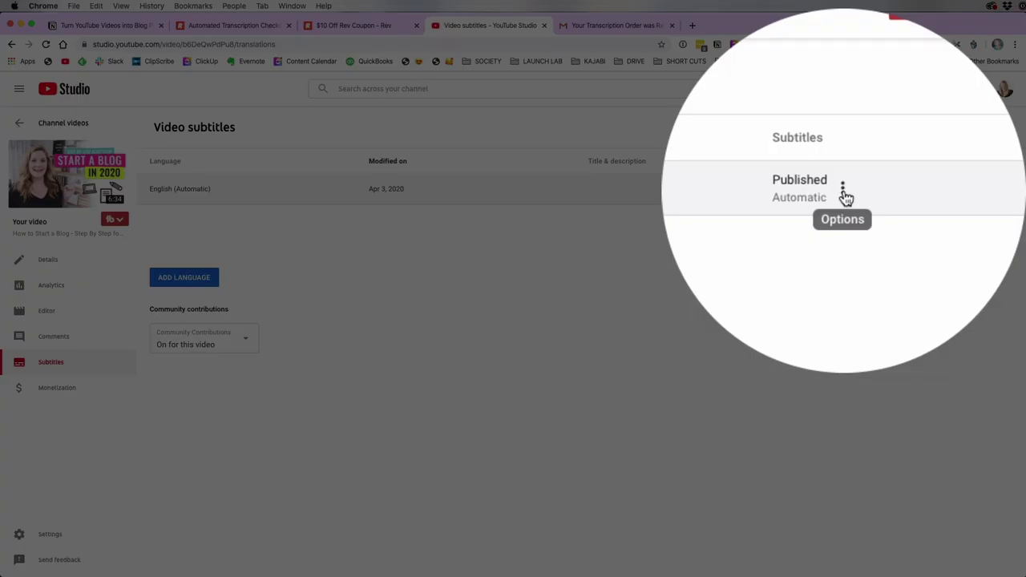
Open the published English (Automatic) subtitles for editing and read through the auto-generated captions
click(844, 191)
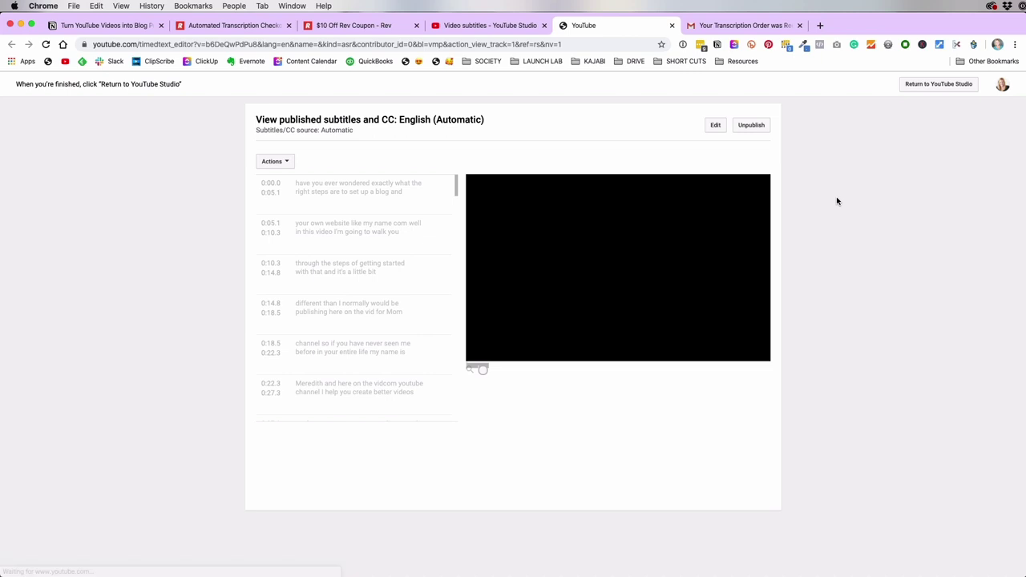
click(715, 127)
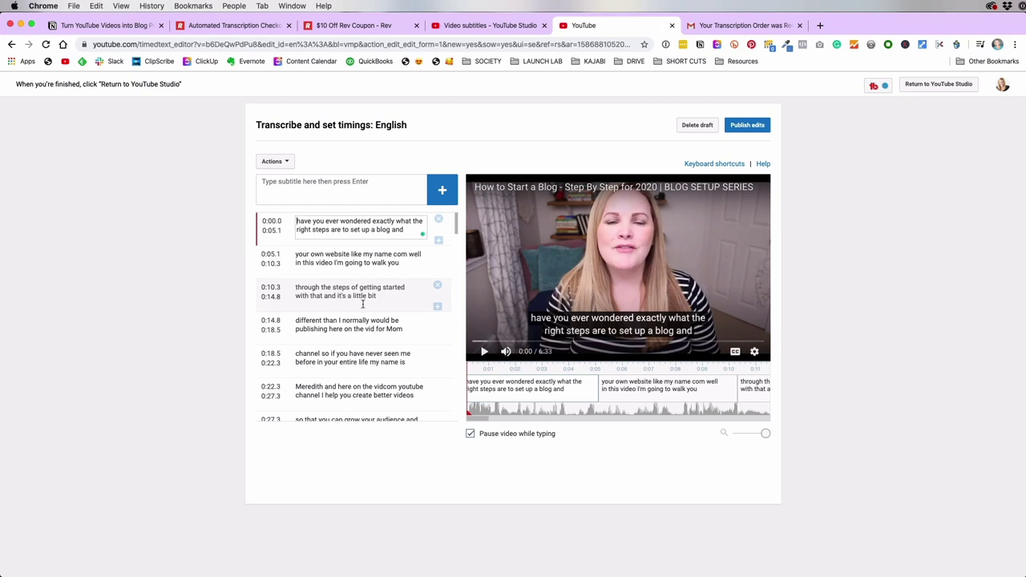
scroll(362, 304, down, 3)
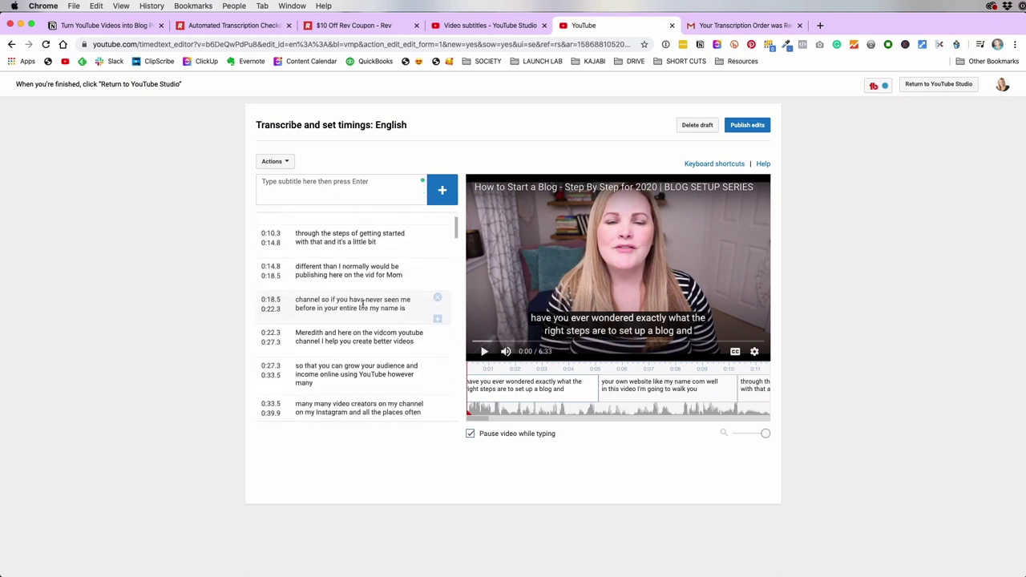
scroll(363, 304, down, 1)
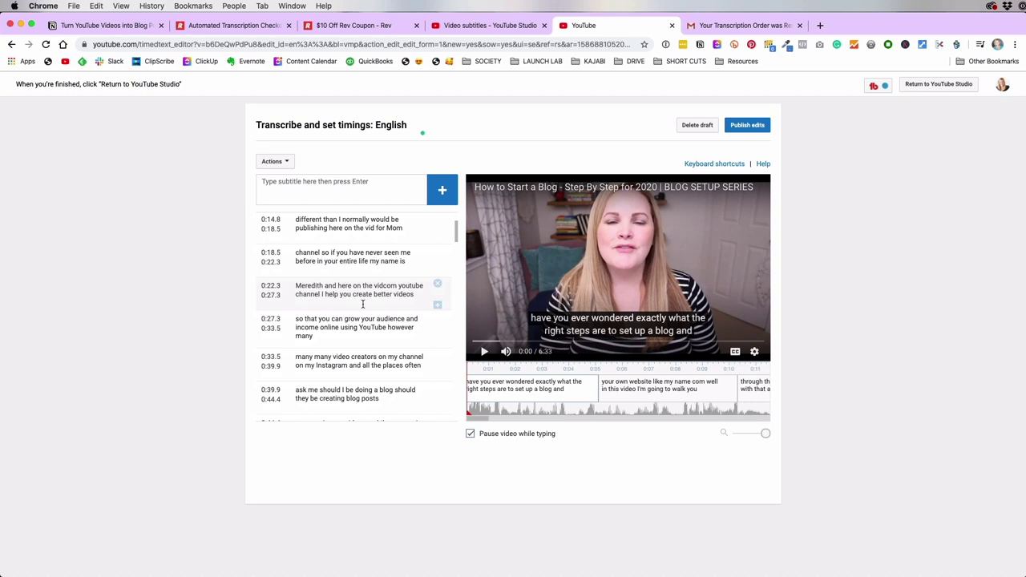
scroll(362, 304, down, 5)
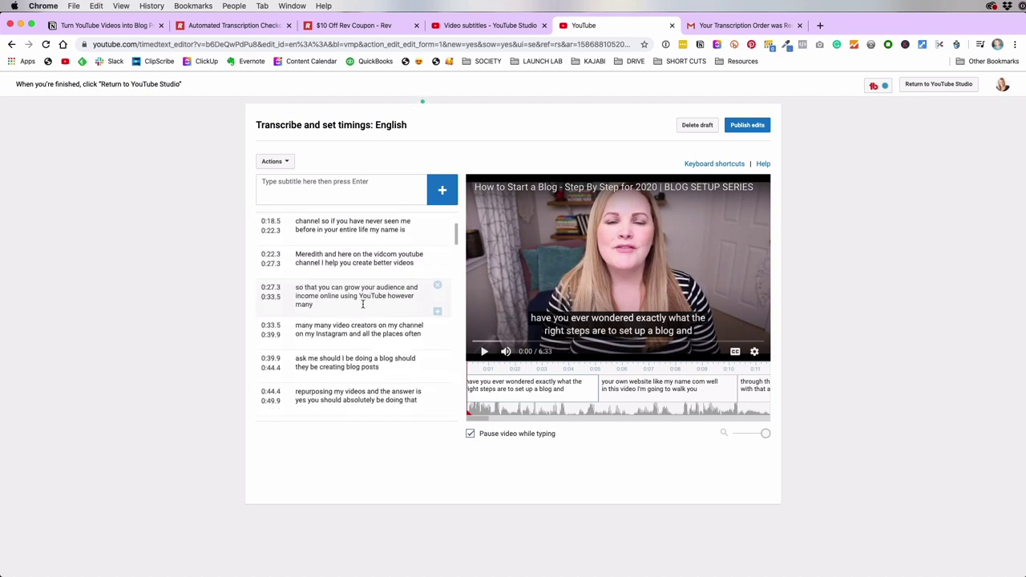
scroll(362, 304, down, 2)
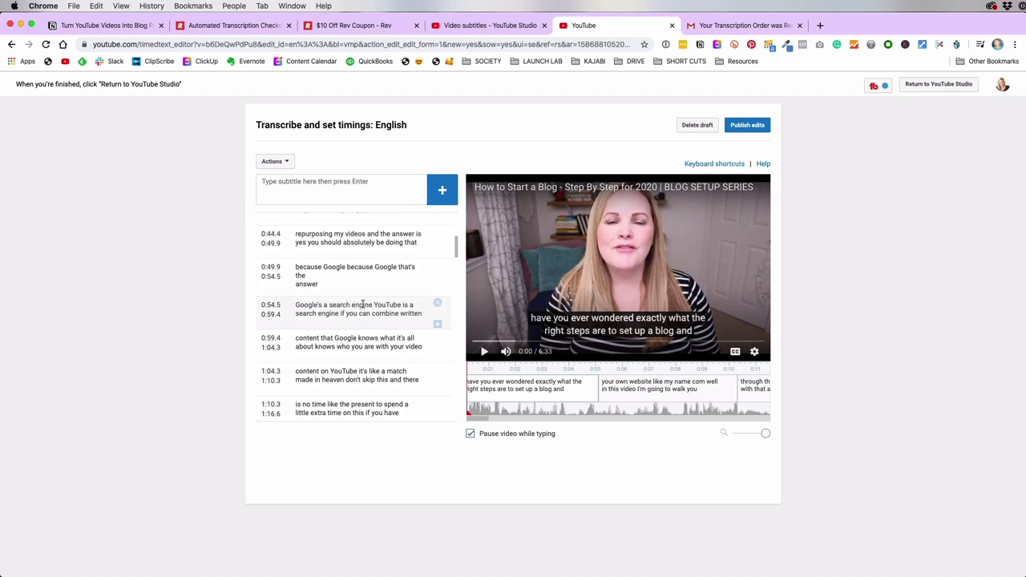
scroll(362, 305, down, 3)
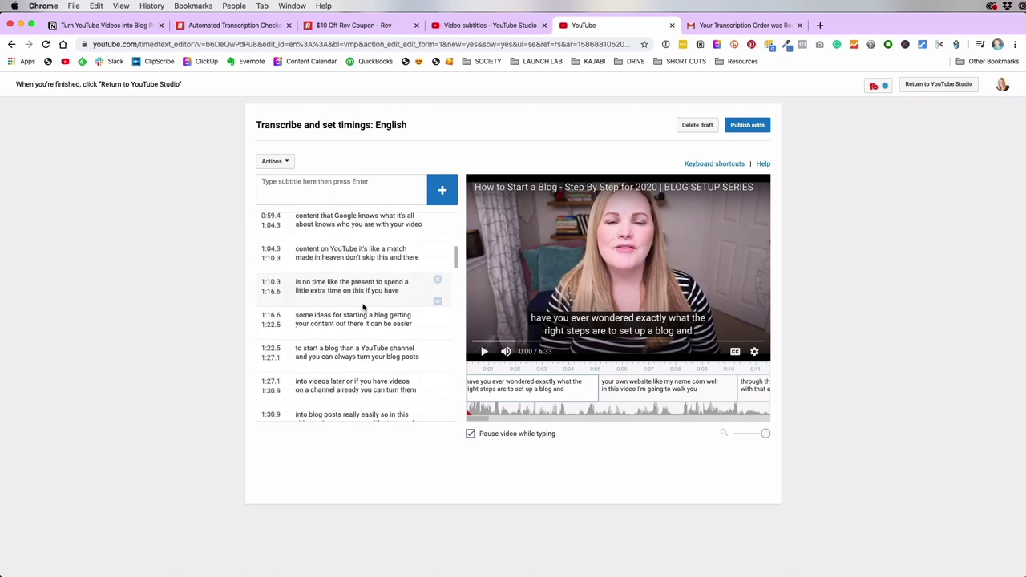
scroll(363, 307, up, 15)
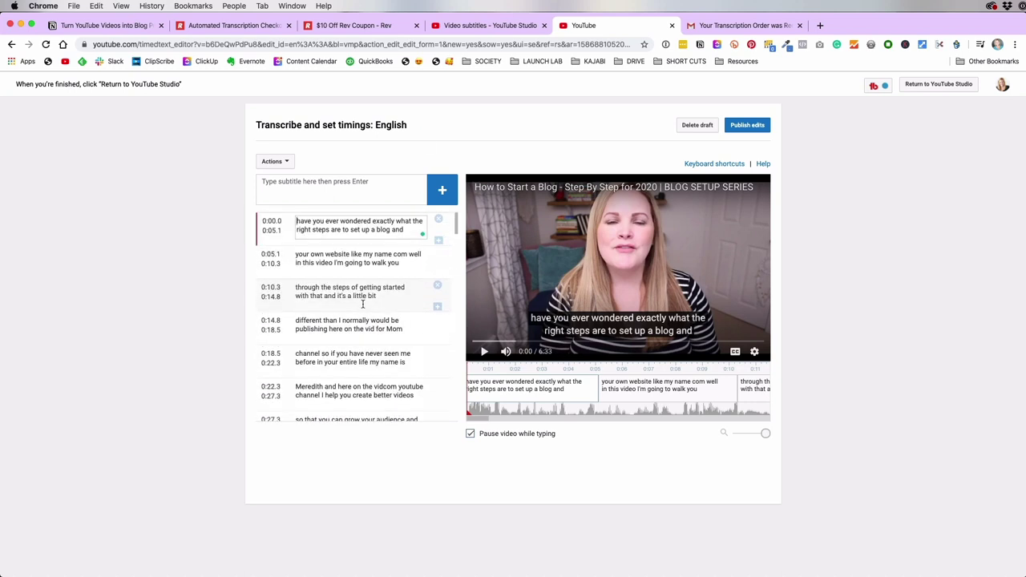
Download the English captions file and return to the video's subtitles page in YouTube Studio
click(289, 161)
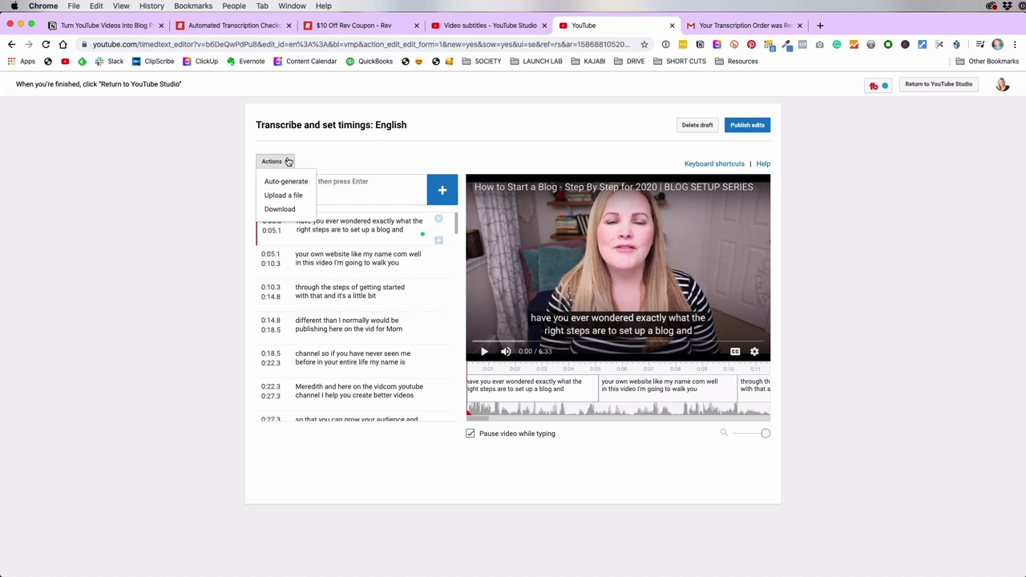
click(277, 209)
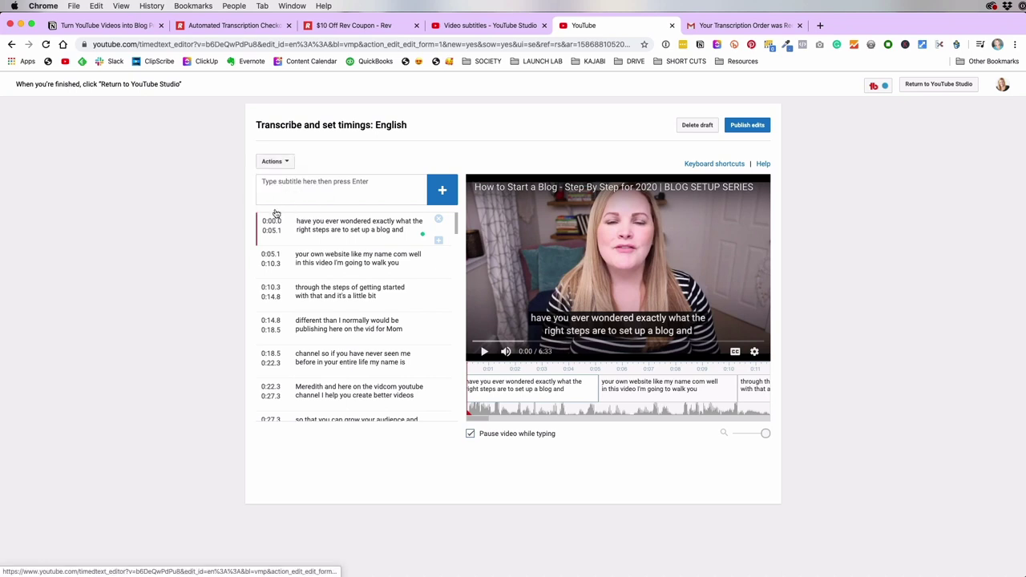
click(473, 29)
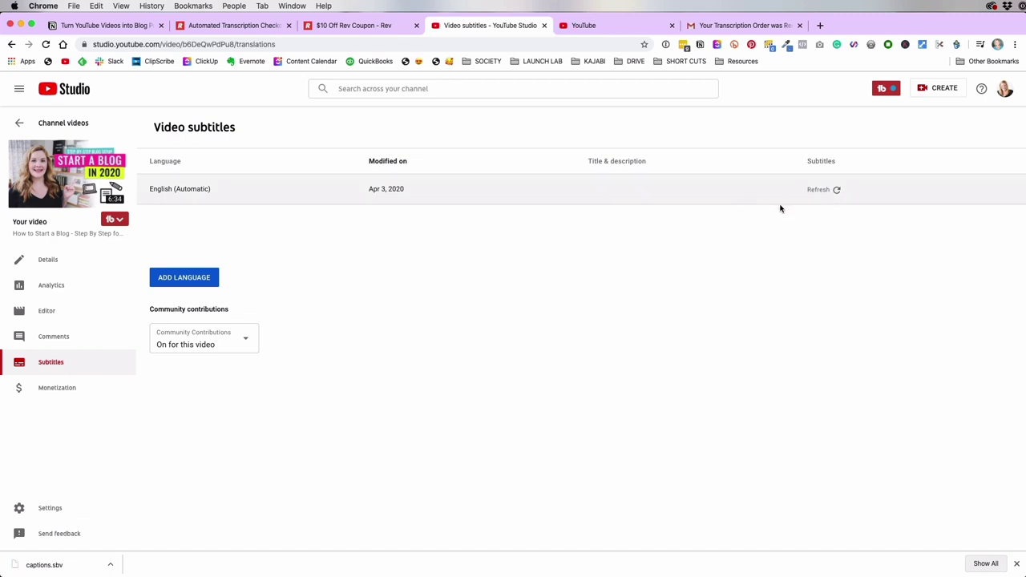
Refresh the English (Automatic) subtitle status and try to open captions.sbv from the Downloads folder
click(836, 189)
click(846, 189)
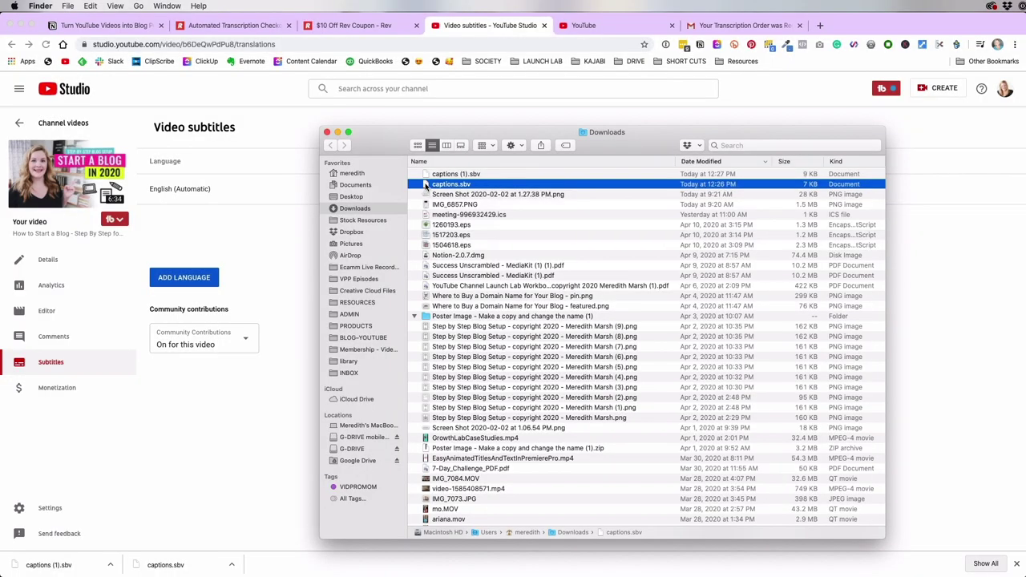
double_click(426, 185)
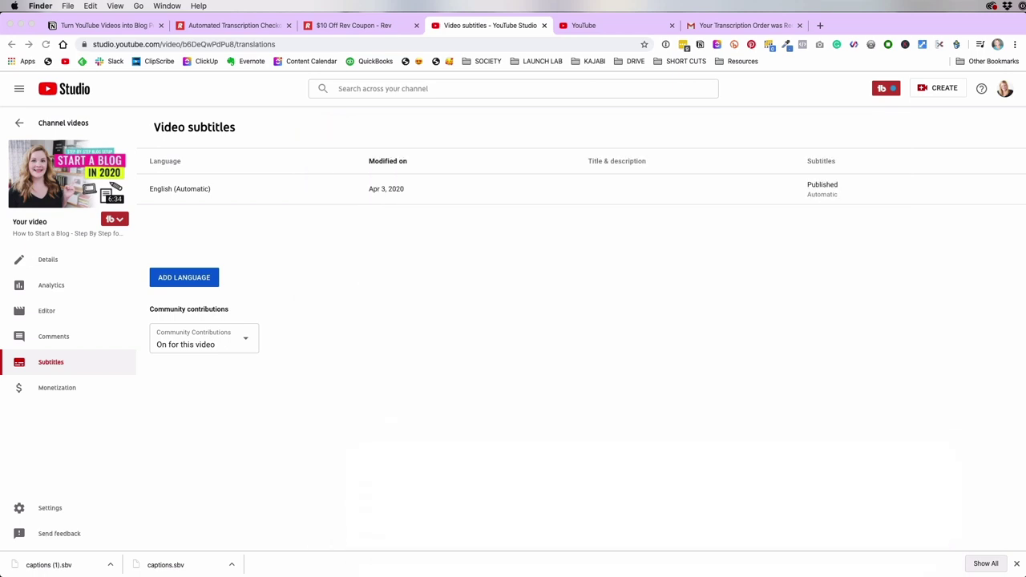
Launch TextEdit and open captions.sbv from the Downloads folder in it
key(super+space)
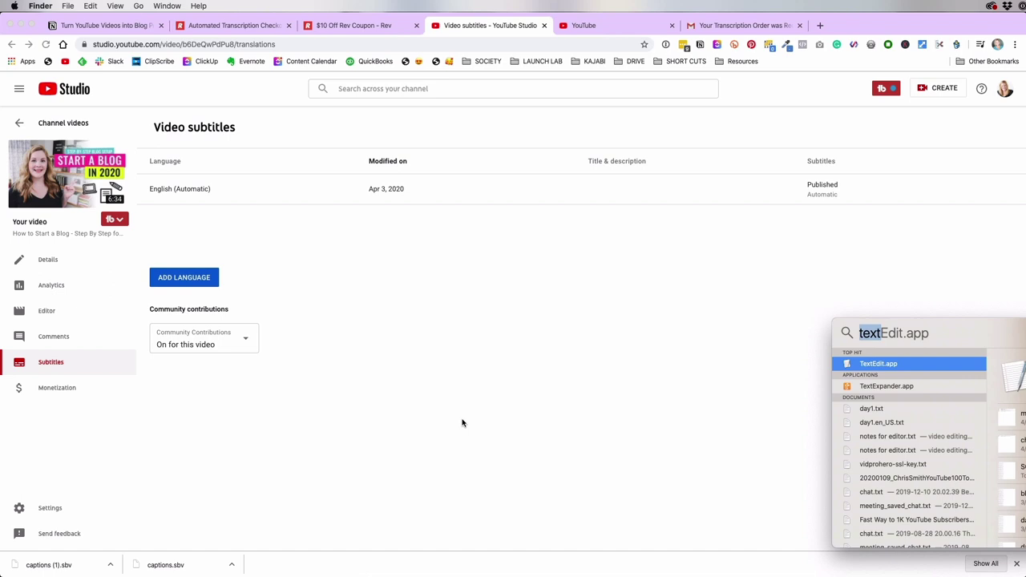
drag(977, 335, 652, 260)
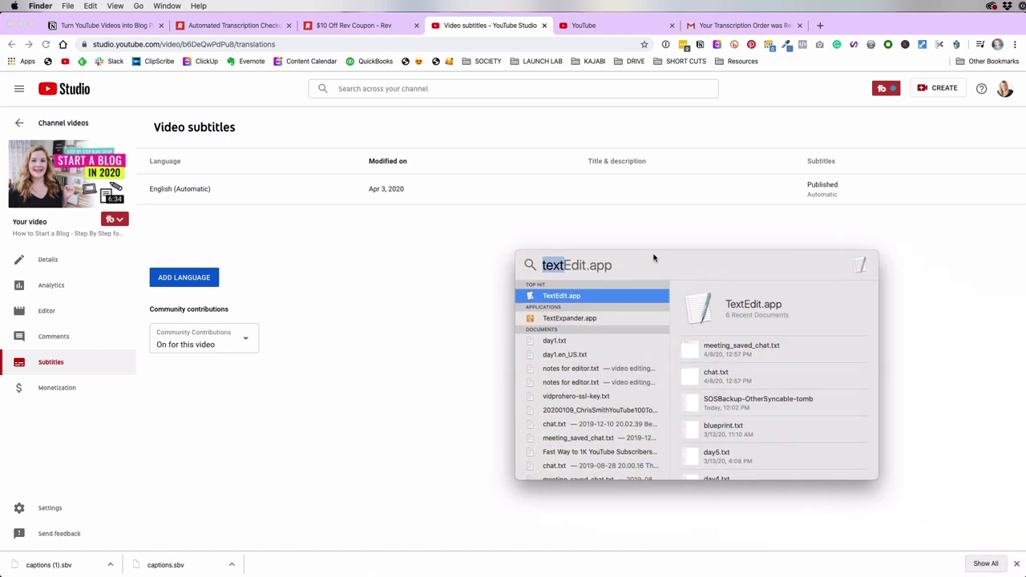
double_click(525, 293)
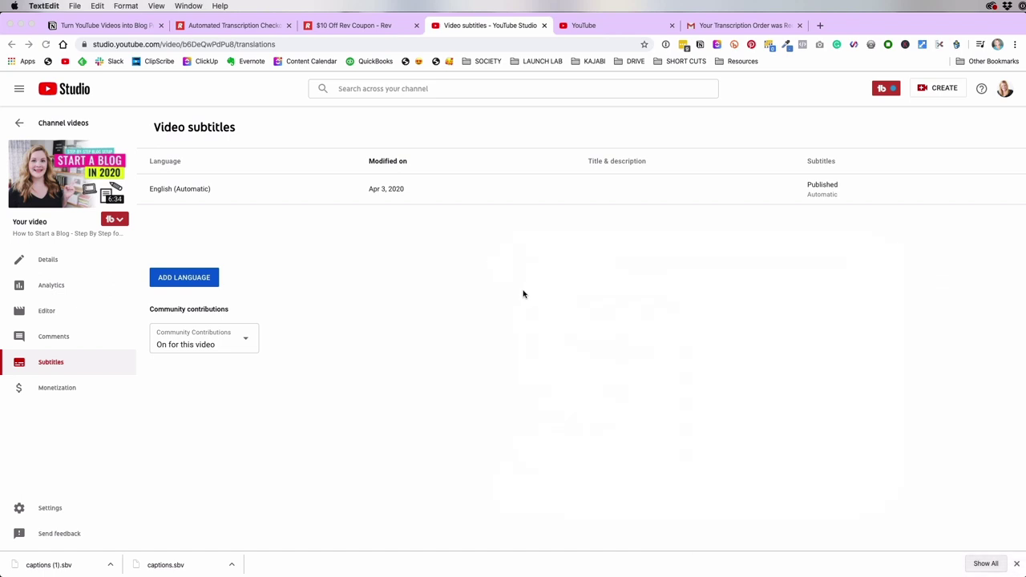
drag(588, 165, 436, 160)
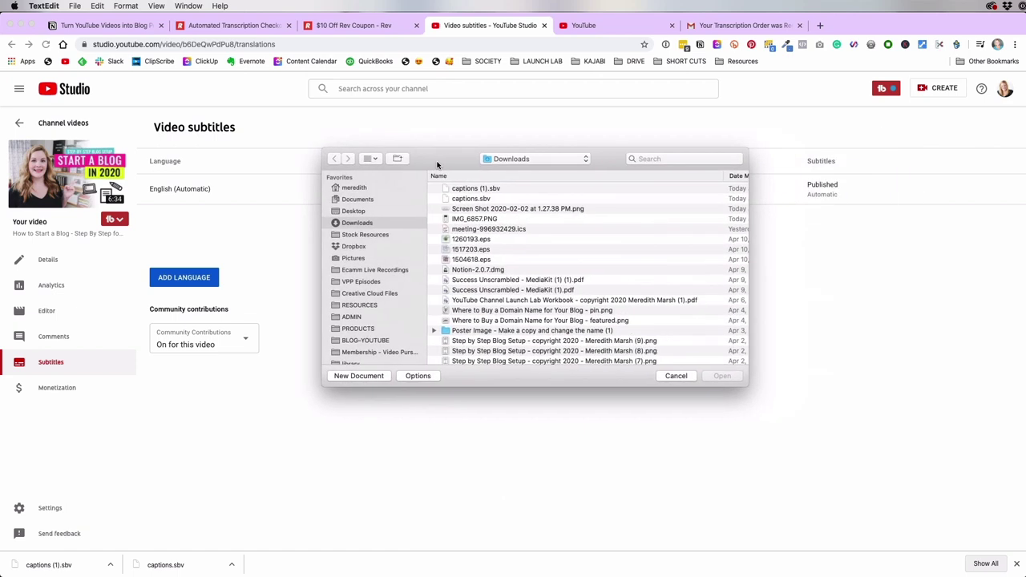
click(455, 201)
click(721, 376)
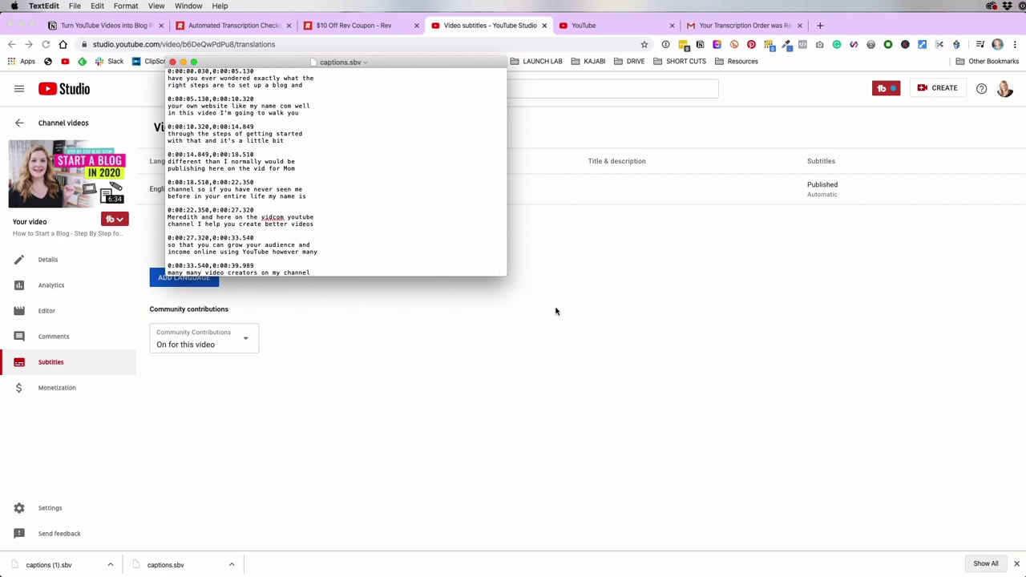
Enlarge the captions.sbv window and look through the whole caption text with its timestamps and line breaks
drag(504, 275, 854, 543)
triple_click(316, 330)
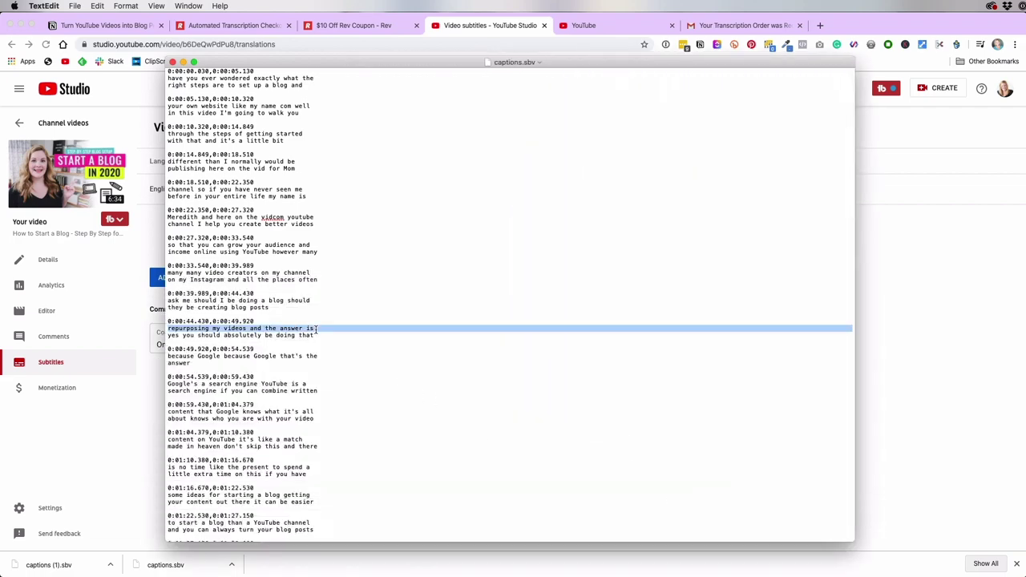
scroll(317, 330, down, 20)
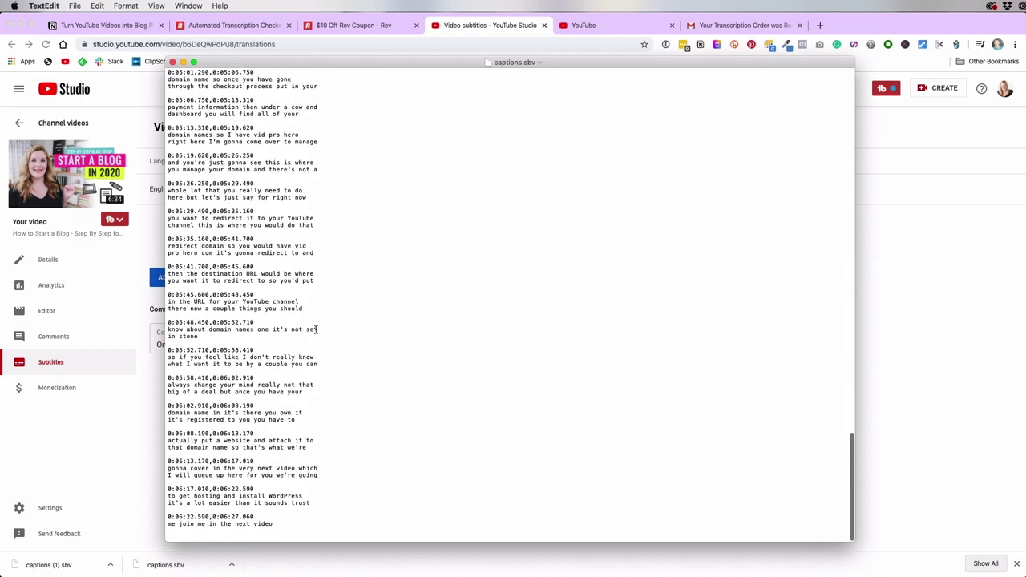
scroll(316, 330, up, 20)
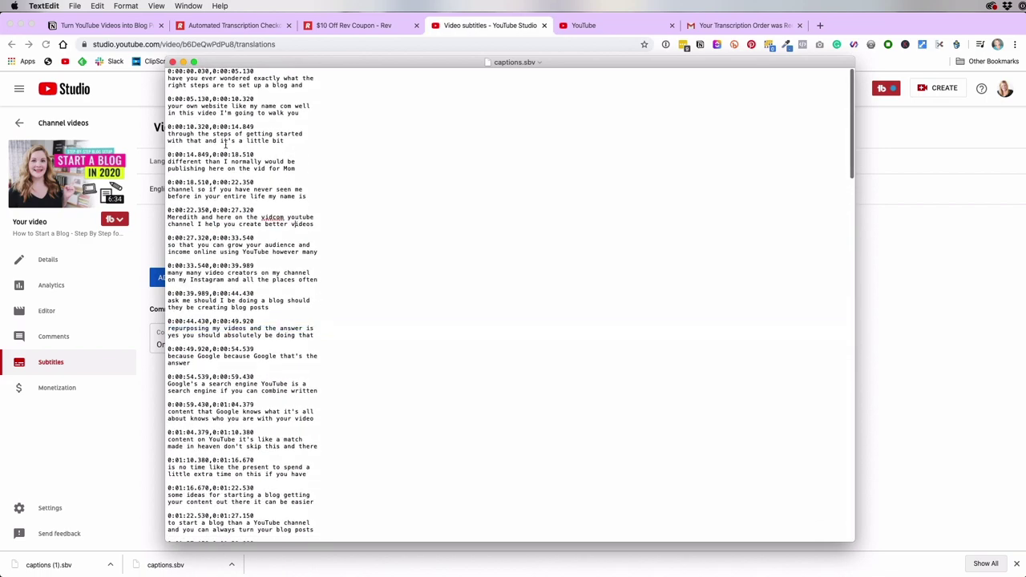
drag(168, 73, 320, 516)
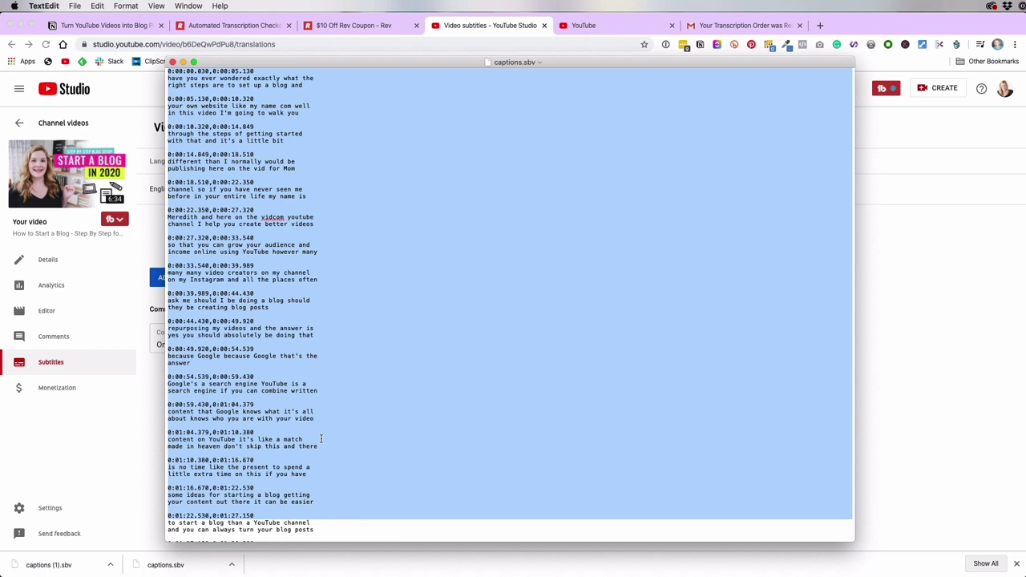
click(328, 410)
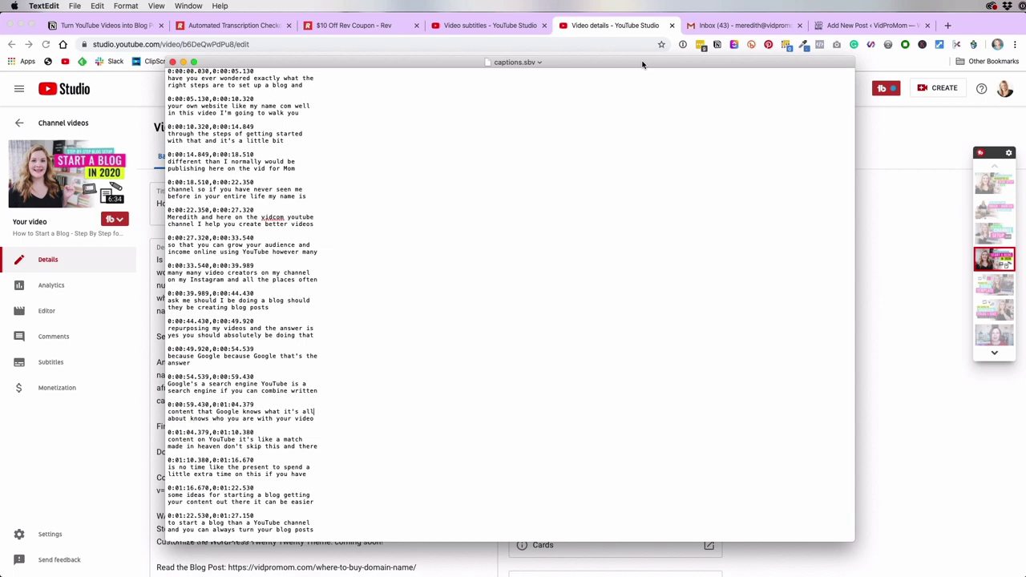
Copy "How to Start a Blog - Step By Step for 2020" from the YouTube Studio video title into the new WordPress post's title
drag(642, 64, 653, 63)
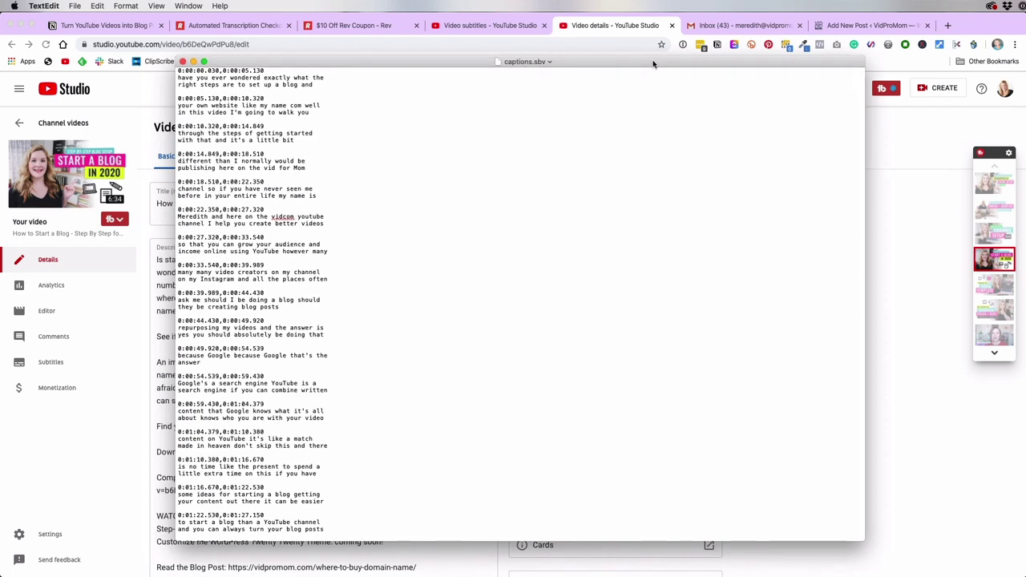
click(622, 28)
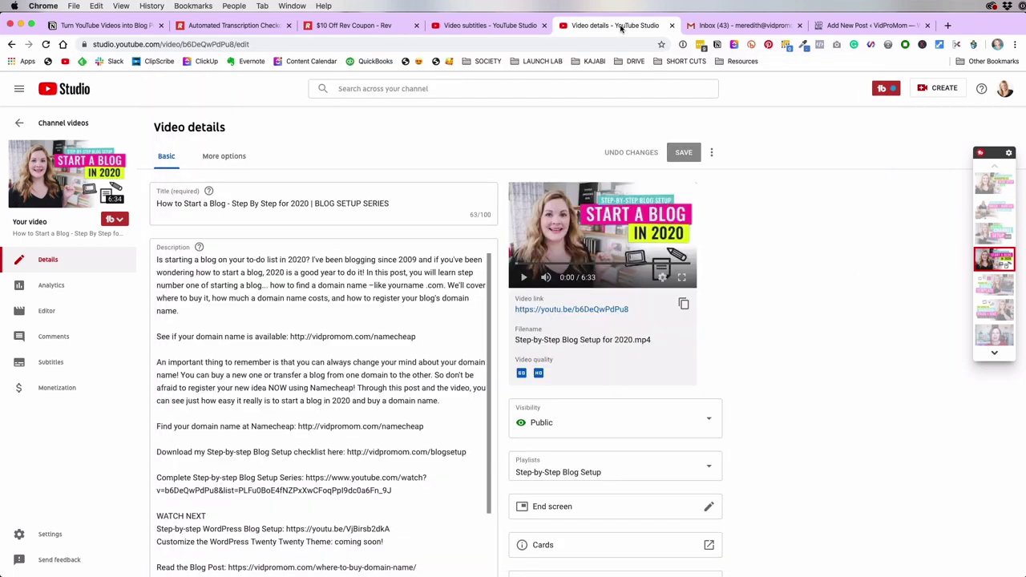
click(888, 29)
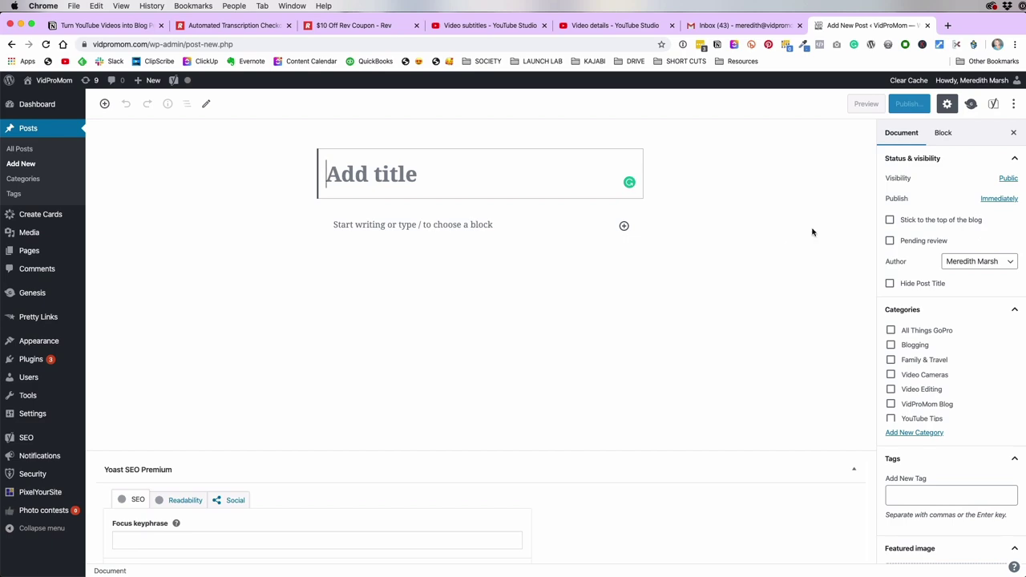
click(595, 27)
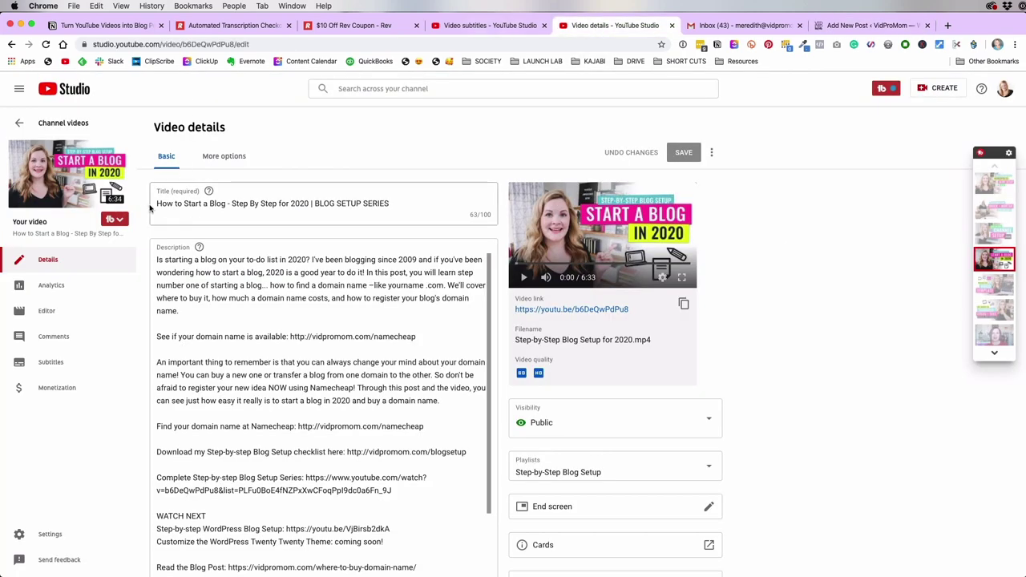
drag(157, 204, 311, 203)
key(super+c)
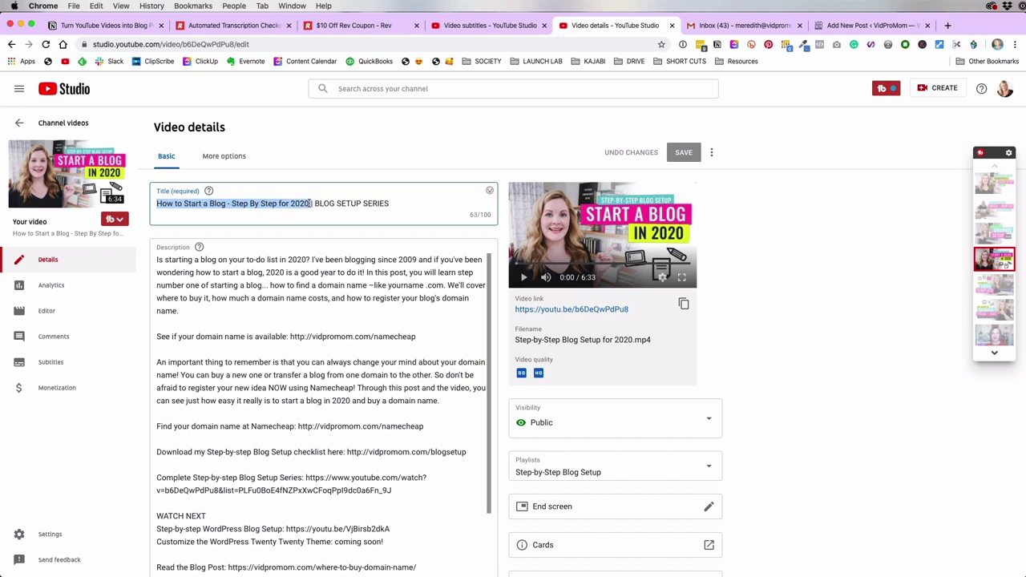
click(878, 25)
key(super+v)
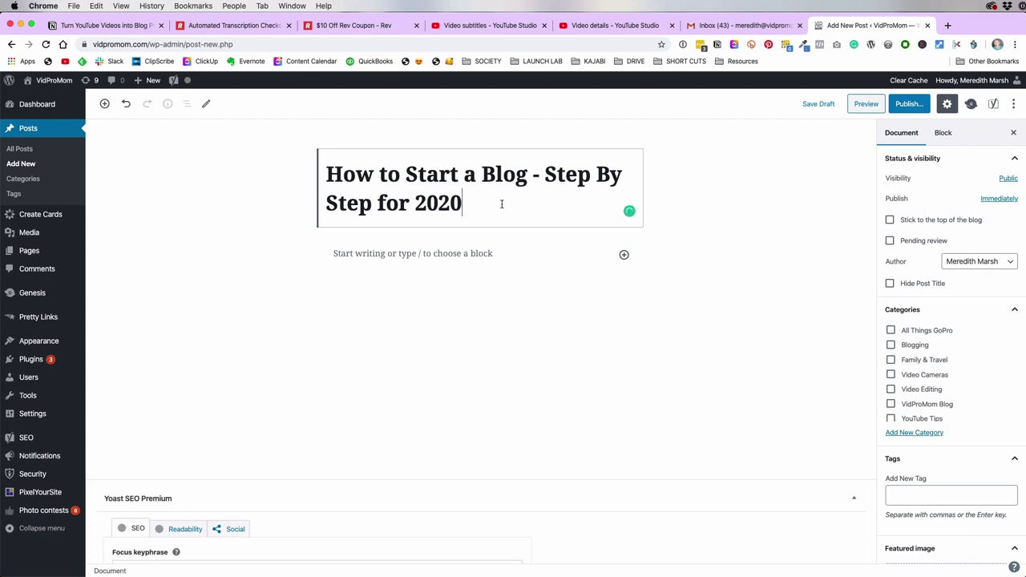
Reword the post title as "How to Start a Blog (Step By Step) for 2020"
drag(324, 174, 463, 207)
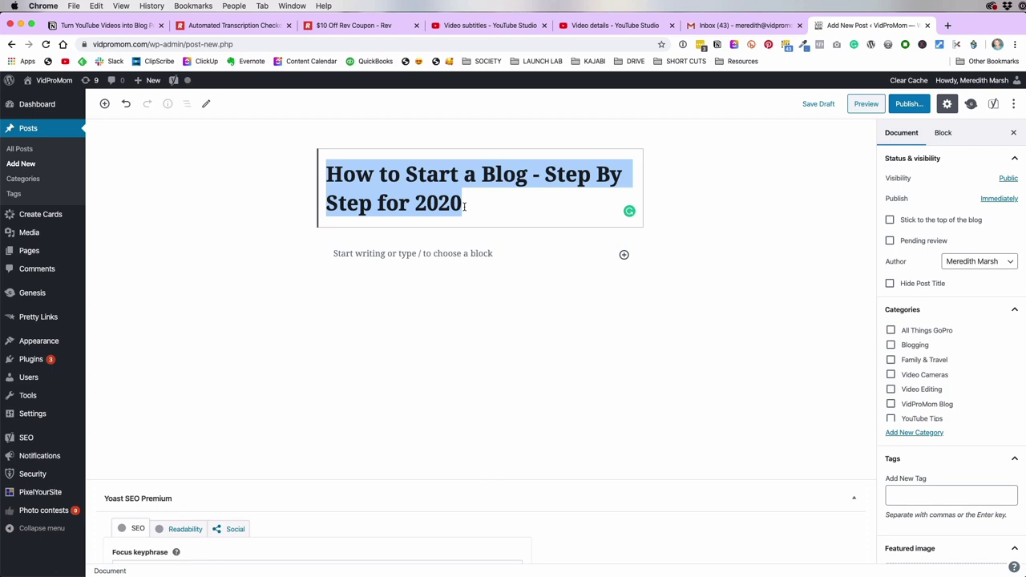
click(543, 175)
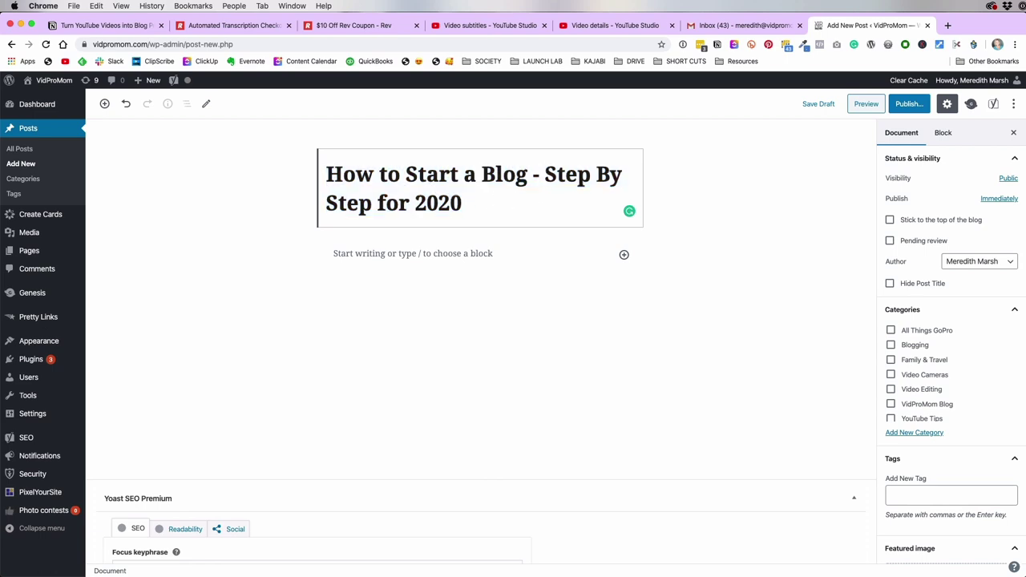
key(BackSpace)
key(BackSpace)
text(()
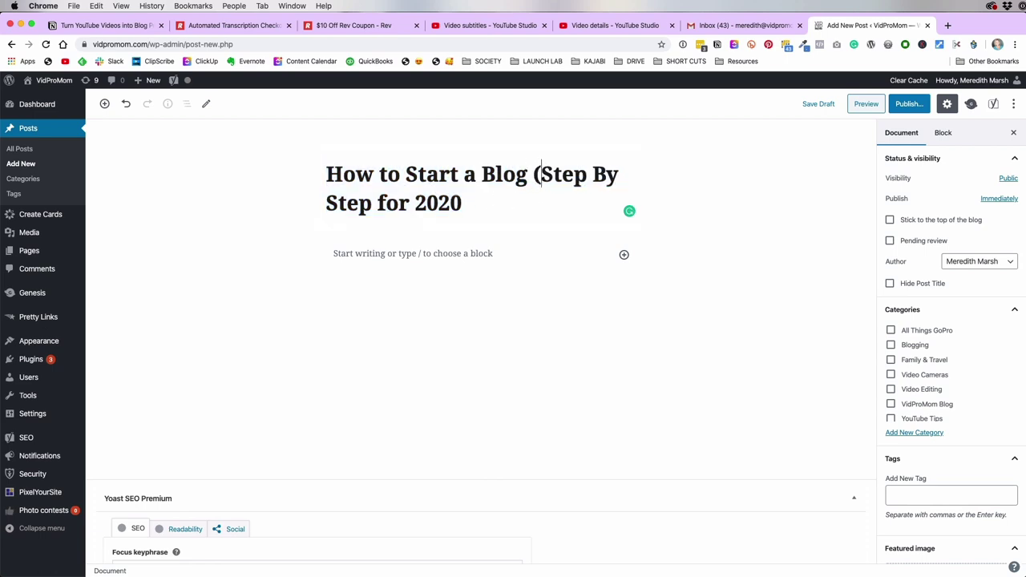
click(371, 204)
text())
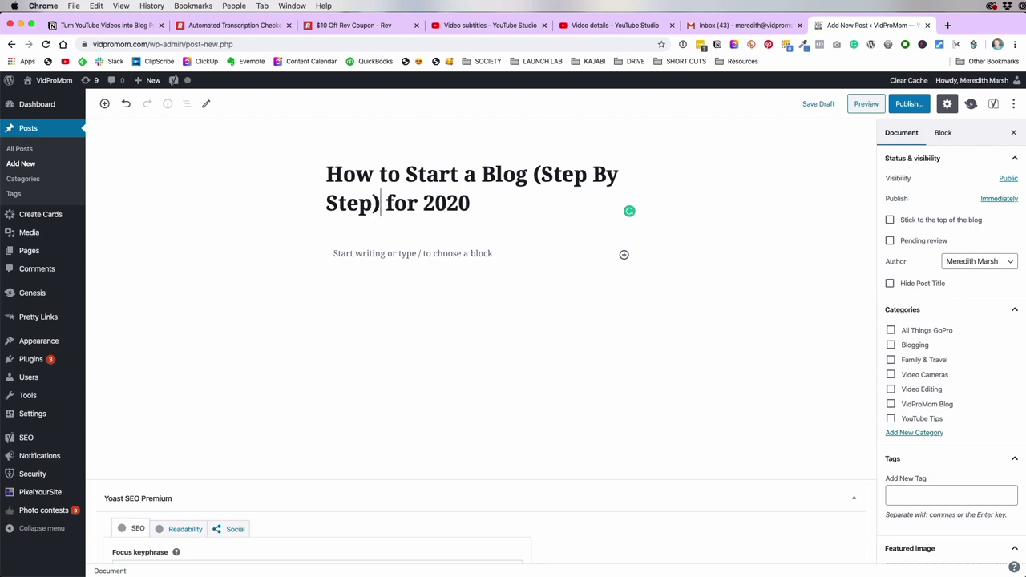
Copy the entire text of captions.sbv from TextEdit into the body of the WordPress post
click(349, 251)
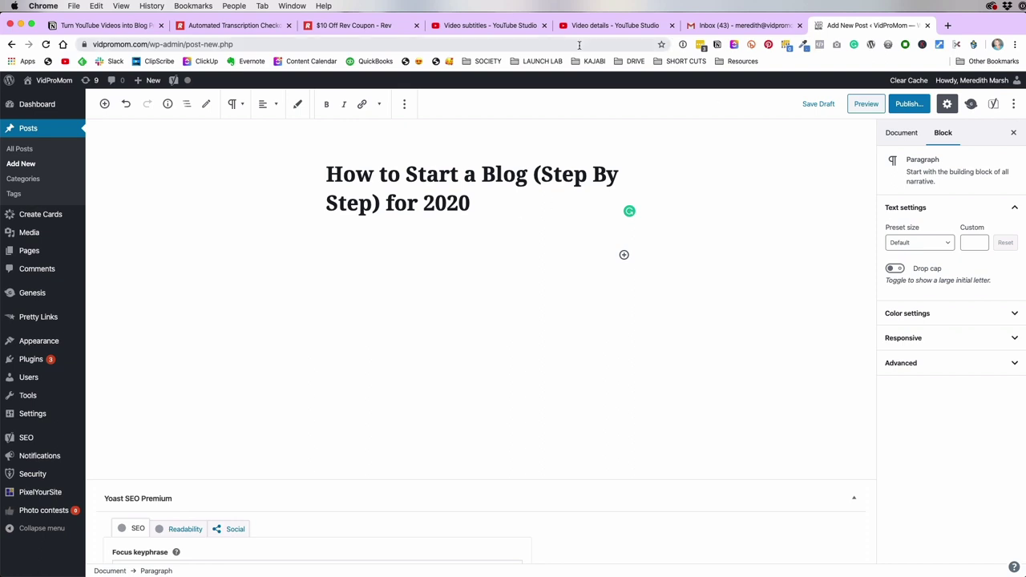
key(super+Tab)
key(super+a)
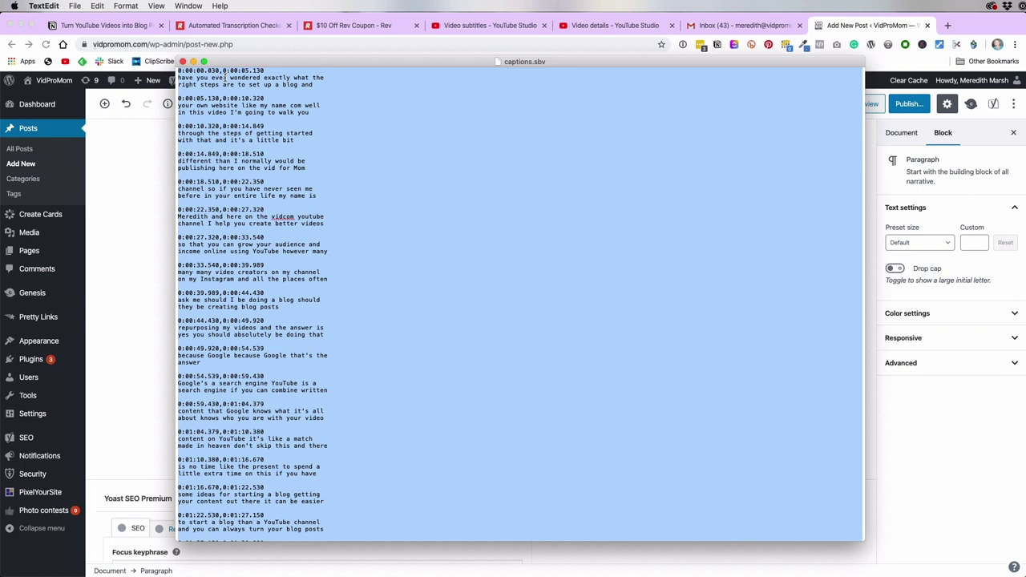
key(super+Tab)
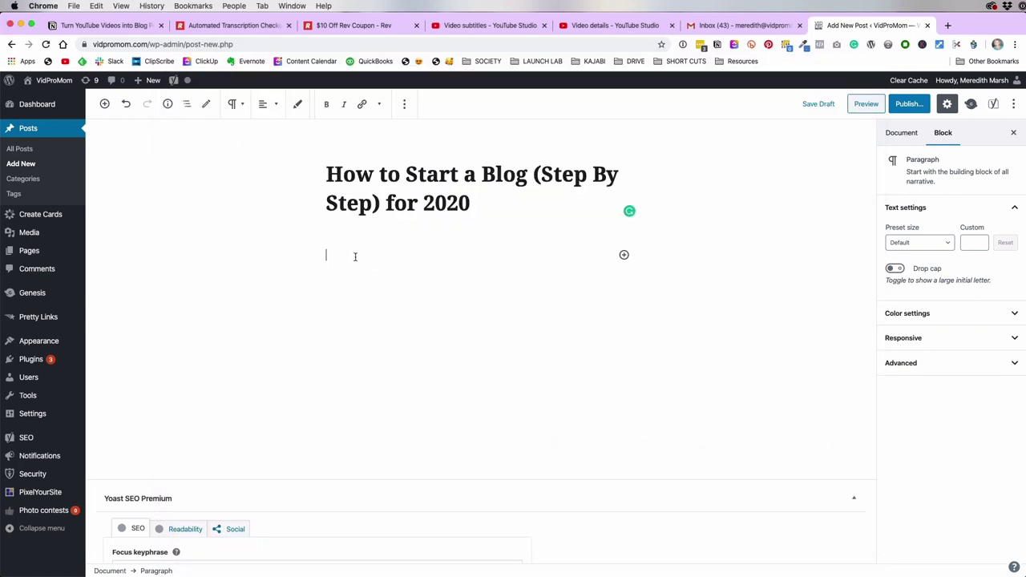
key(super+v)
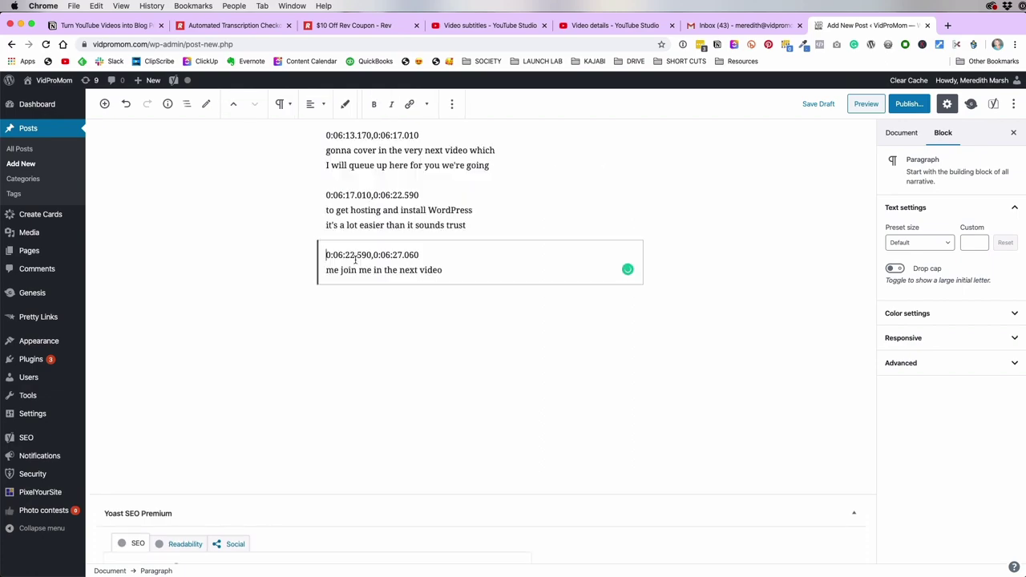
scroll(293, 269, up, 10)
scroll(293, 269, up, 20)
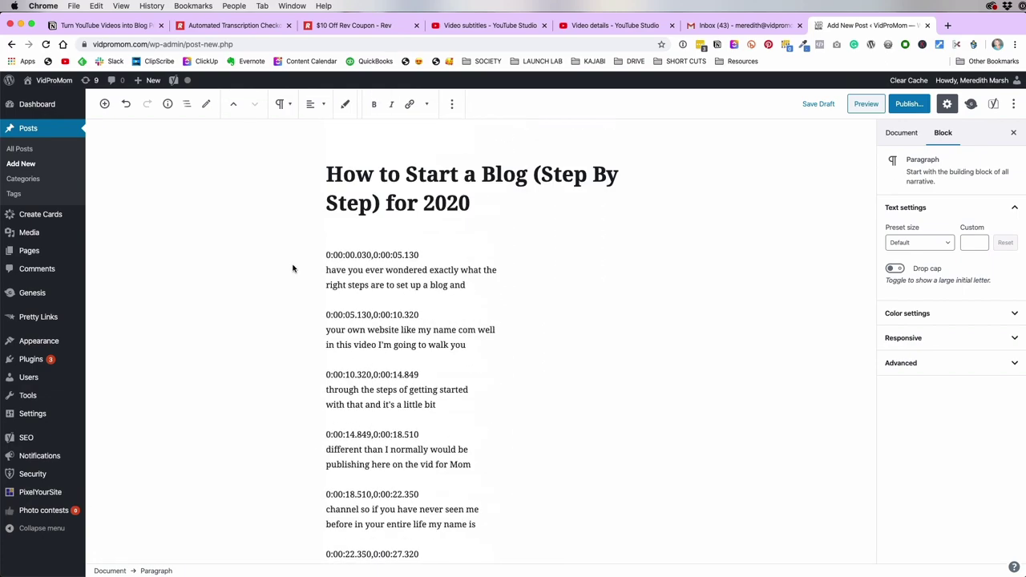
click(386, 274)
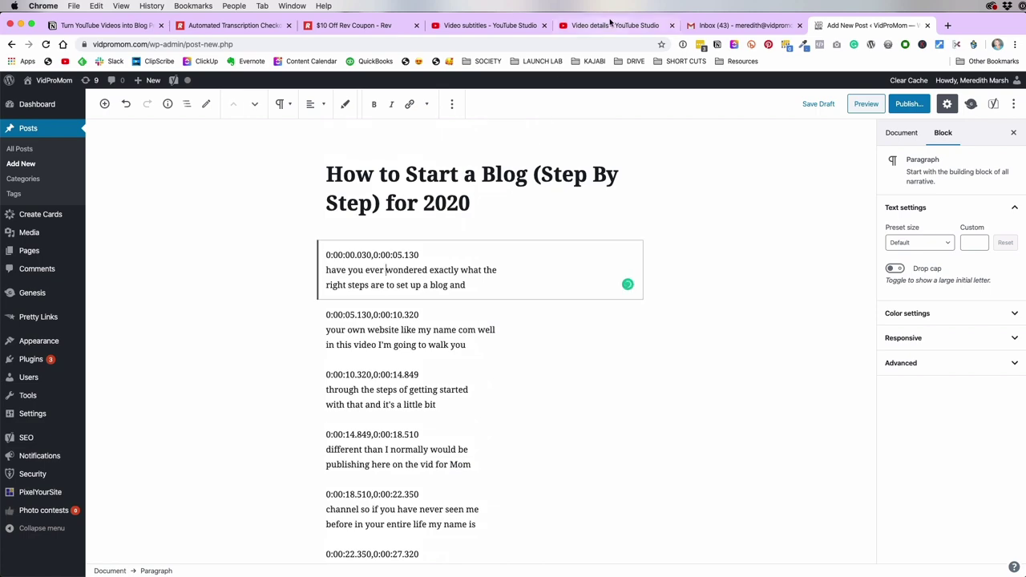
Copy the opening paragraph of the YouTube video description into a new paragraph block and place it above the captions in the post
click(596, 25)
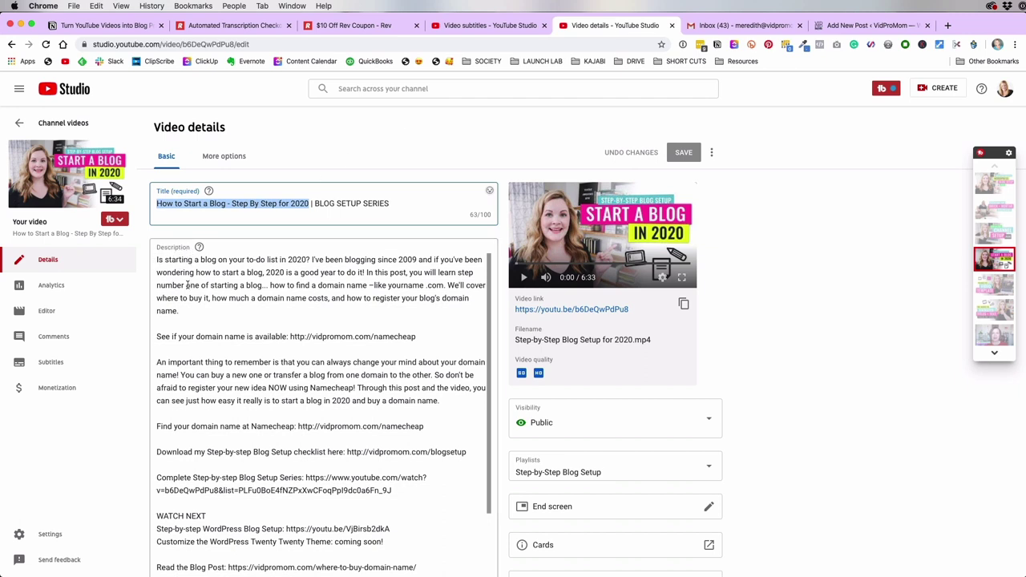
triple_click(184, 311)
key(ctrl+c)
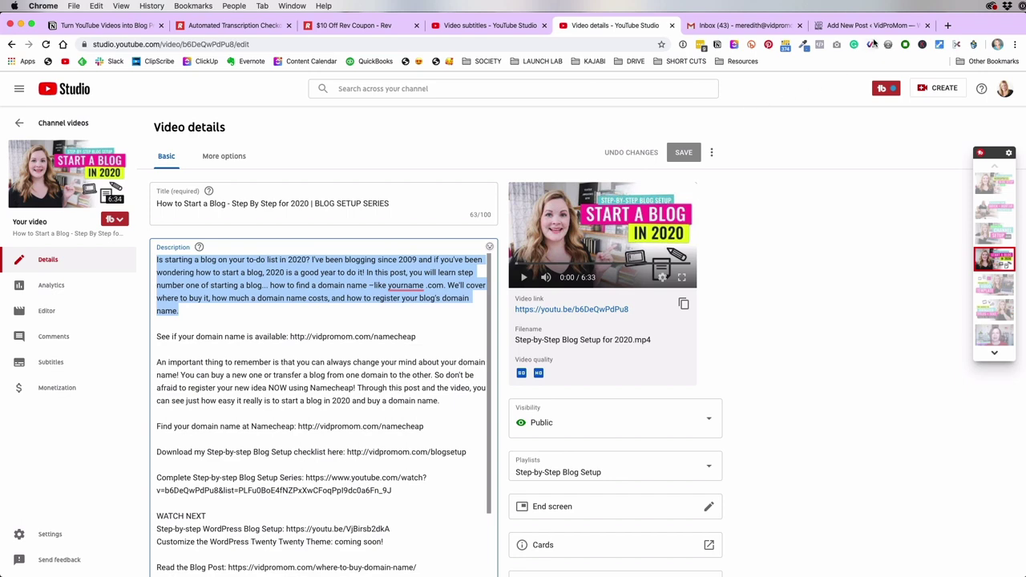
click(869, 27)
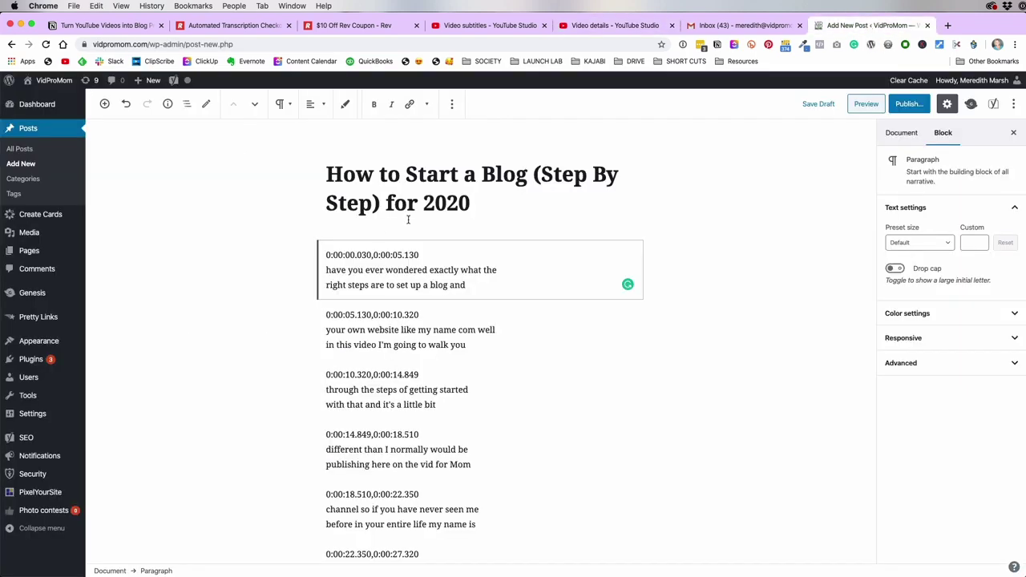
click(477, 282)
click(468, 298)
click(473, 397)
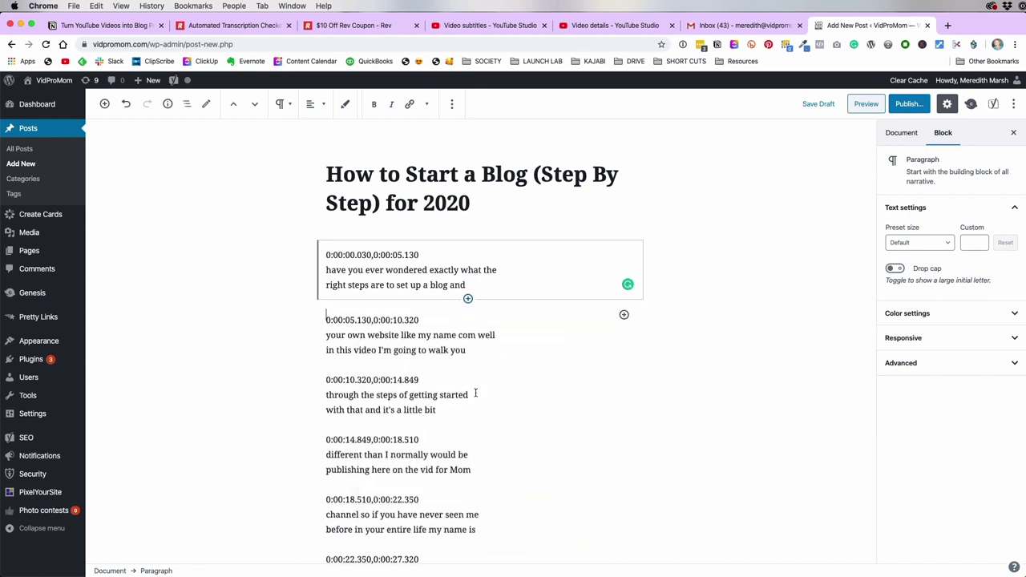
key(ctrl+v)
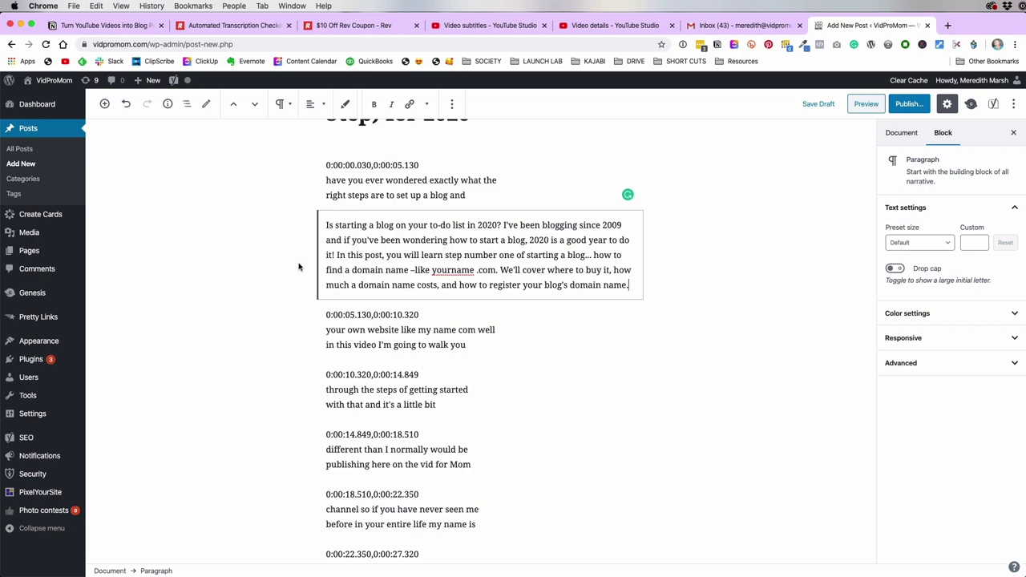
click(234, 104)
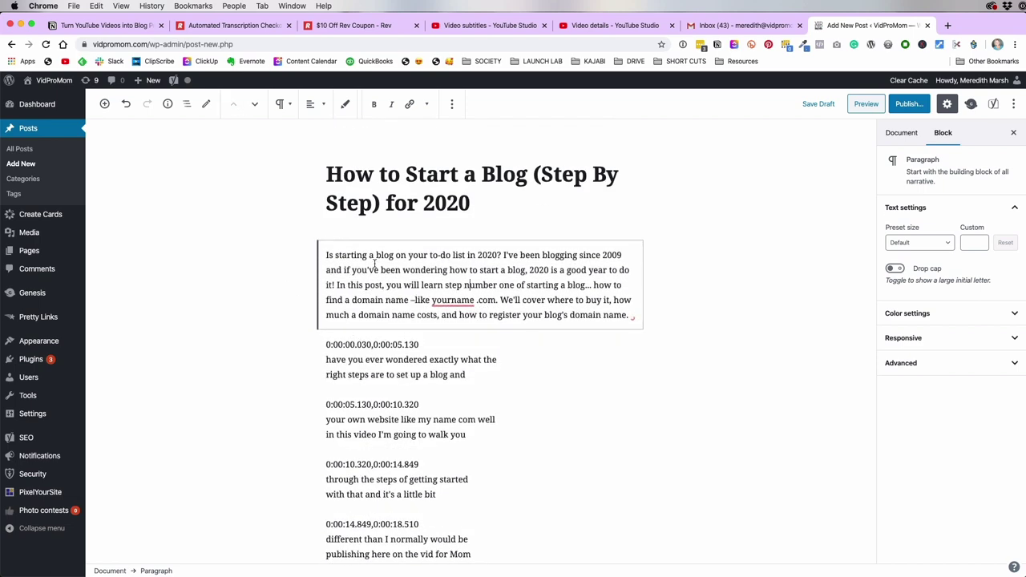
drag(327, 256, 629, 309)
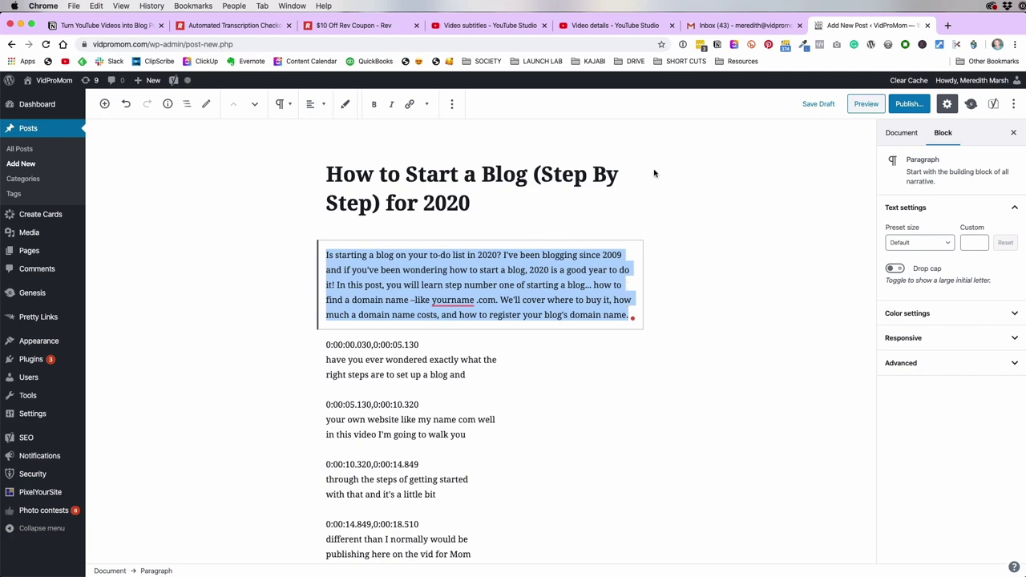
Review the rest of the video description in YouTube Studio, and return to the WordPress post
click(585, 24)
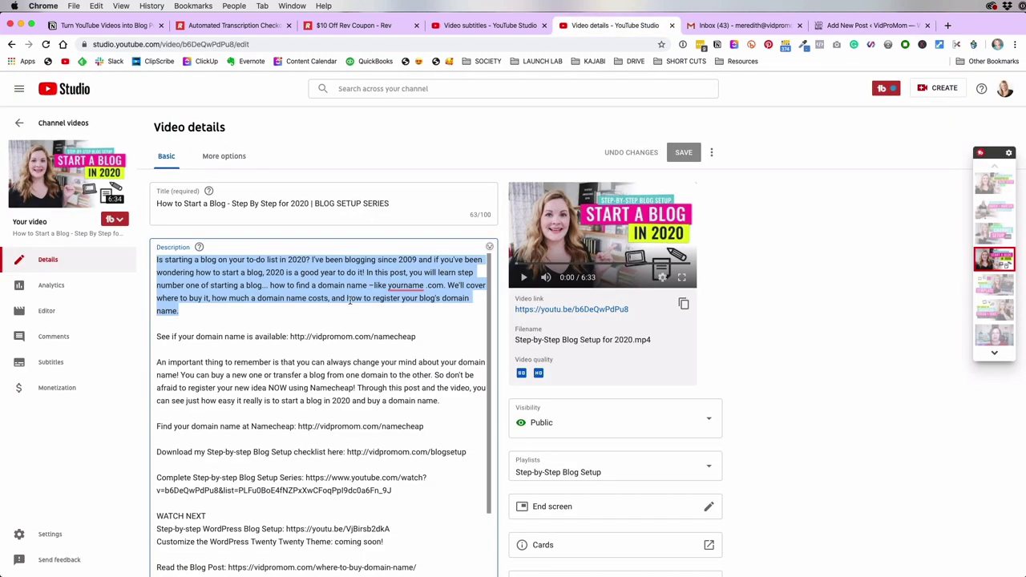
scroll(184, 374, down, 2)
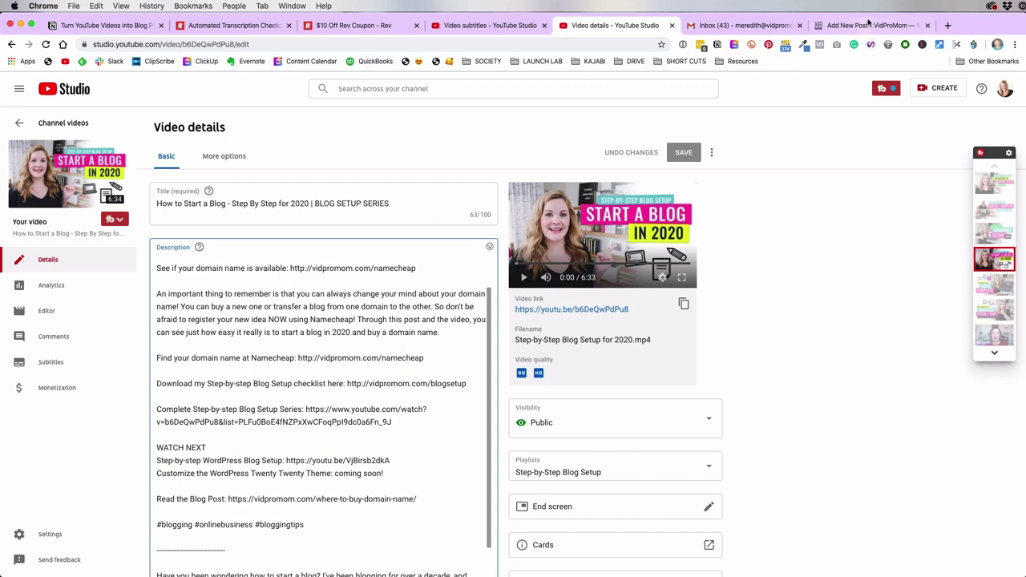
click(868, 25)
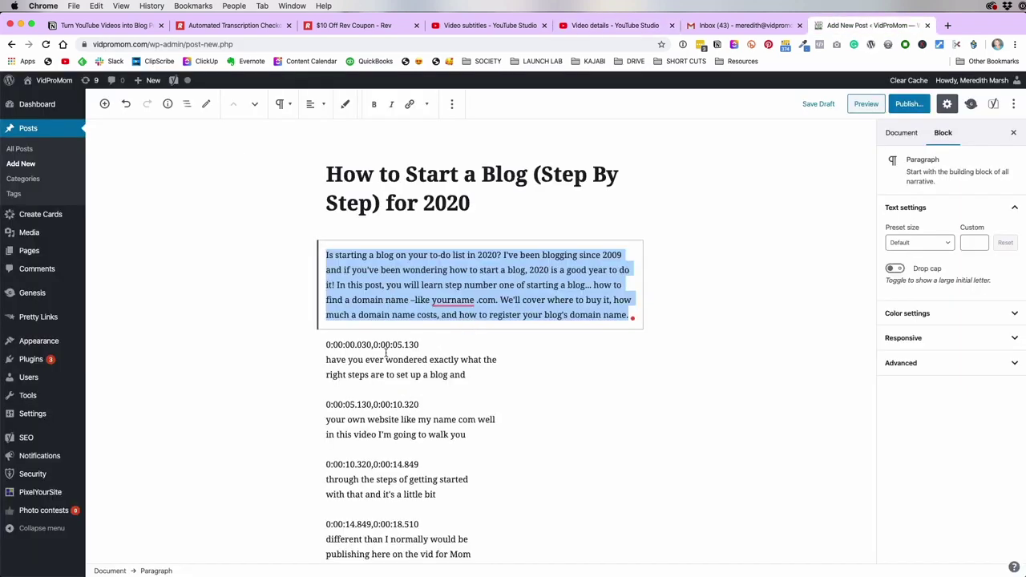
Remove the timestamp from the first caption block of the post and trim the end of its text
drag(424, 345, 324, 346)
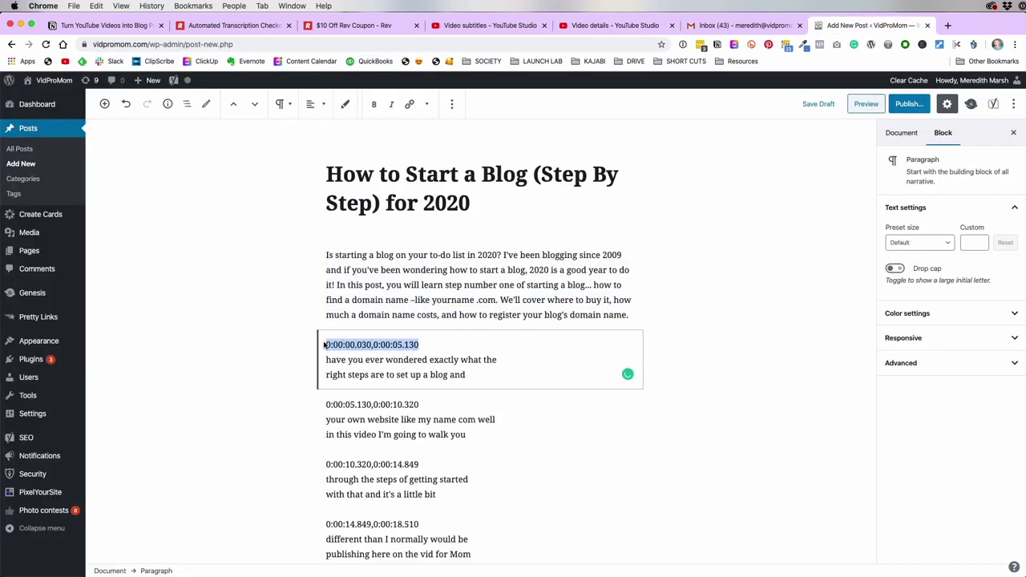
key(BackSpace)
key(super+Down)
key(BackSpace)
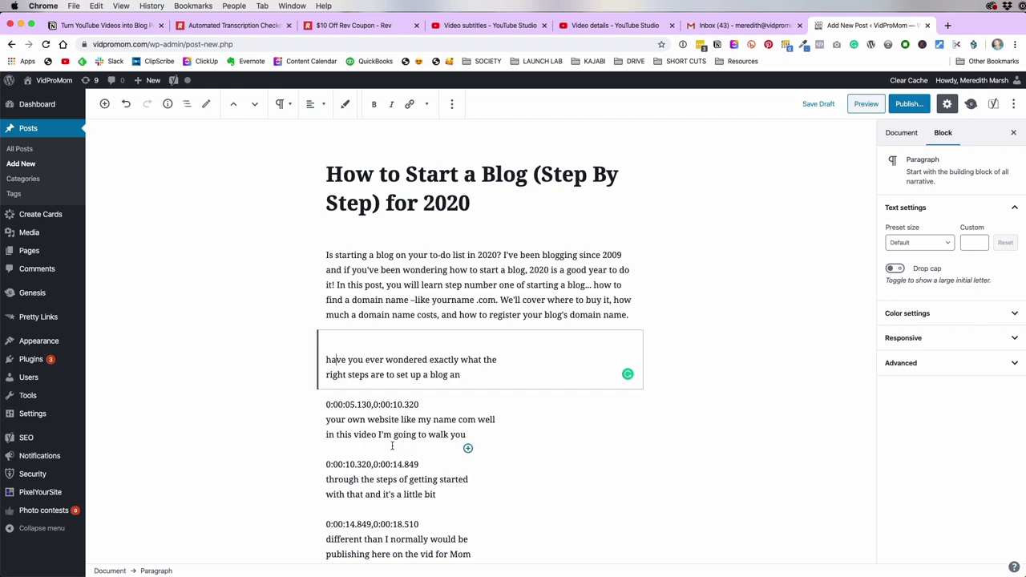
Delete the first five caption blocks, through the one ending "before in your entire life my name is"
scroll(393, 447, down, 3)
scroll(392, 447, down, 5)
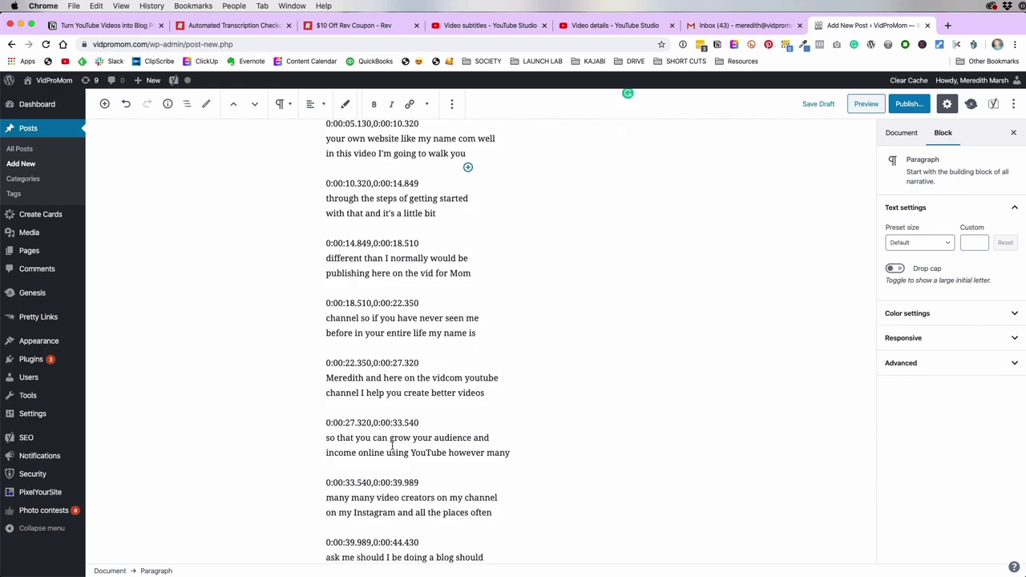
shift+click(394, 294)
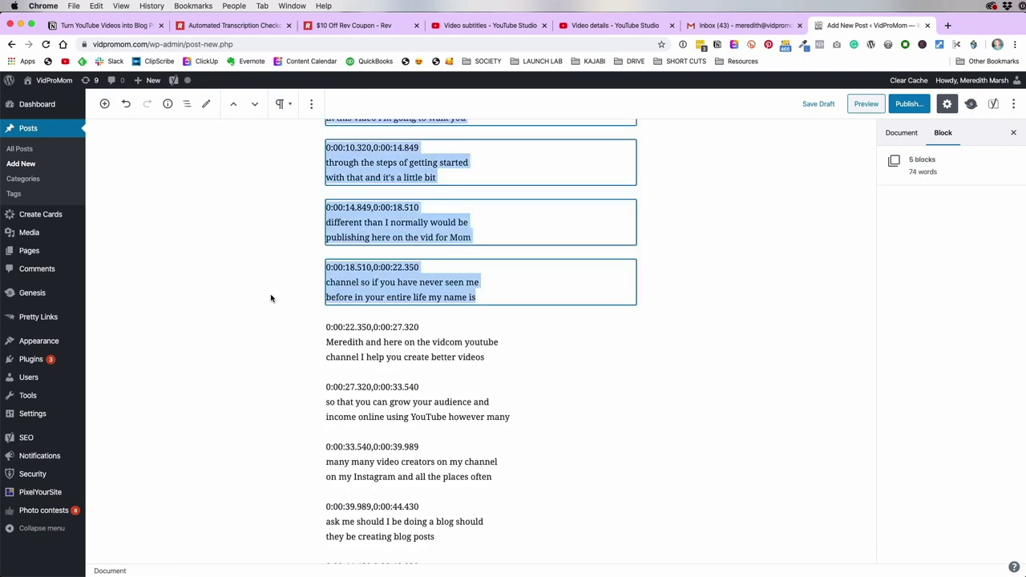
key(super+v)
scroll(271, 298, up, 1)
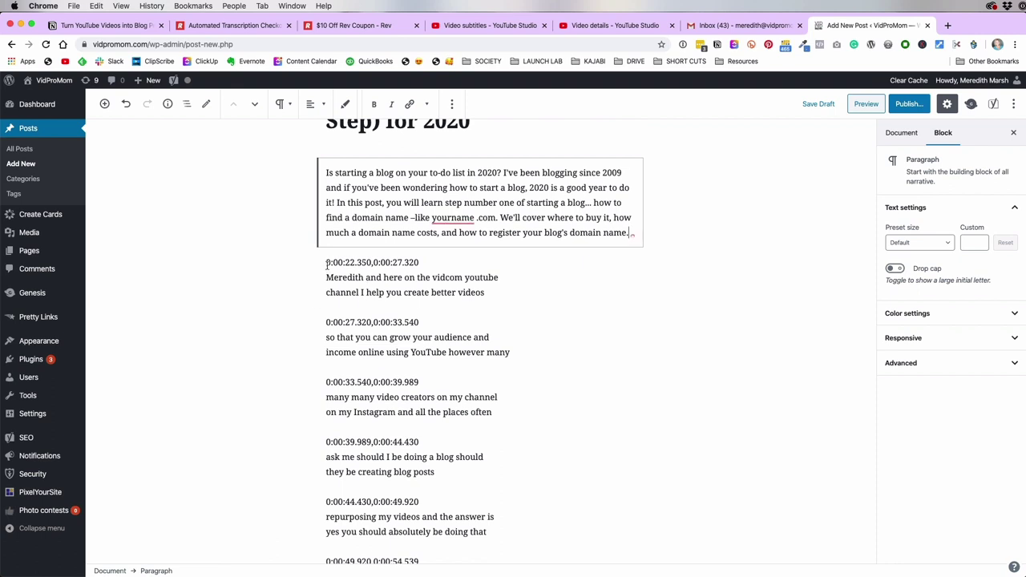
Delete the two caption blocks between the introduction and the one starting "many many video creators"
drag(326, 277, 491, 279)
shift+click(519, 295)
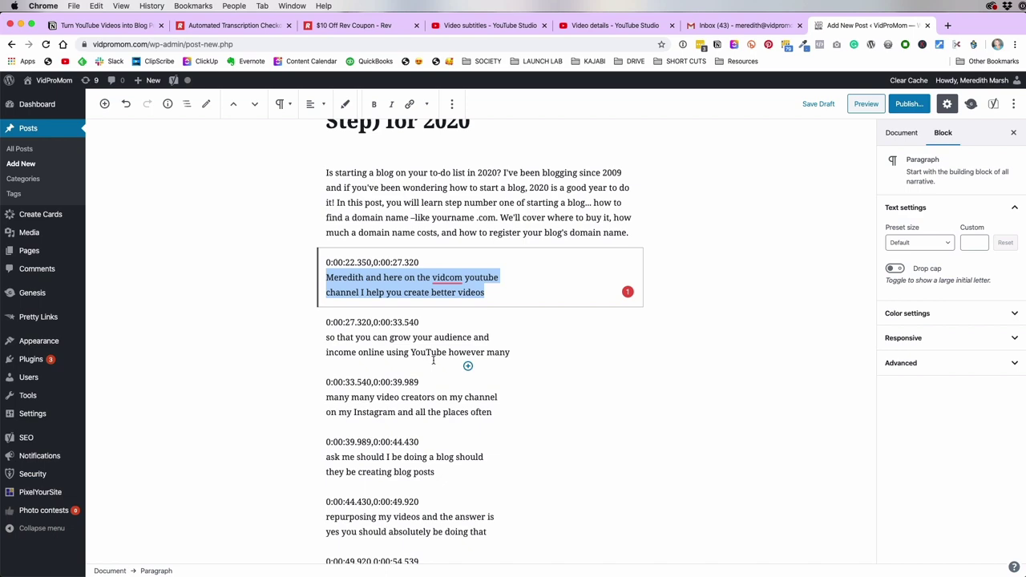
scroll(298, 445, down, 4)
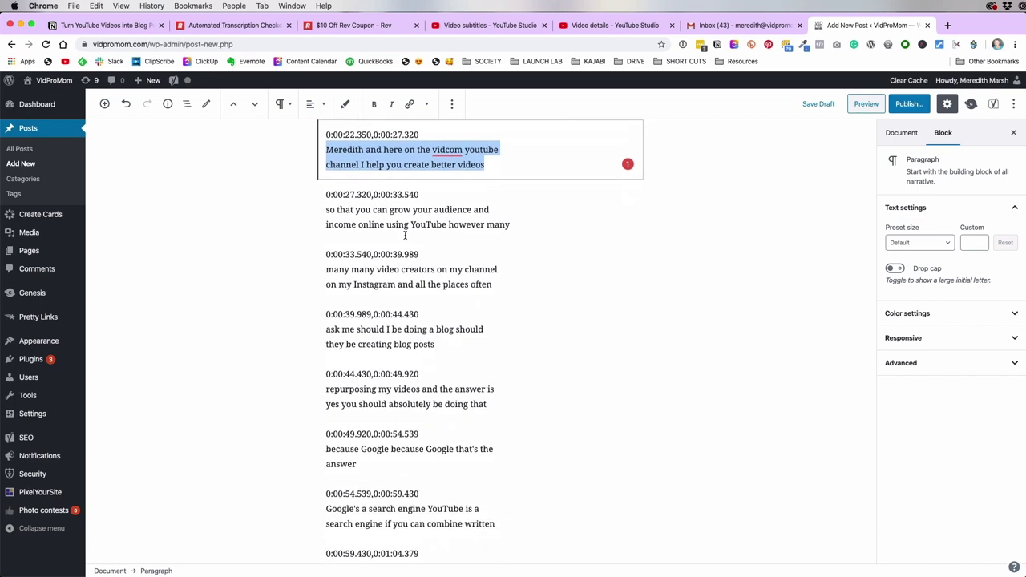
shift+click(404, 219)
shift+click(402, 280)
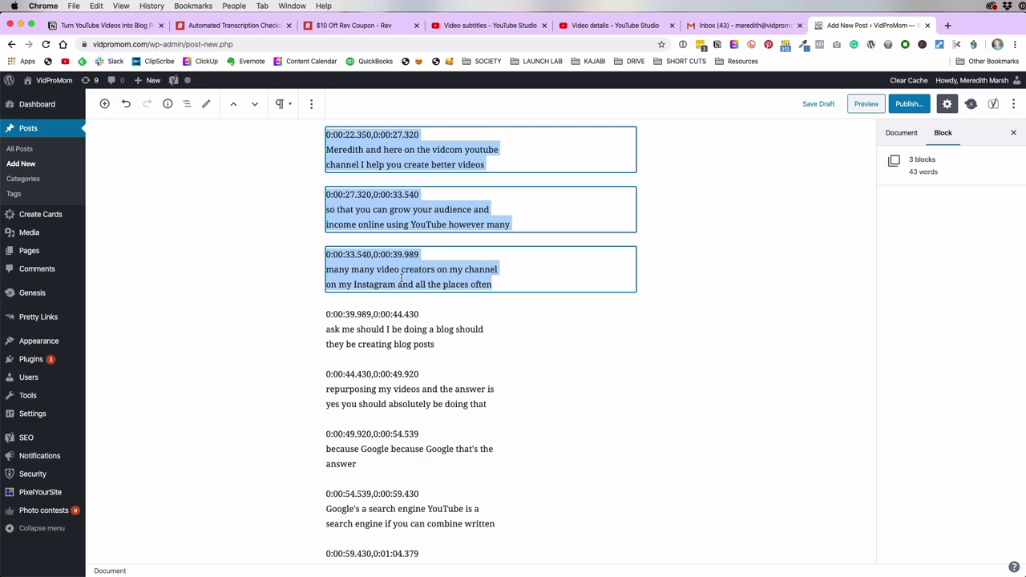
shift+click(401, 223)
key(BackSpace)
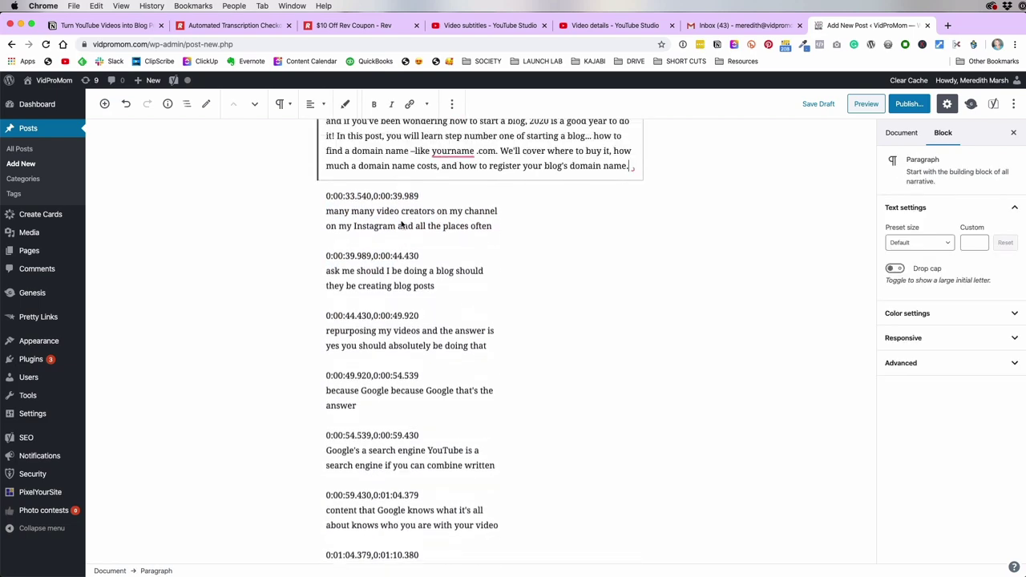
Rework the "many many video creators" caption: start it with a single "Many", remove its timestamp and join its two lines with "and"
scroll(397, 224, up, 3)
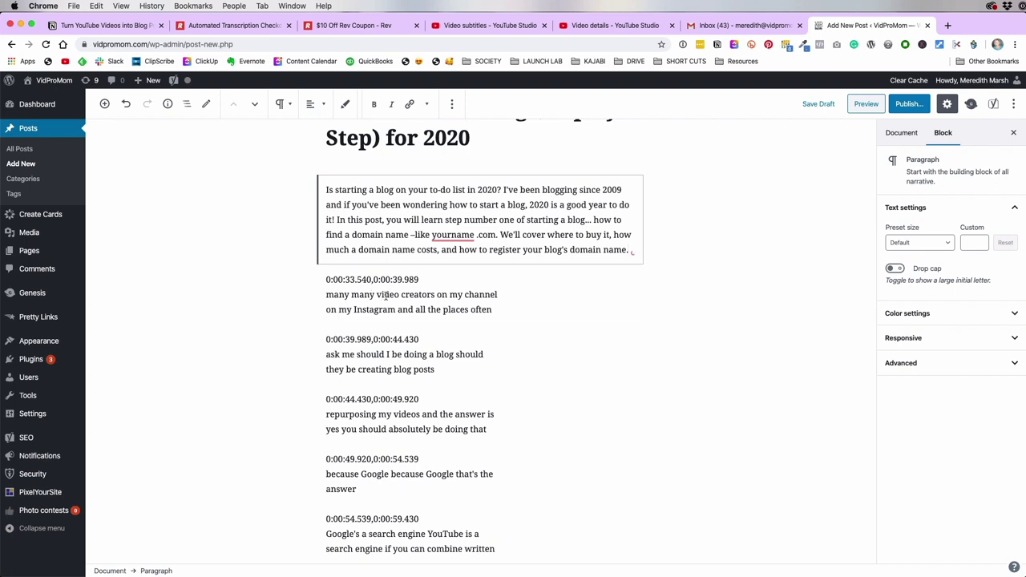
click(359, 295)
drag(358, 295, 322, 297)
text(M)
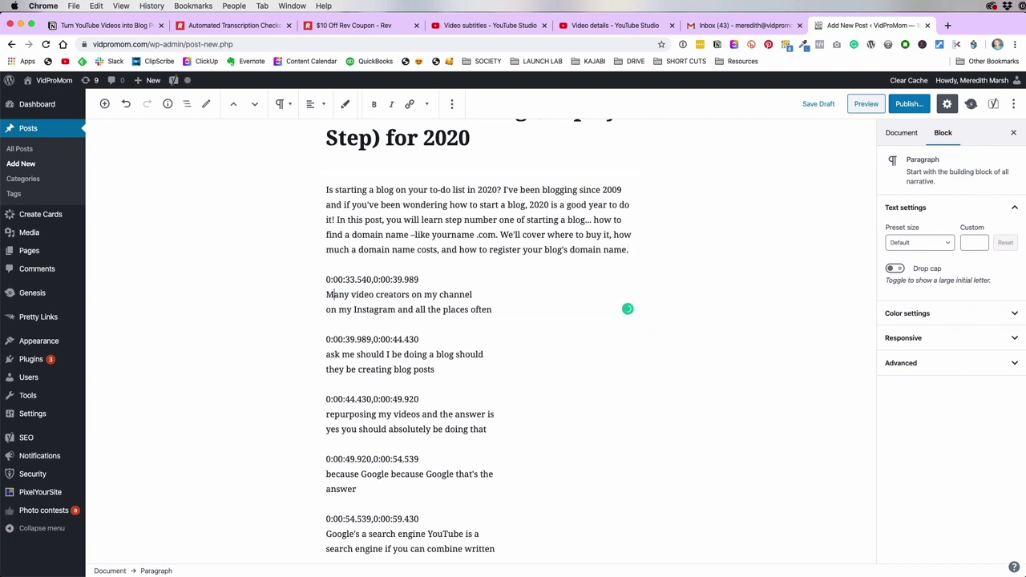
triple_click(384, 279)
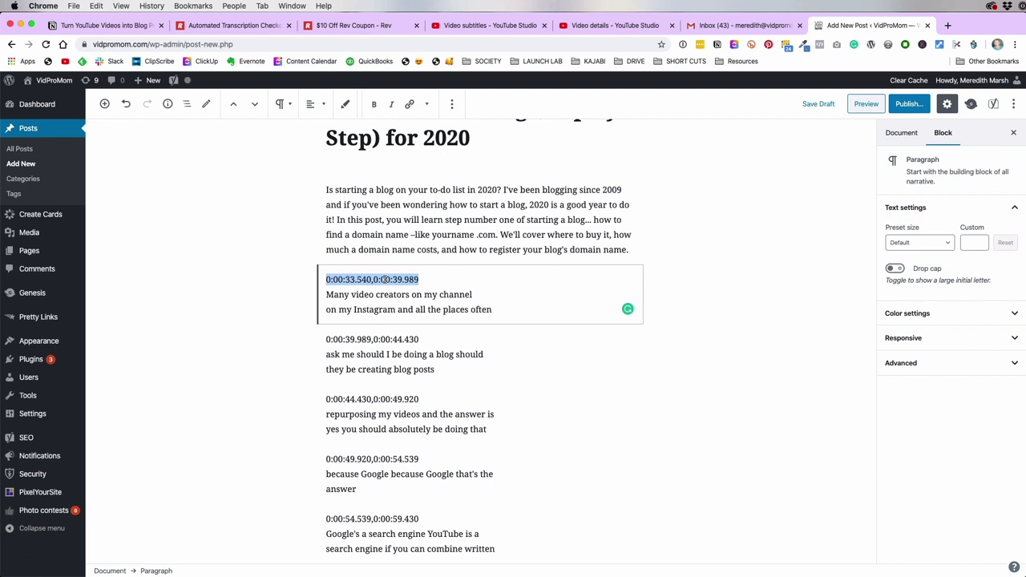
key(BackSpace)
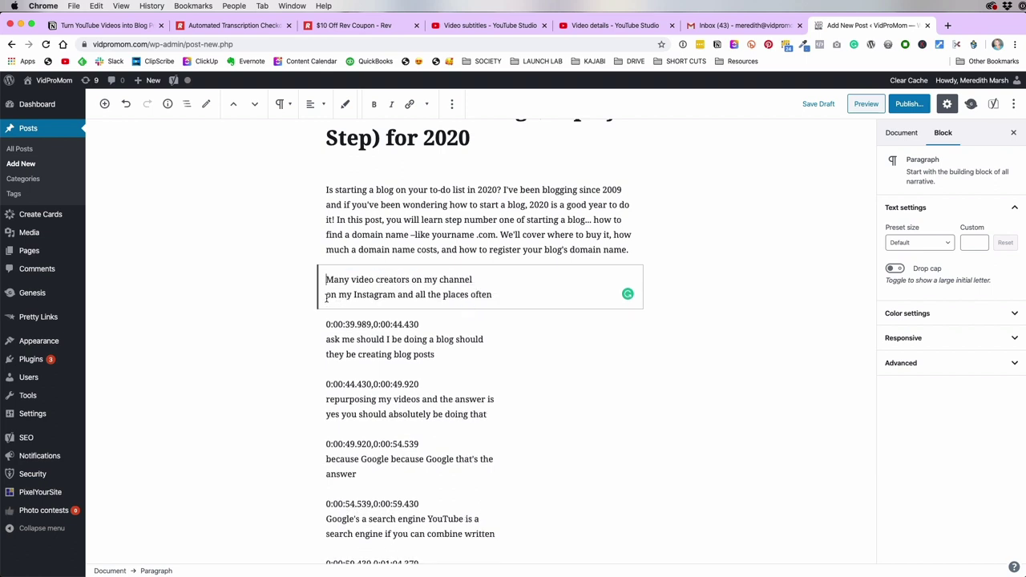
key(BackSpace)
text(and)
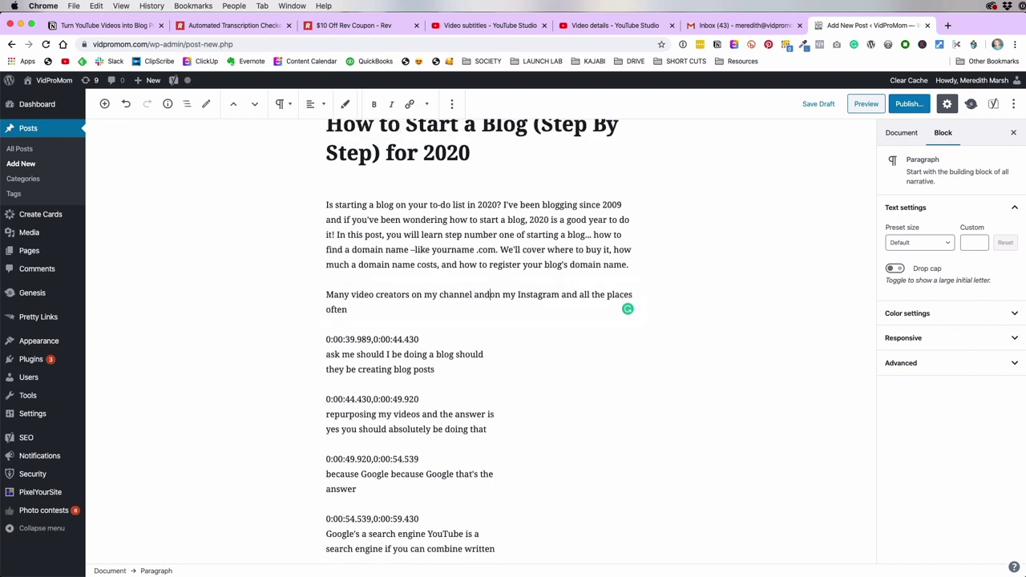
click(582, 295)
shift+click(428, 339)
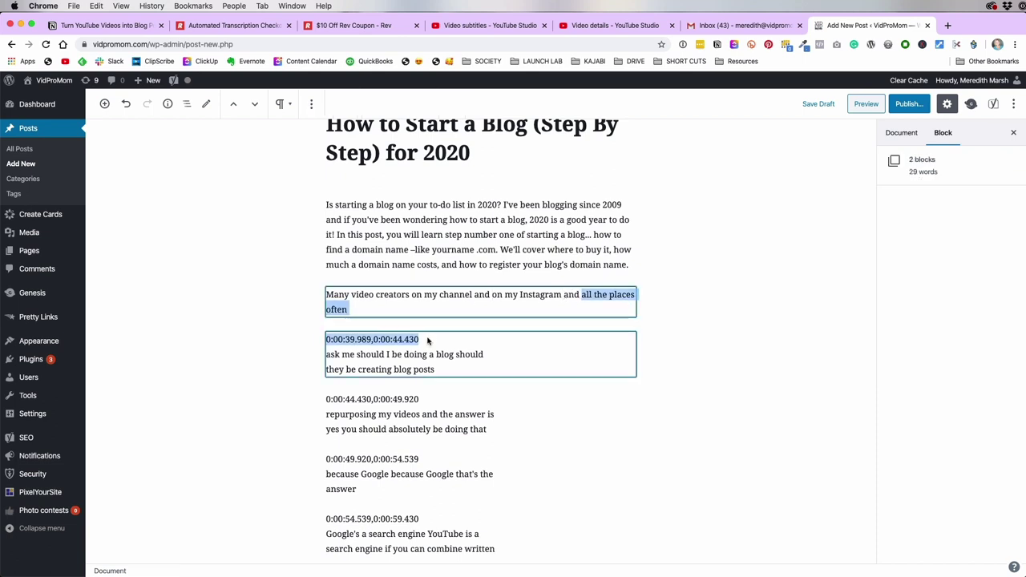
click(590, 314)
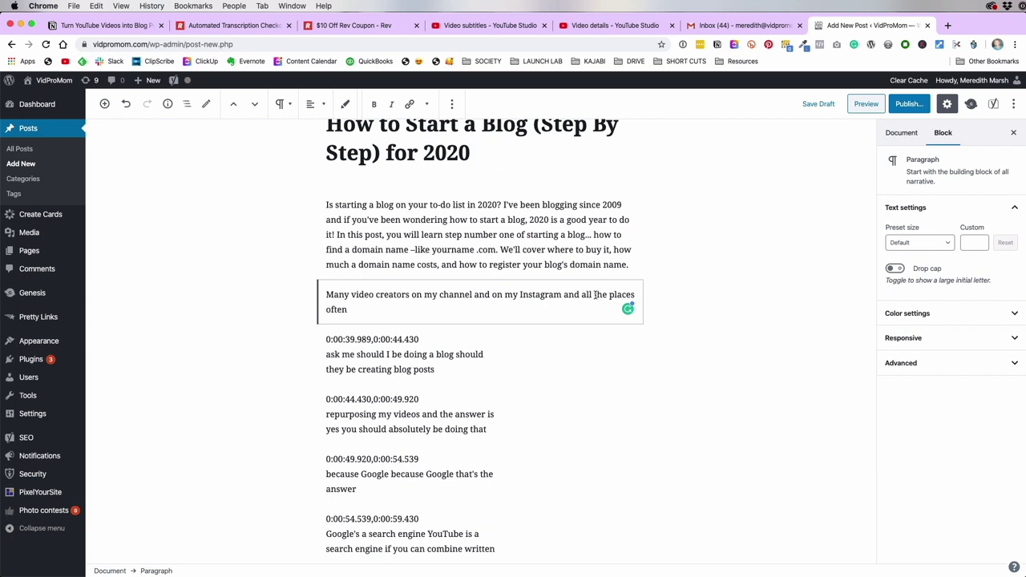
shift+click(594, 295)
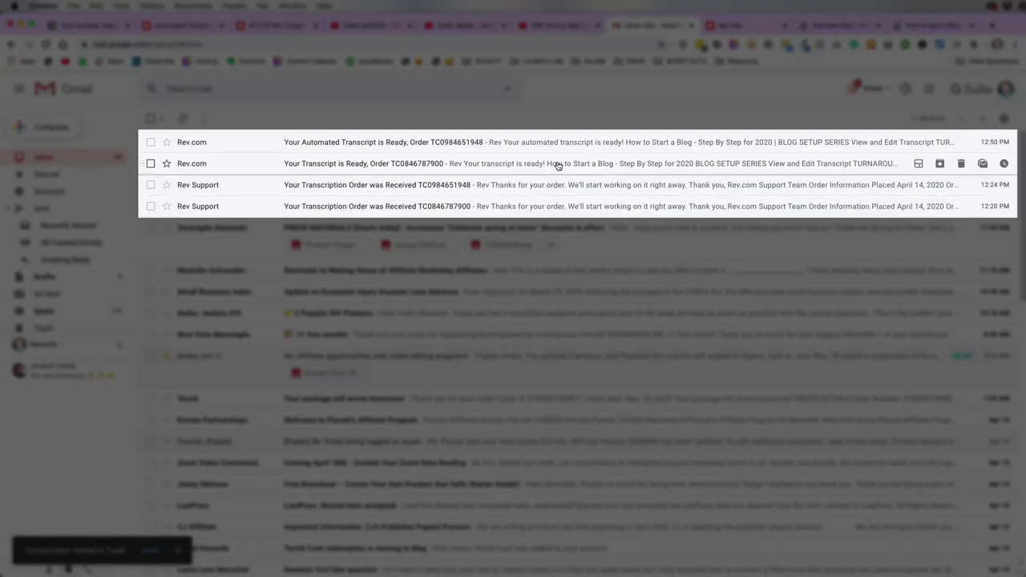
Open the transcript from Rev.com's "Your Transcript is Ready" email in Gmail, and dismiss the transcript rating prompt
click(558, 165)
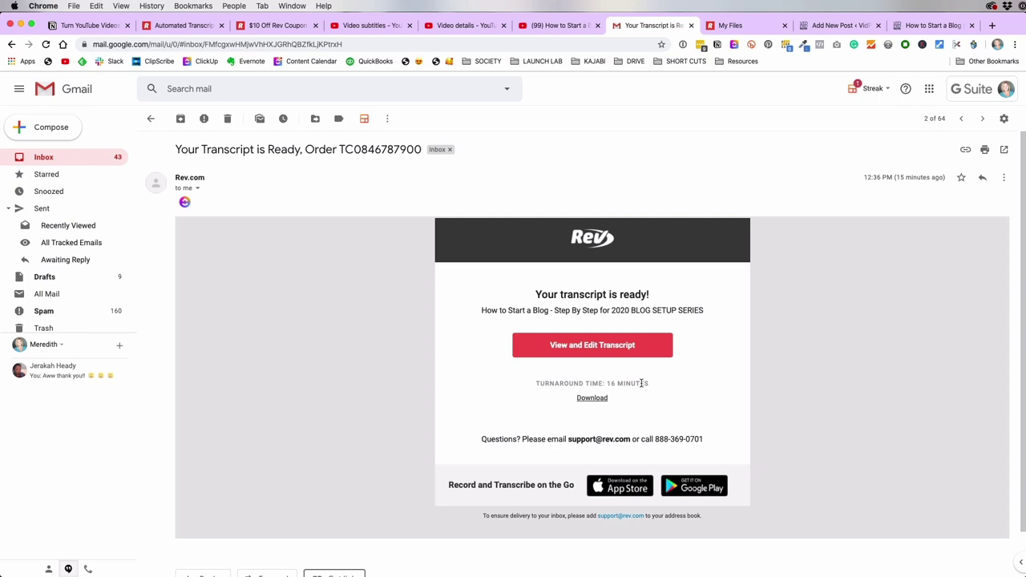
click(592, 345)
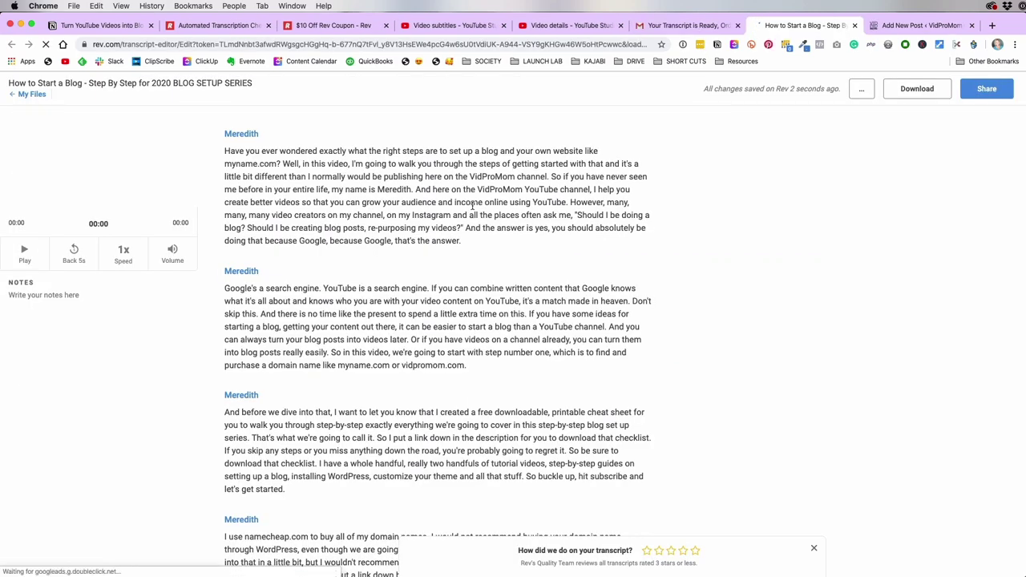
click(814, 551)
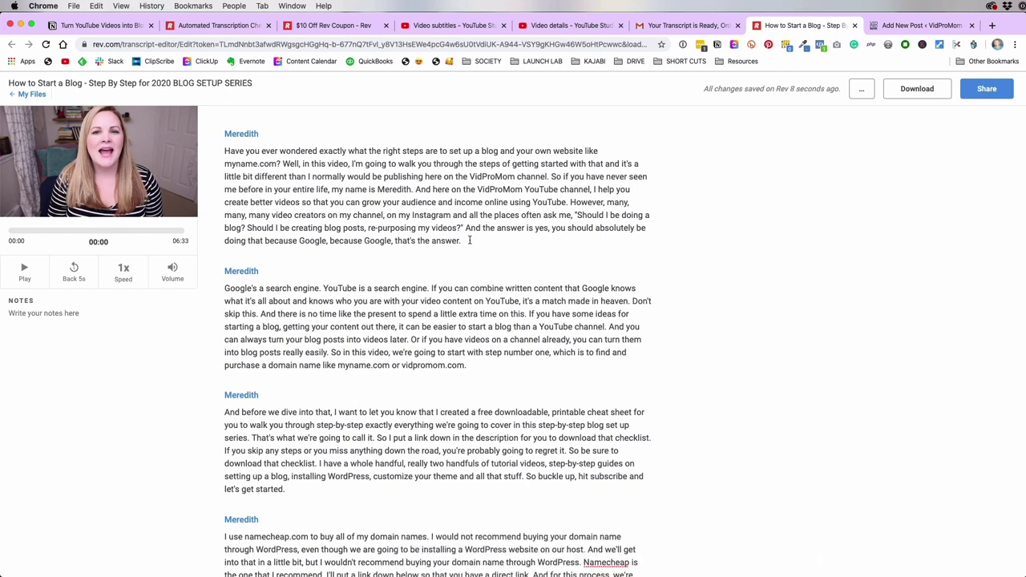
Examine the Rev transcript's paragraphs, punctuation and wording throughout the document
click(345, 185)
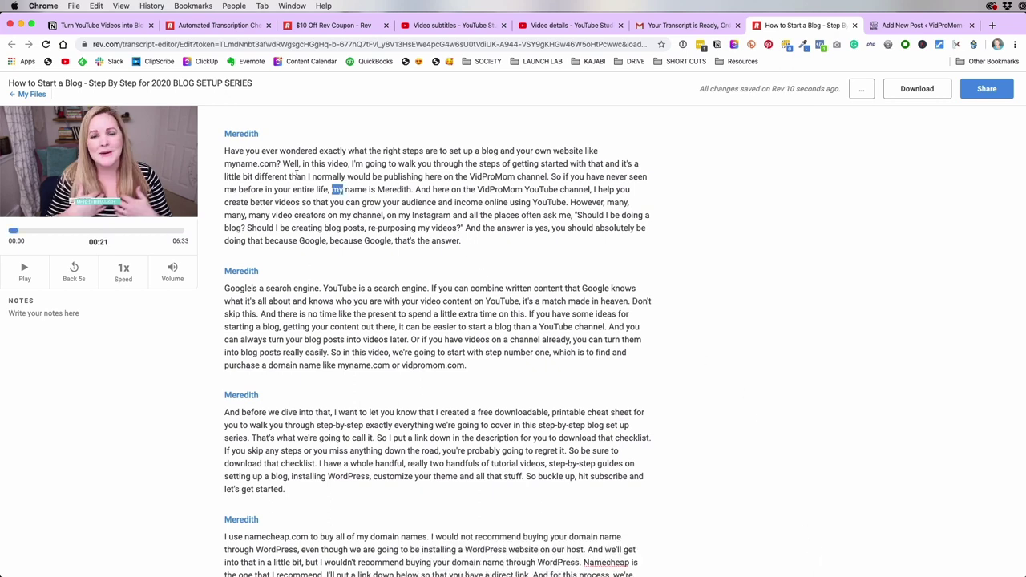
drag(225, 151, 368, 269)
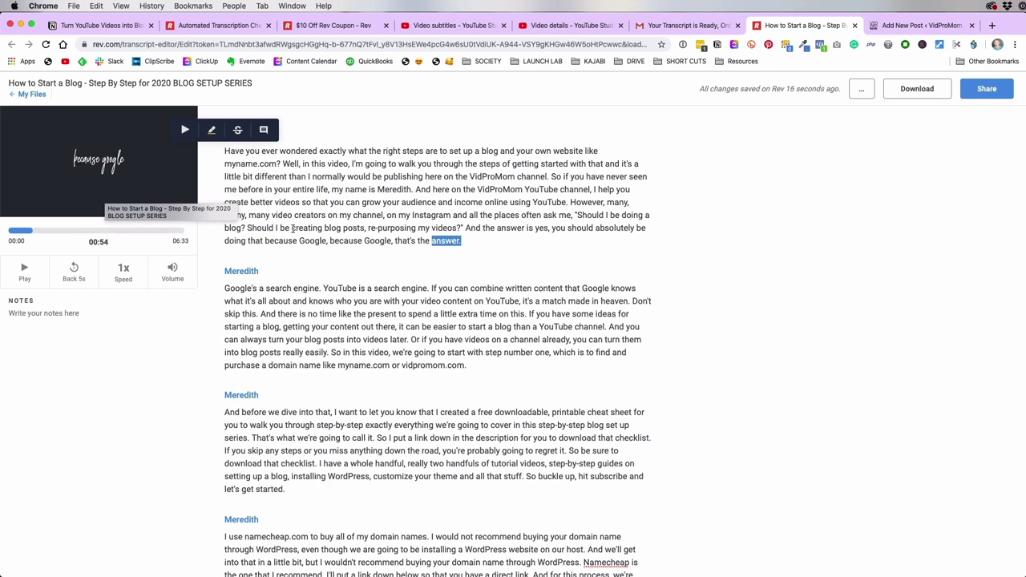
click(355, 228)
drag(316, 315, 375, 327)
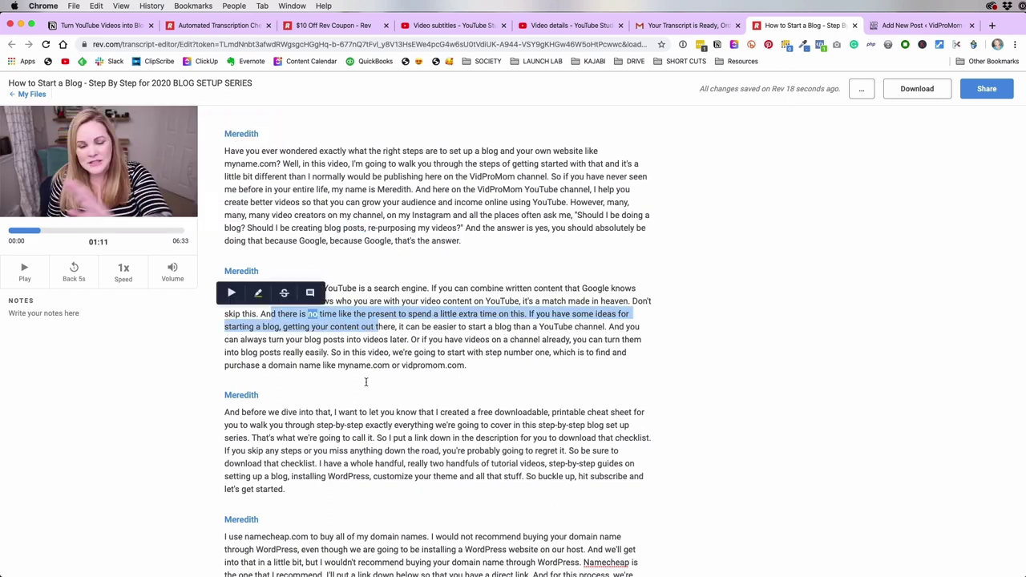
drag(298, 438, 391, 477)
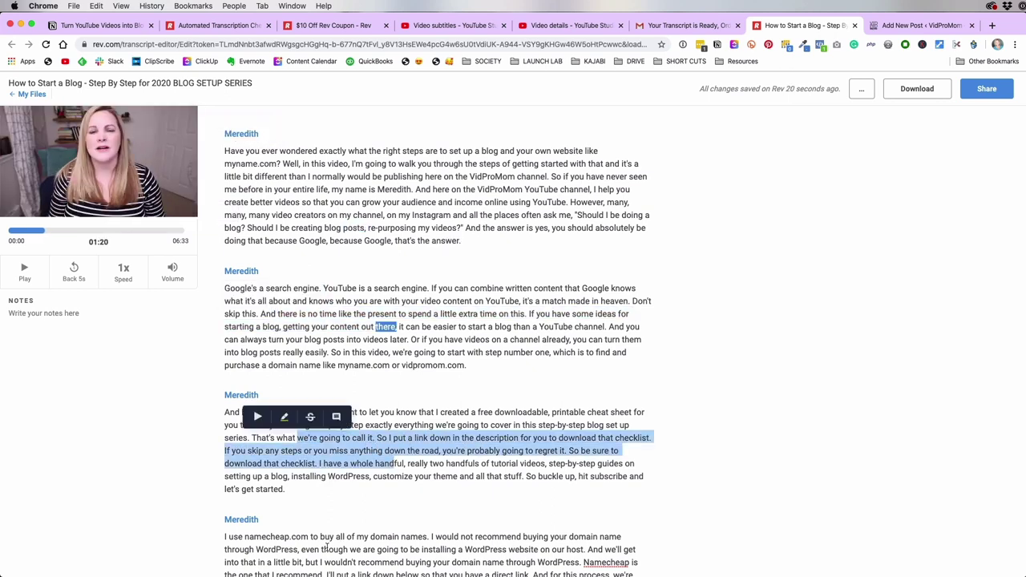
drag(323, 550, 399, 552)
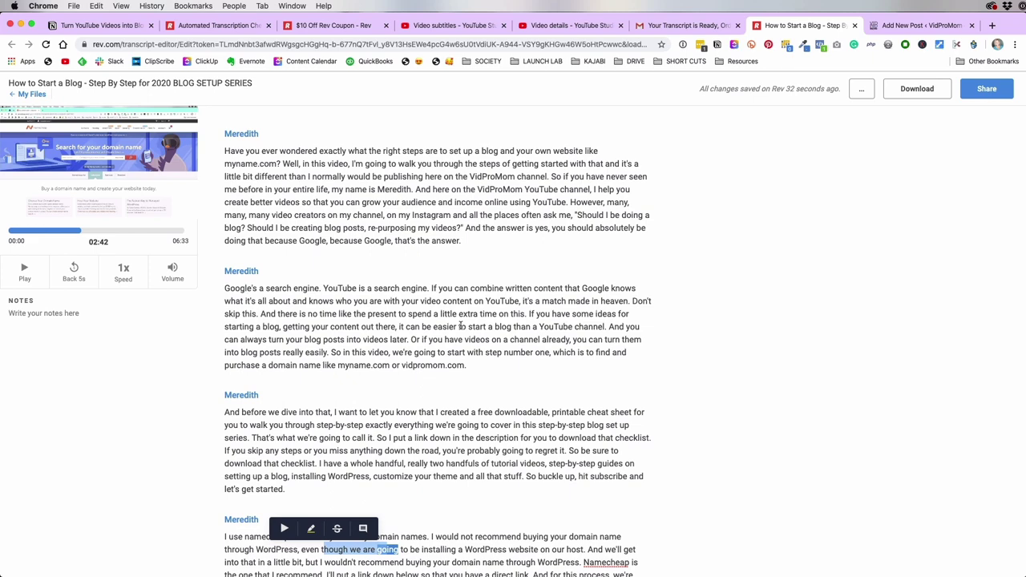
scroll(461, 326, down, 6)
scroll(562, 240, up, 3)
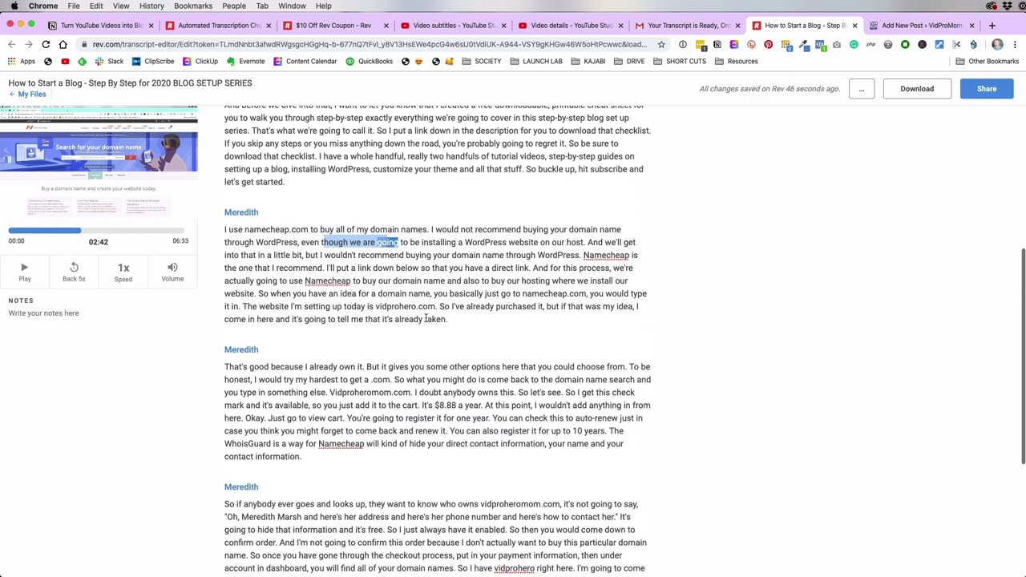
Compare the transcript with the timestamped captions.sbv in TextEdit, and return to the Rev transcript in Chrome
key(super+Tab)
key(super+a)
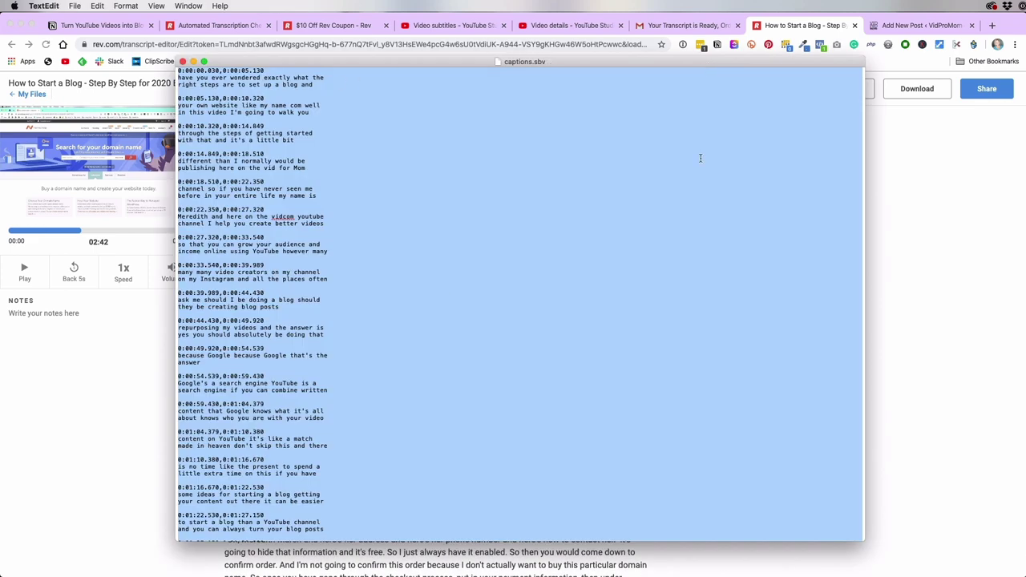
click(110, 431)
click(373, 336)
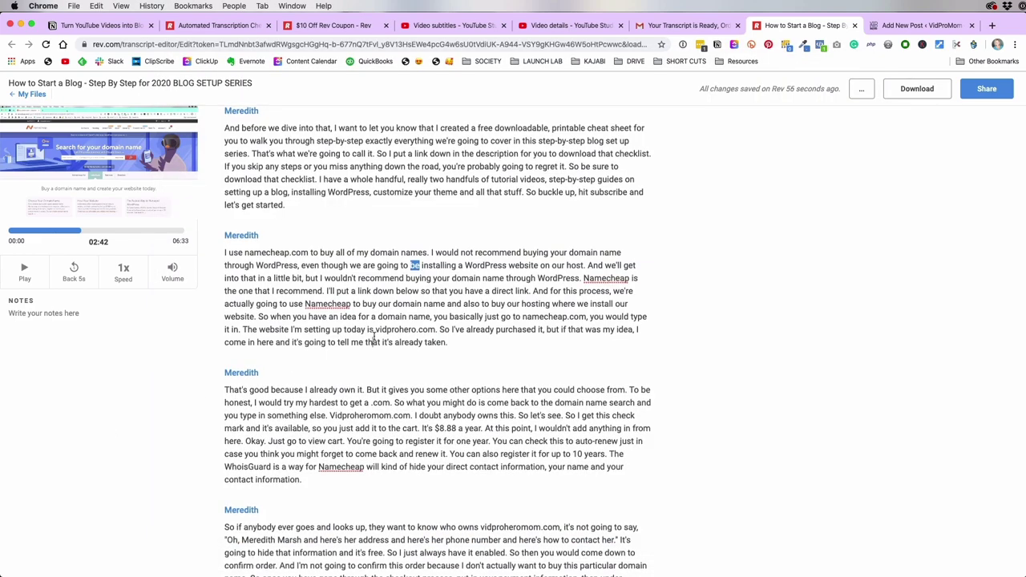
Copy the entire Rev transcript text and return to the WordPress post draft
scroll(374, 336, up, 5)
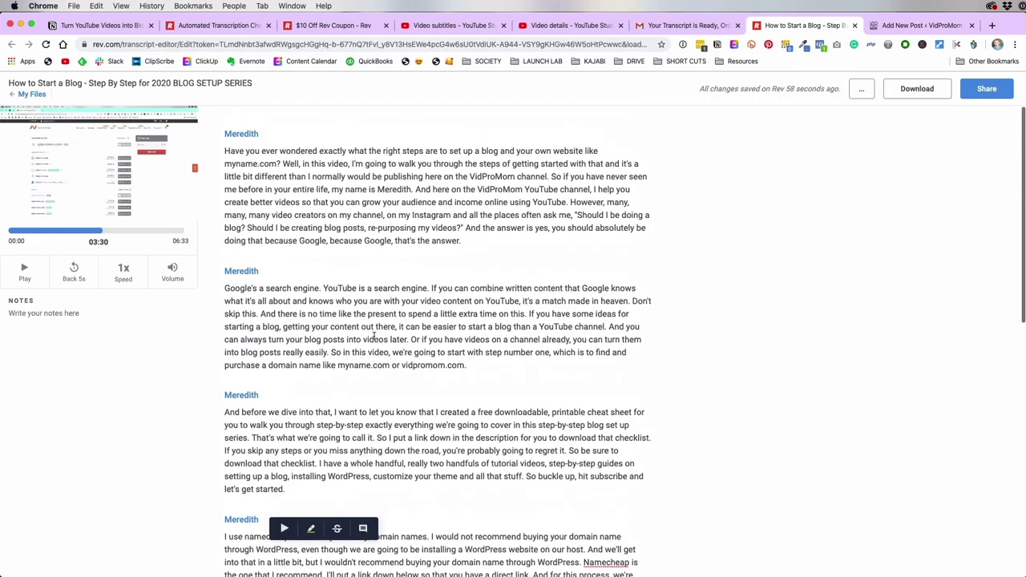
click(243, 177)
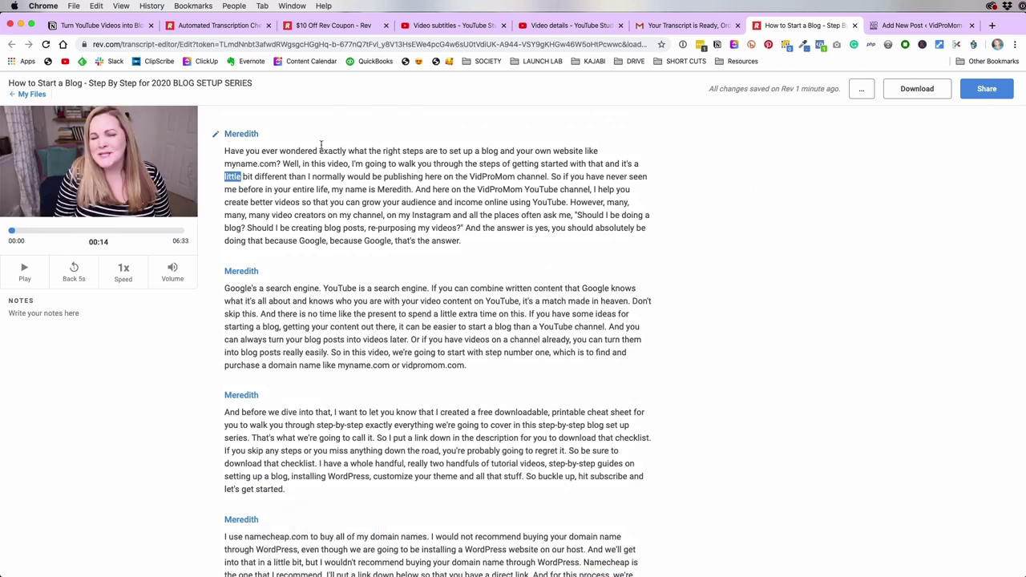
key(super+a)
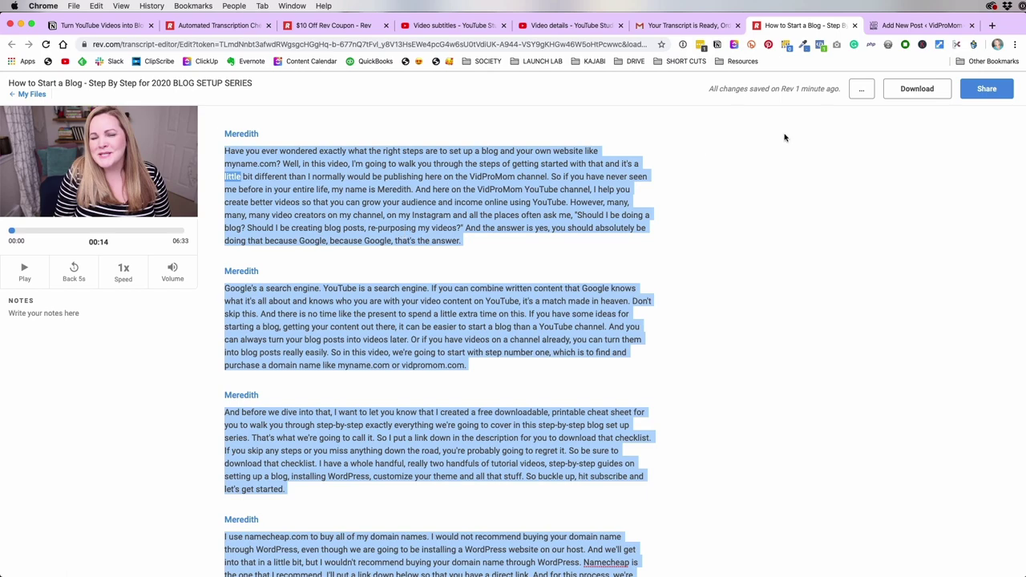
click(922, 25)
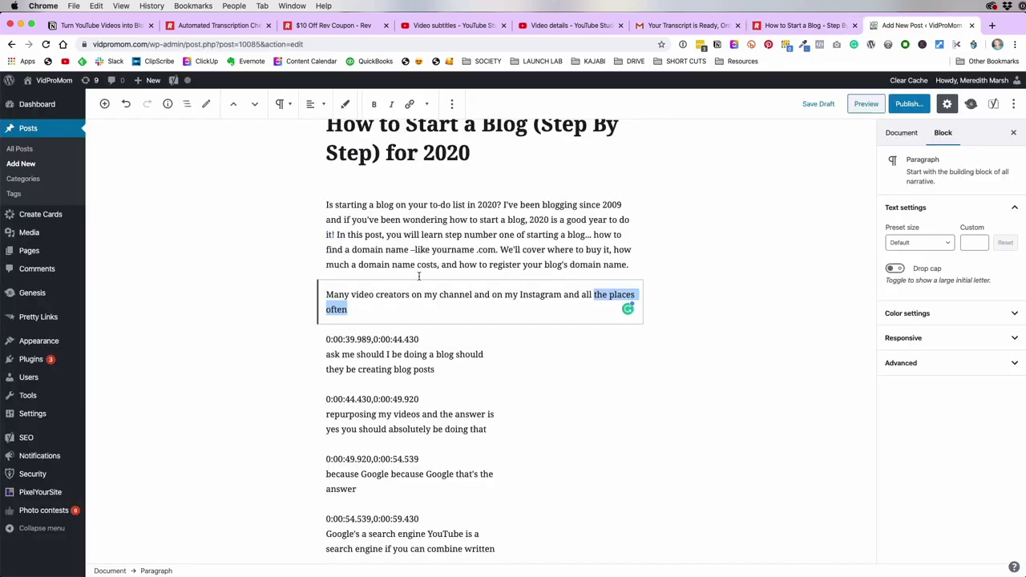
Delete all the timestamped caption paragraphs, keeping the post's title and introductory paragraph
click(384, 295)
scroll(385, 295, down, 20)
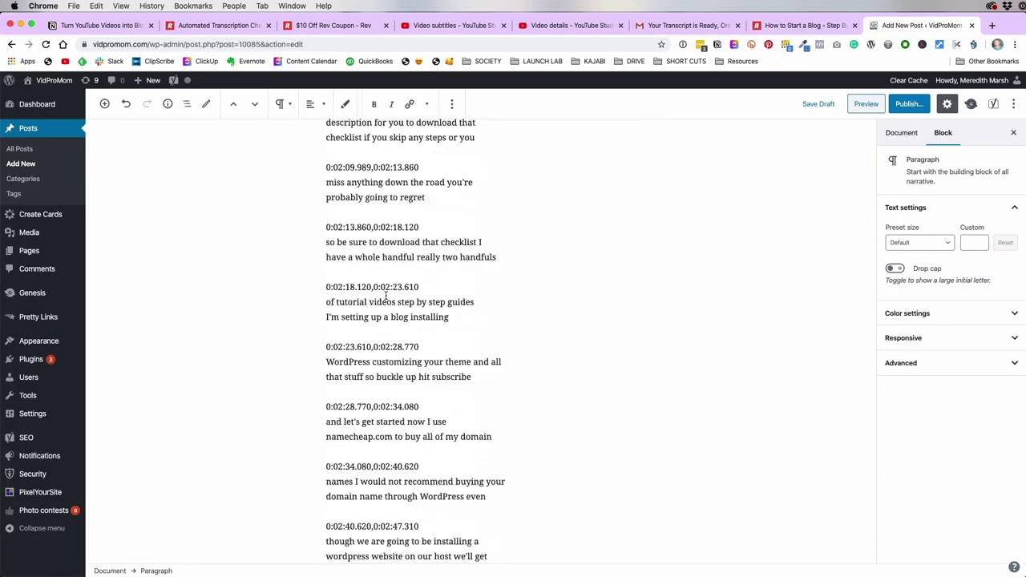
scroll(385, 295, down, 20)
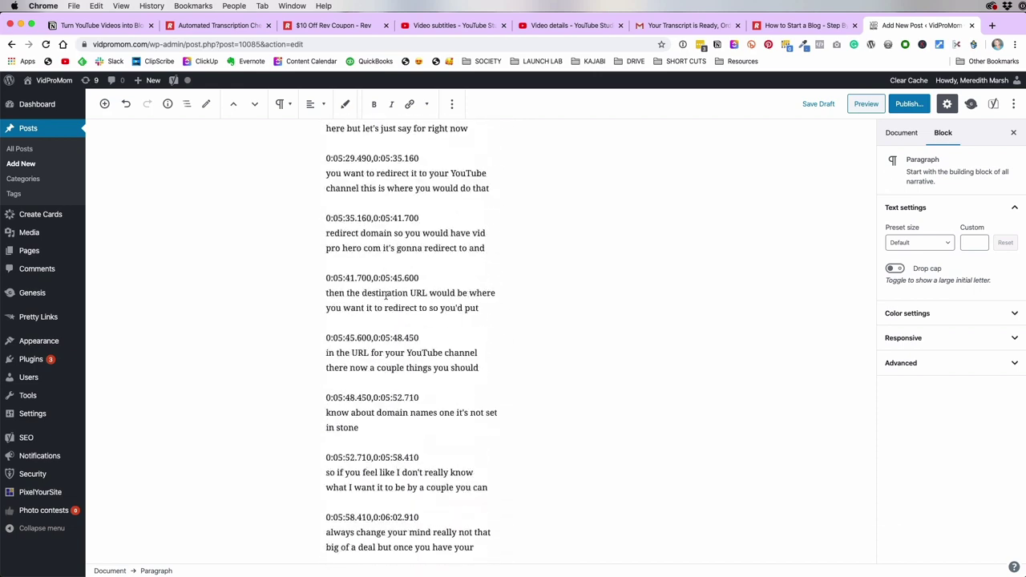
scroll(385, 299, up, 10)
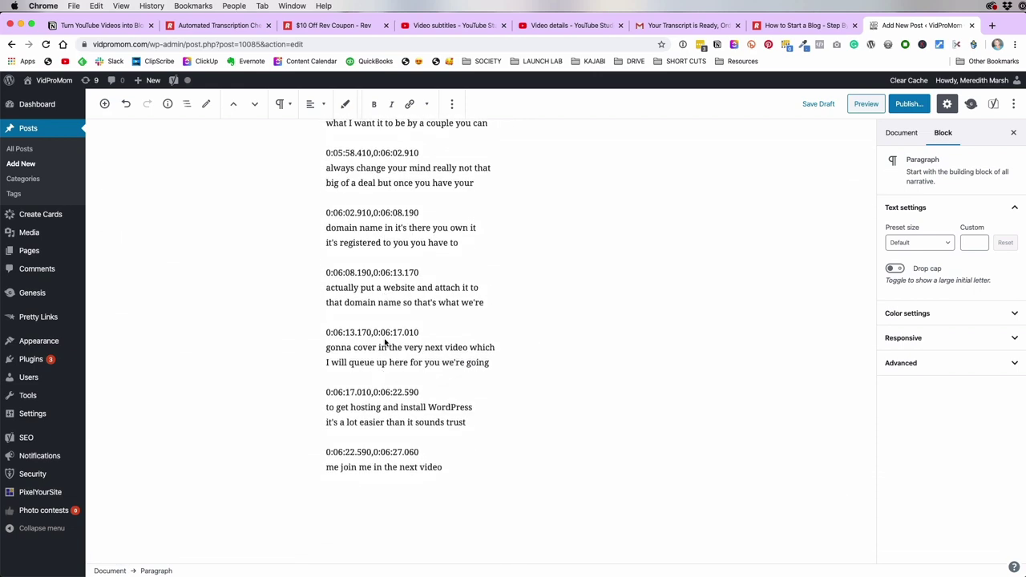
key(super+a)
key(super+a)
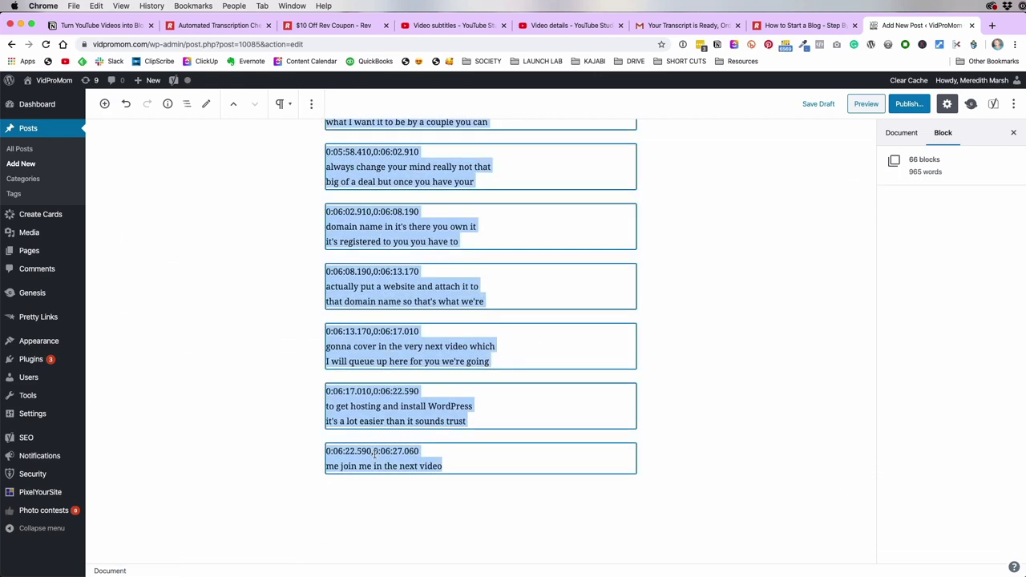
key(BackSpace)
scroll(348, 351, up, 3)
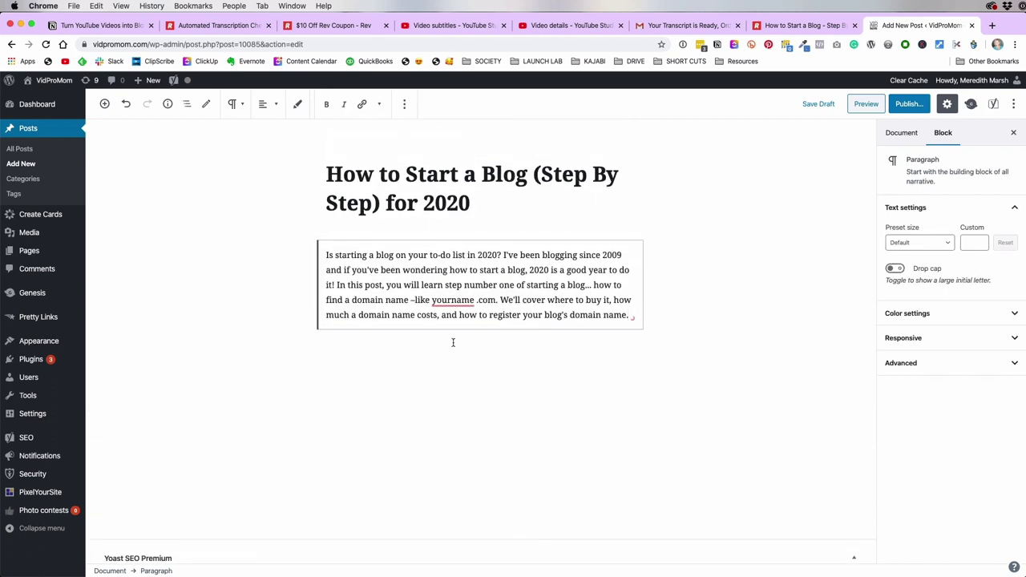
Add a new Paragraph block below the introduction and paste the Rev transcript into it
click(479, 313)
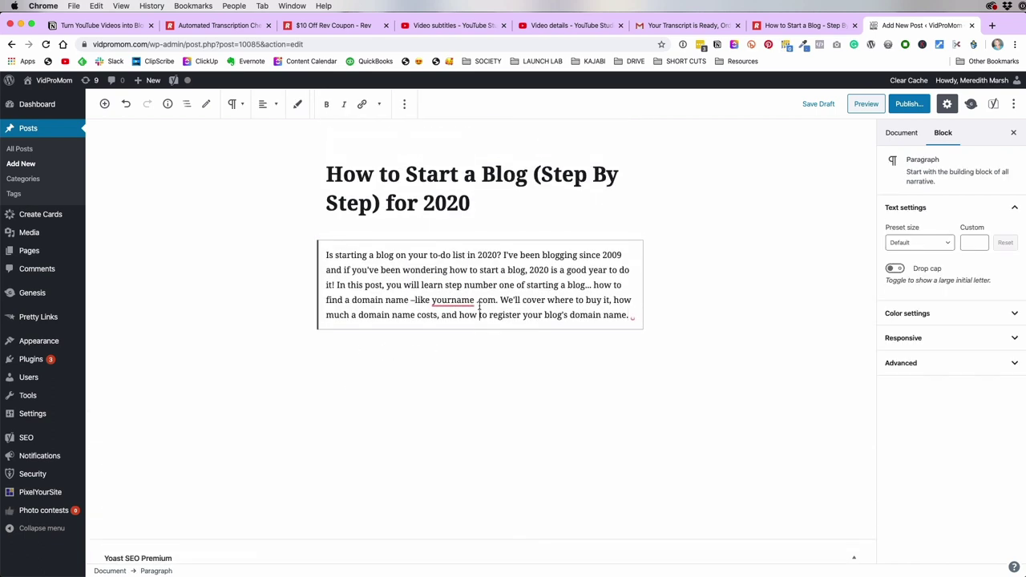
click(104, 103)
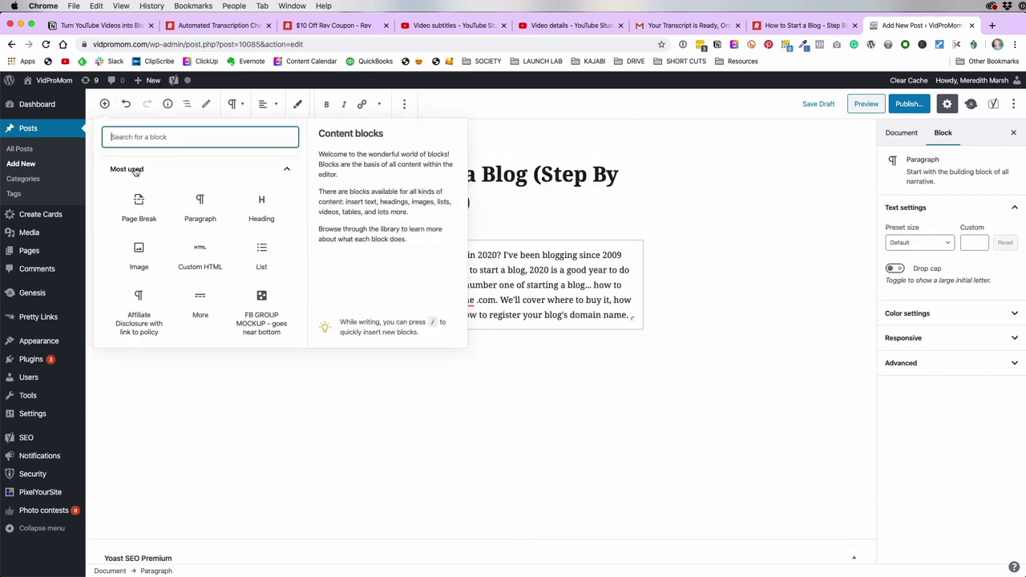
click(201, 210)
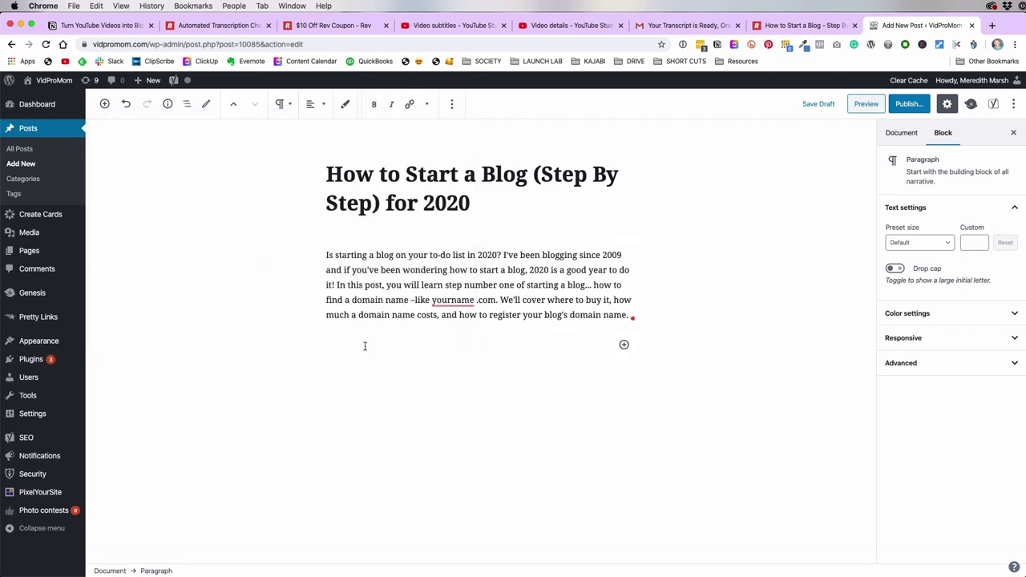
key(super+v)
scroll(366, 347, up, 15)
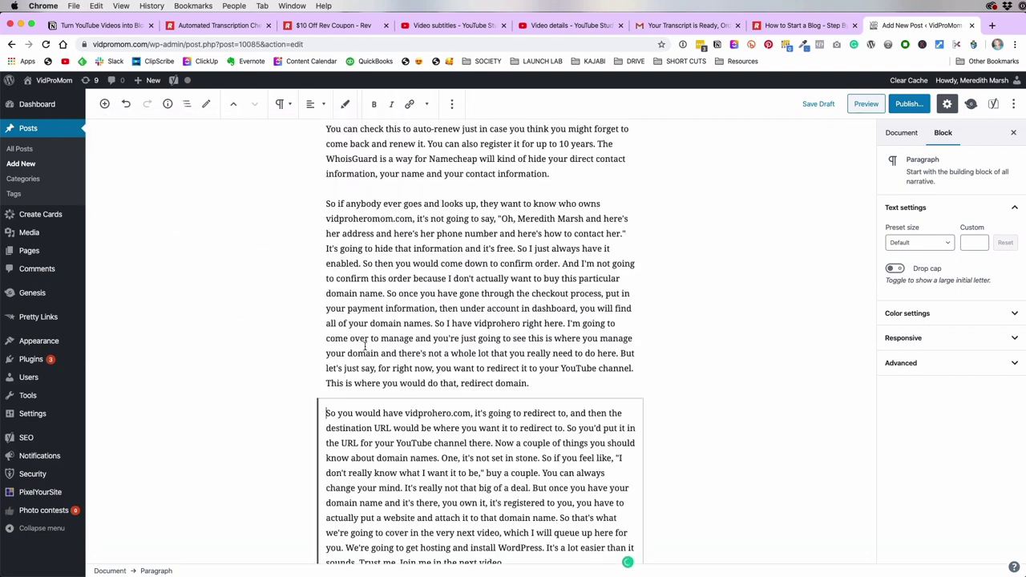
scroll(365, 346, up, 5)
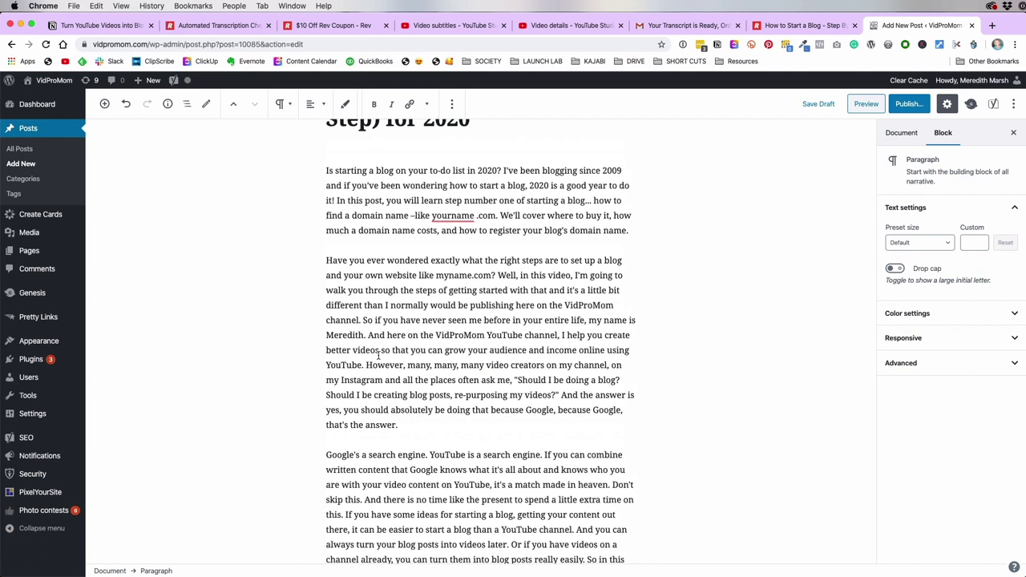
Review the wording and video-specific references in the pasted transcript's opening paragraphs
drag(564, 305, 614, 306)
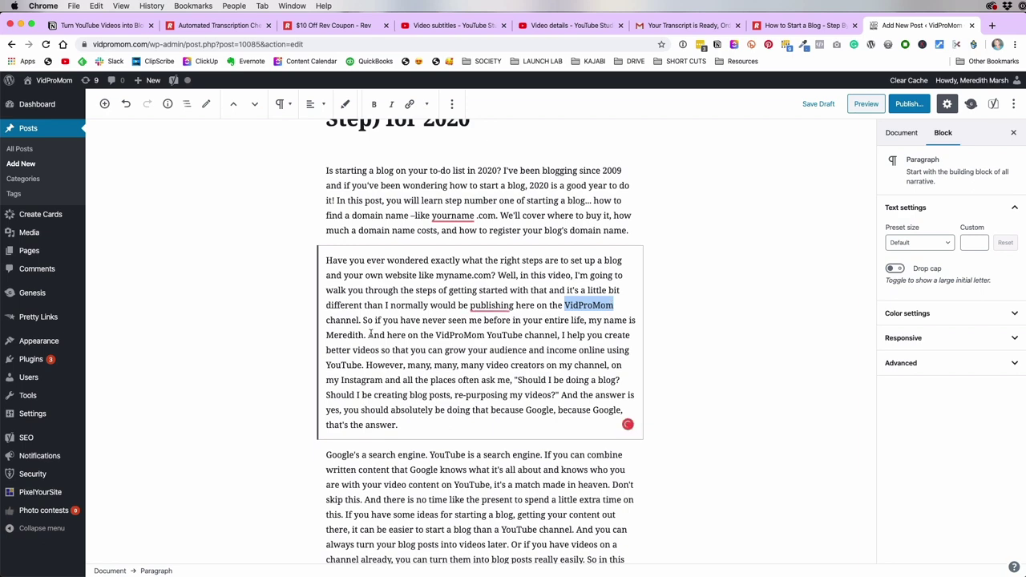
click(340, 336)
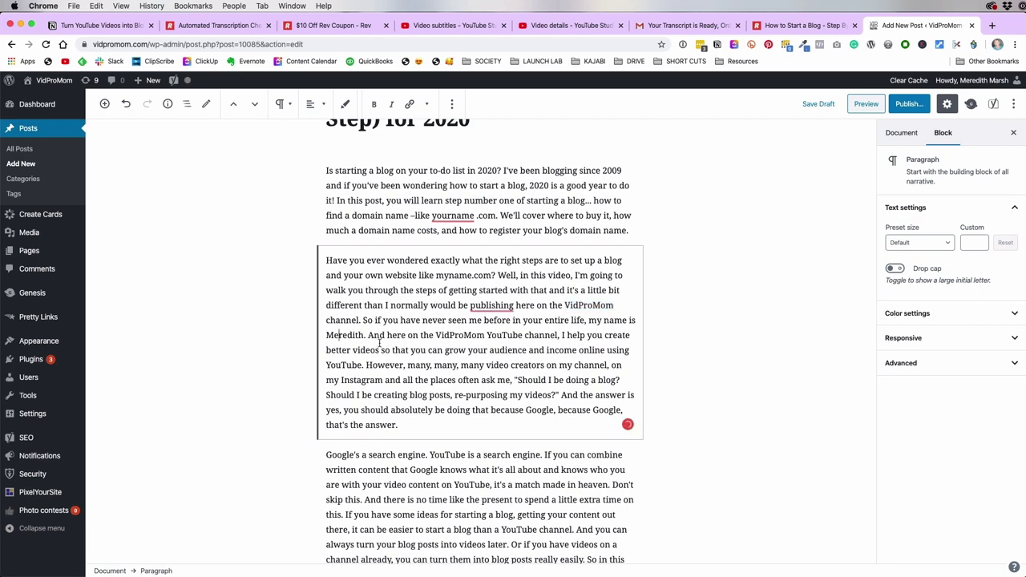
scroll(577, 345, down, 2)
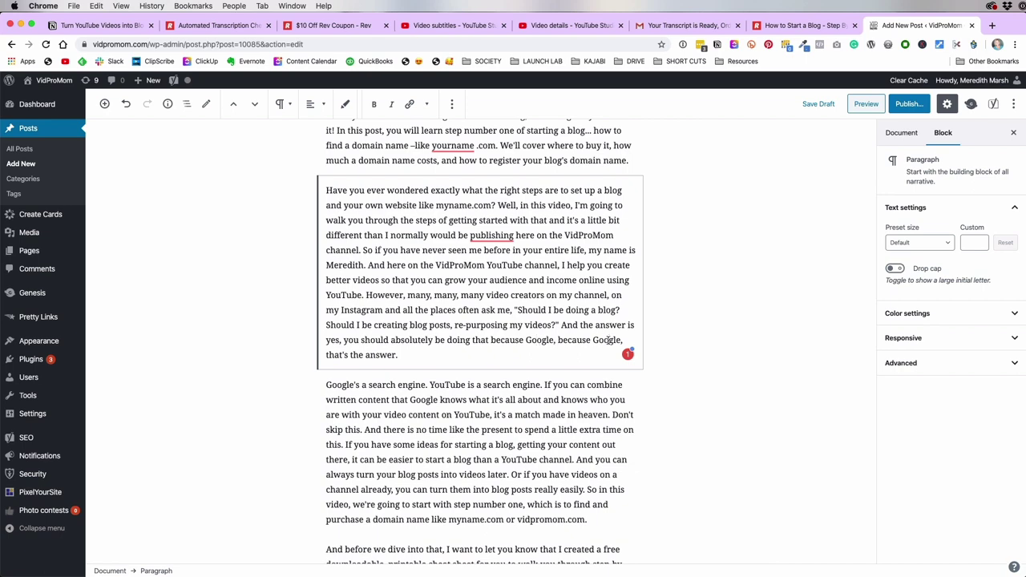
scroll(468, 367, down, 4)
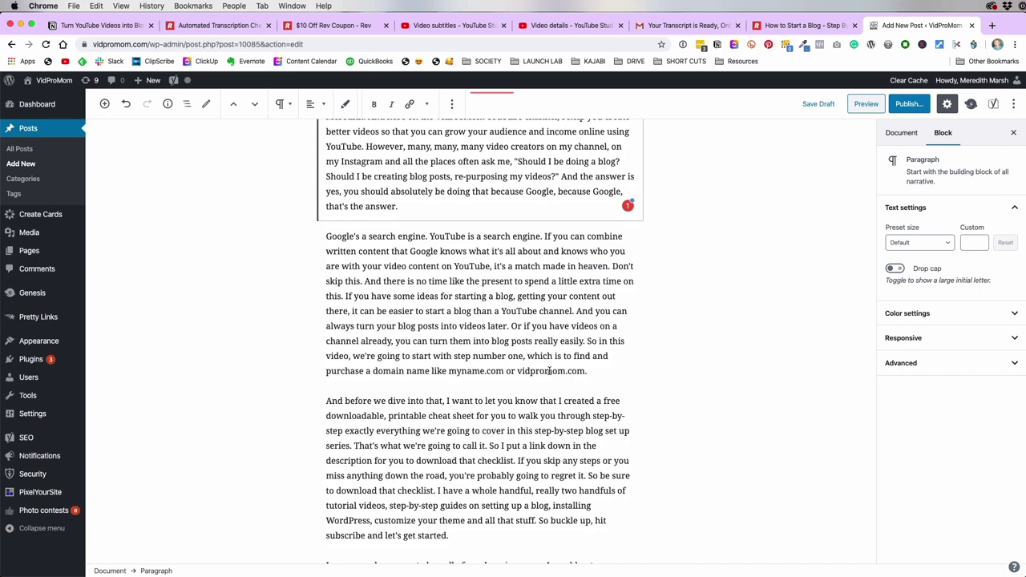
scroll(412, 425, up, 7)
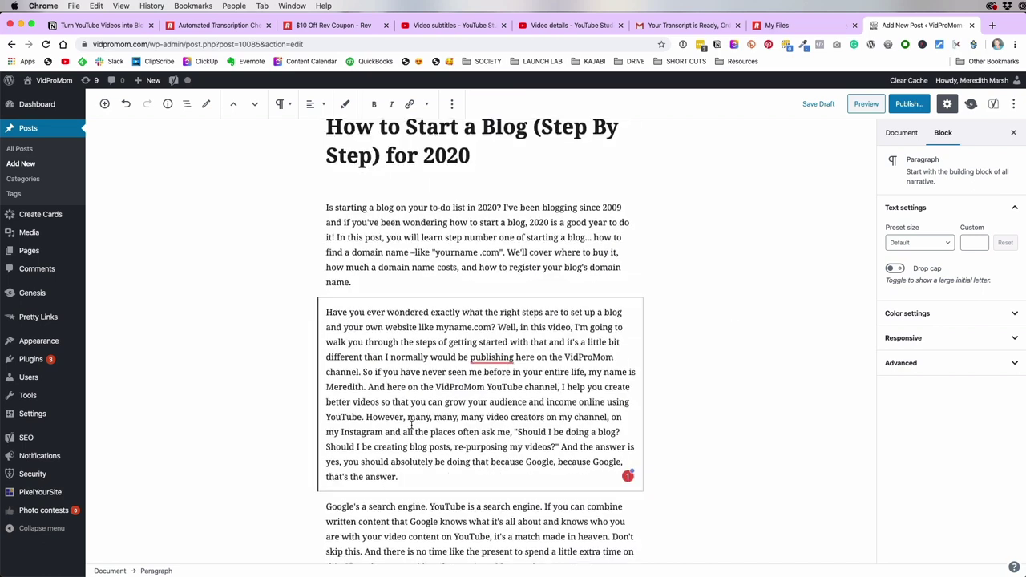
scroll(411, 425, down, 2)
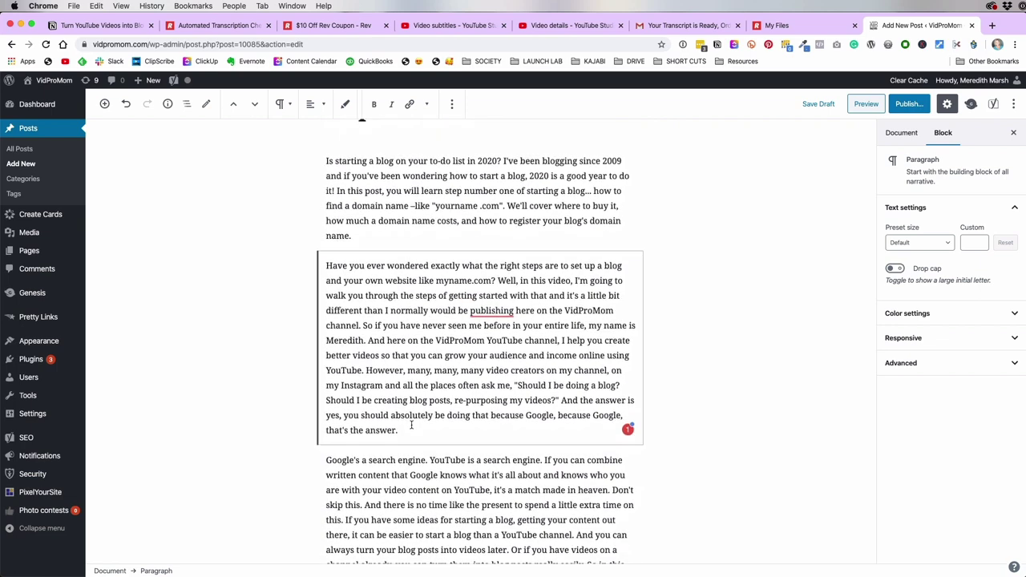
scroll(412, 426, down, 3)
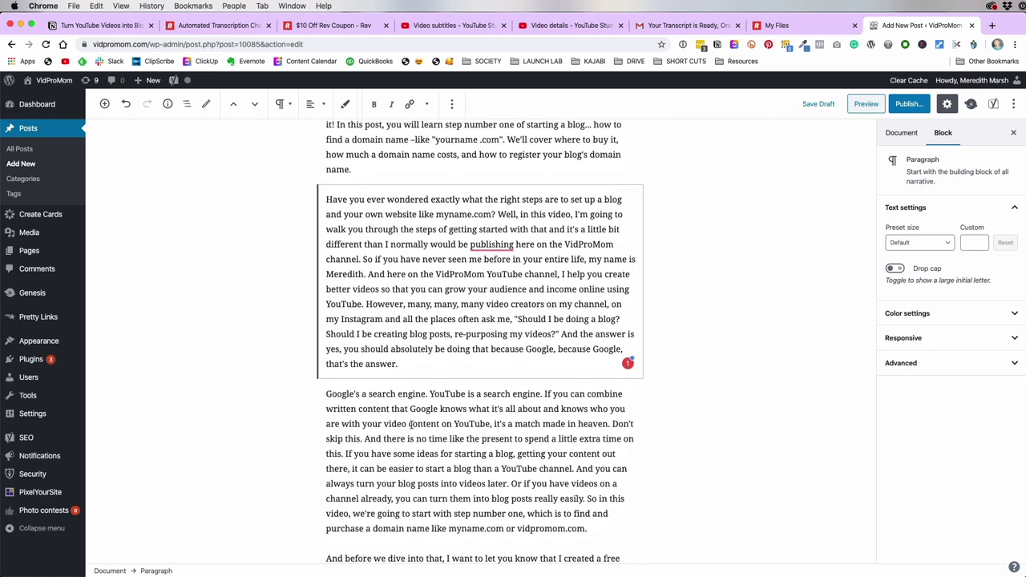
click(573, 26)
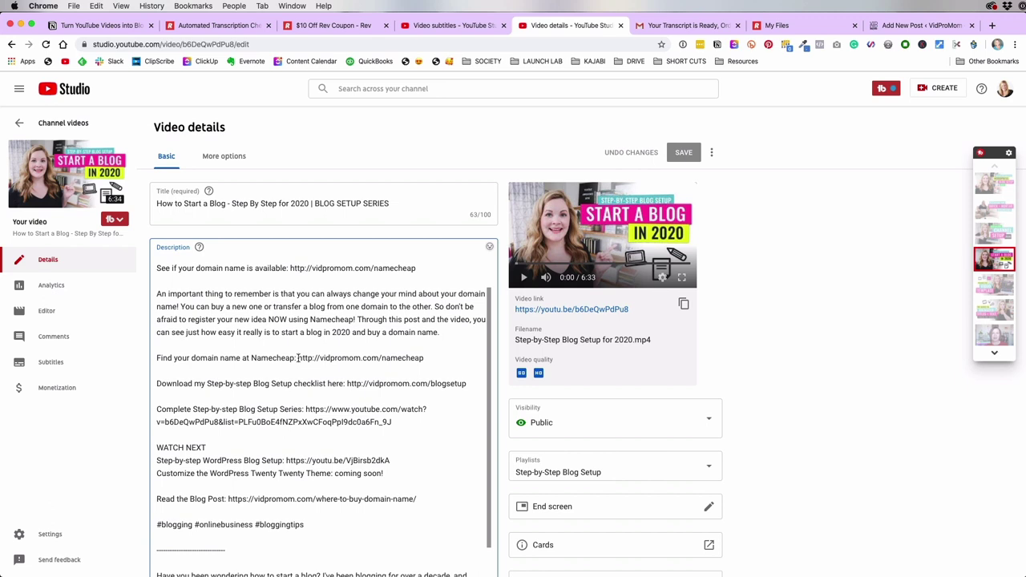
drag(297, 359, 430, 359)
key(super+c)
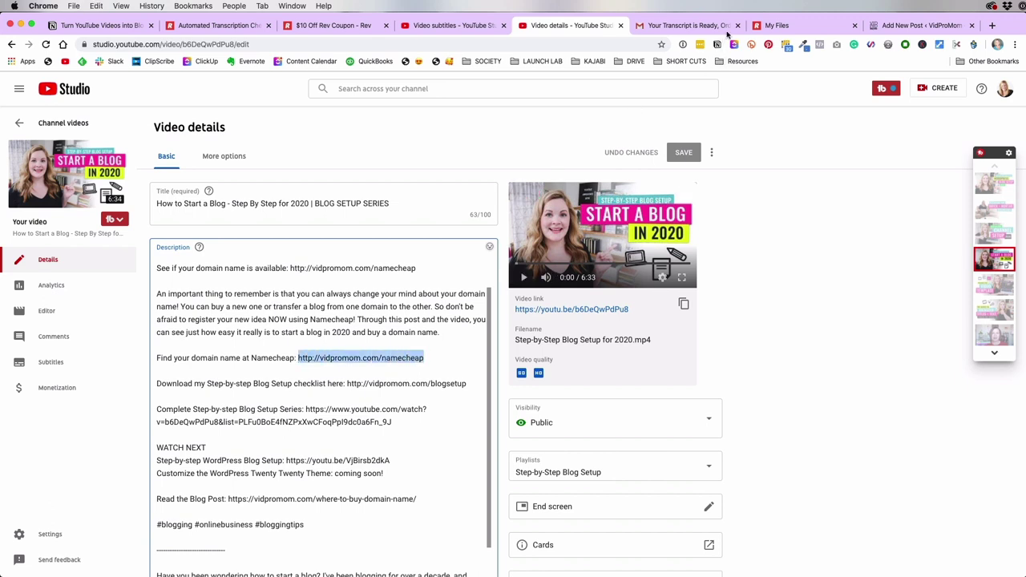
click(920, 29)
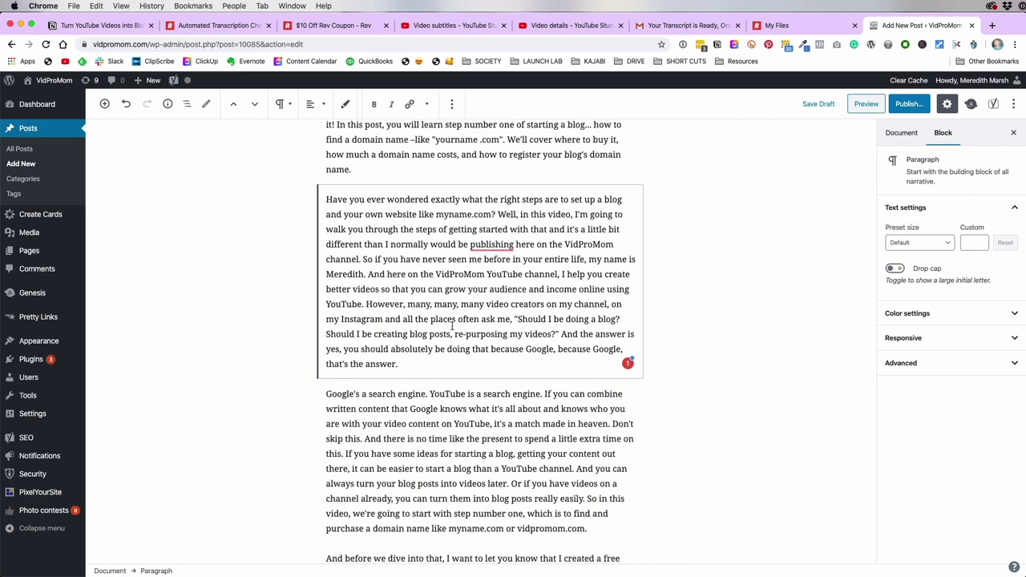
scroll(452, 325, up, 3)
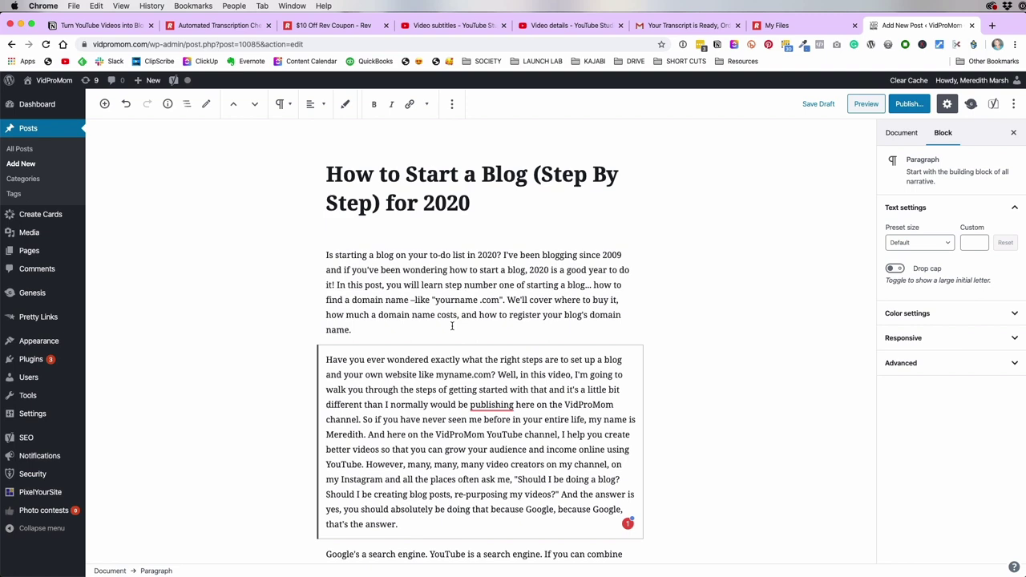
scroll(452, 326, down, 3)
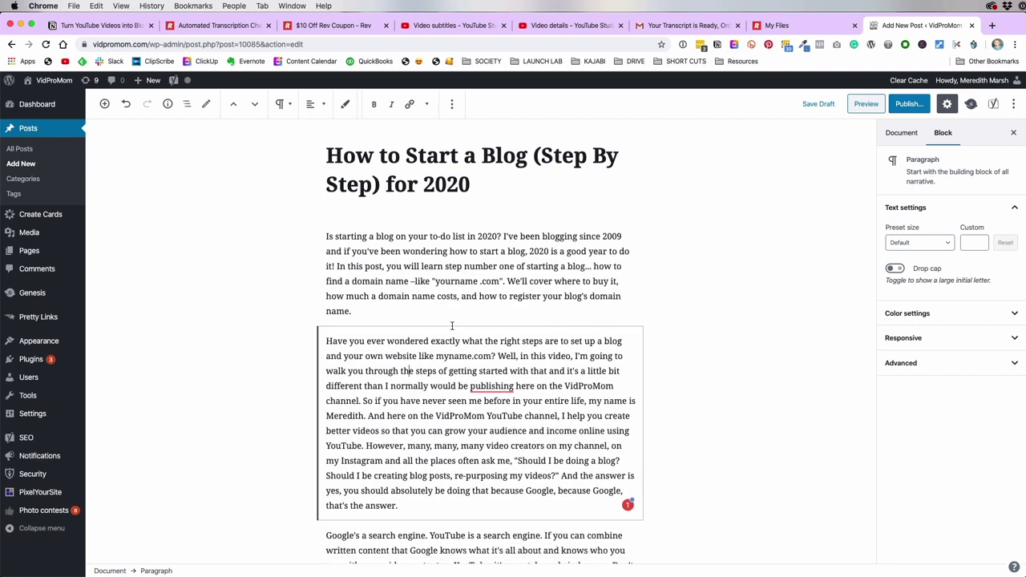
scroll(452, 326, down, 9)
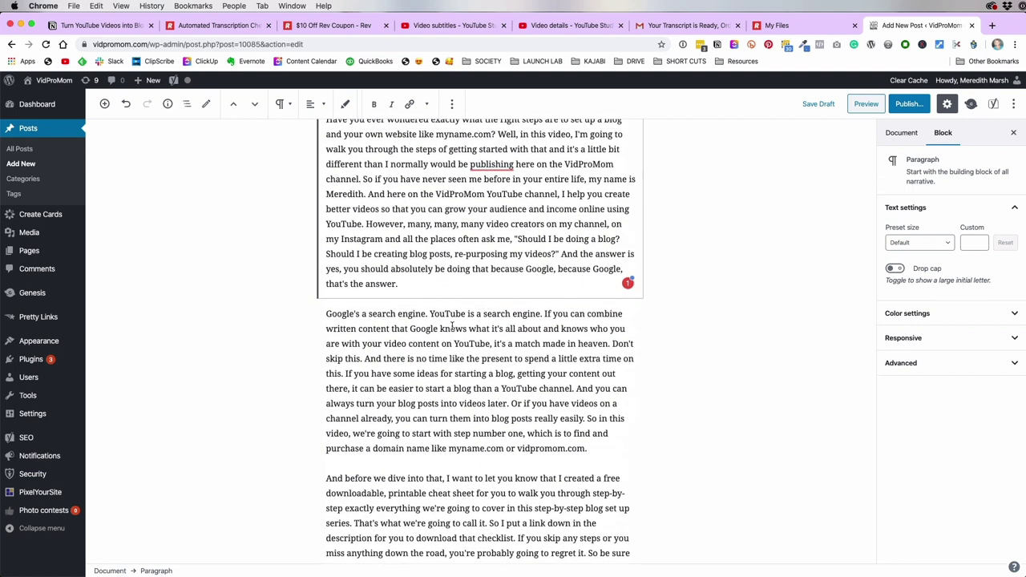
scroll(452, 326, down, 5)
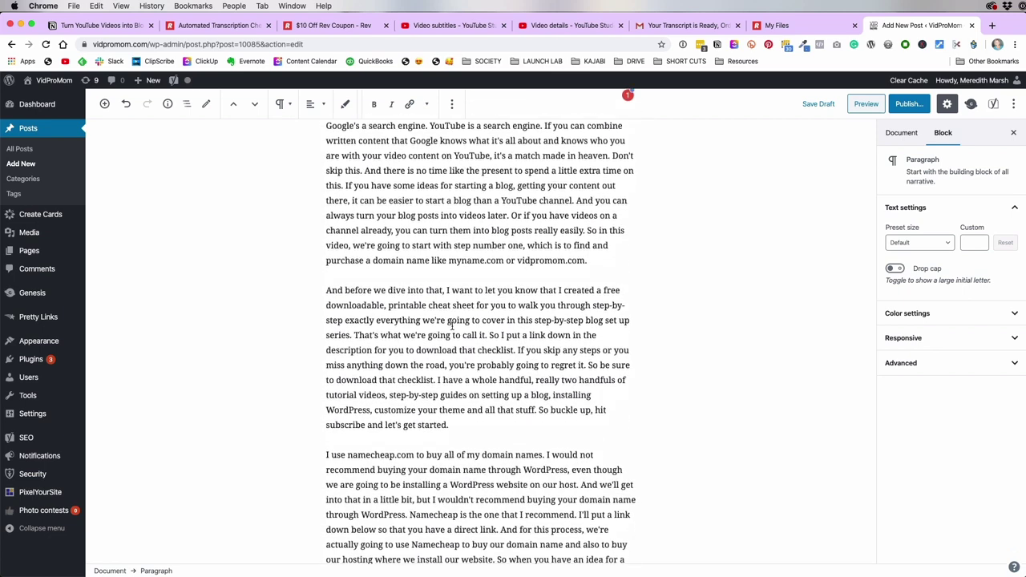
drag(347, 395, 415, 392)
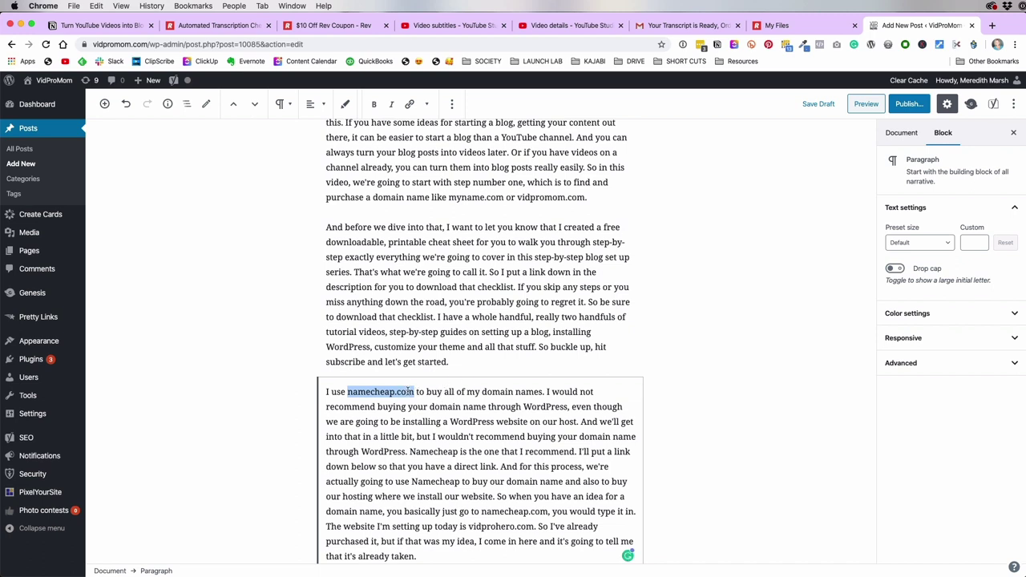
click(410, 105)
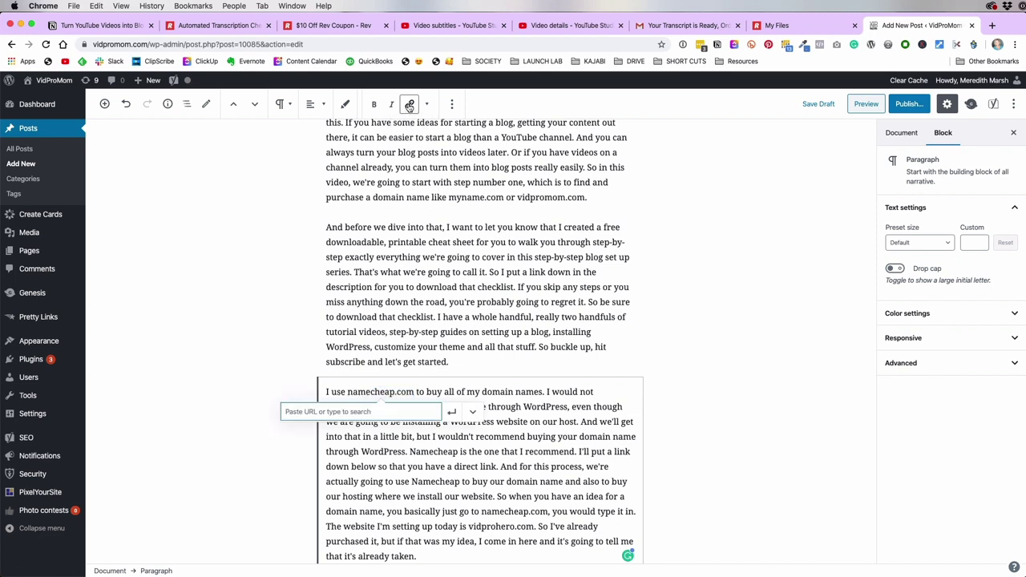
key(super+v)
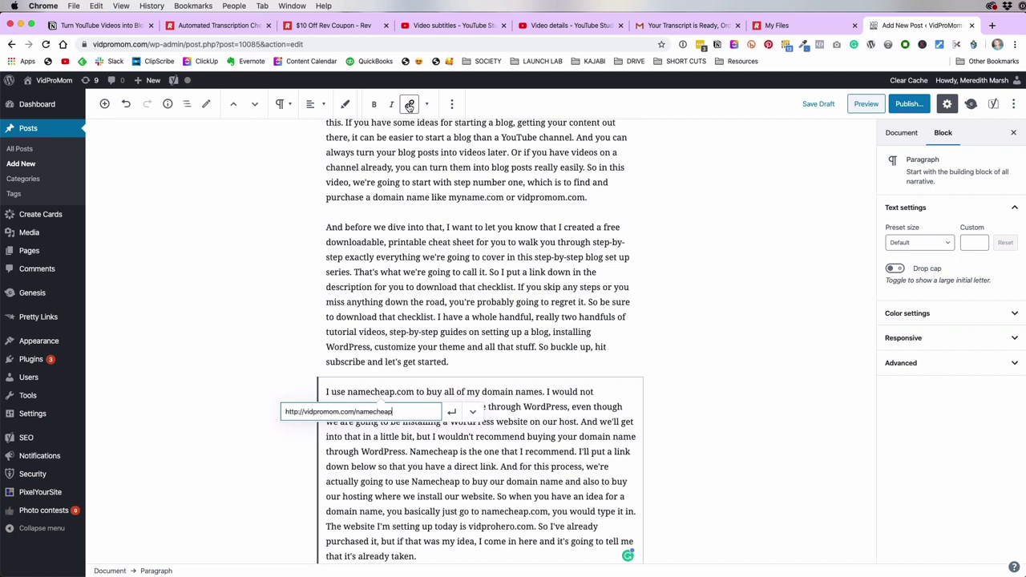
click(474, 412)
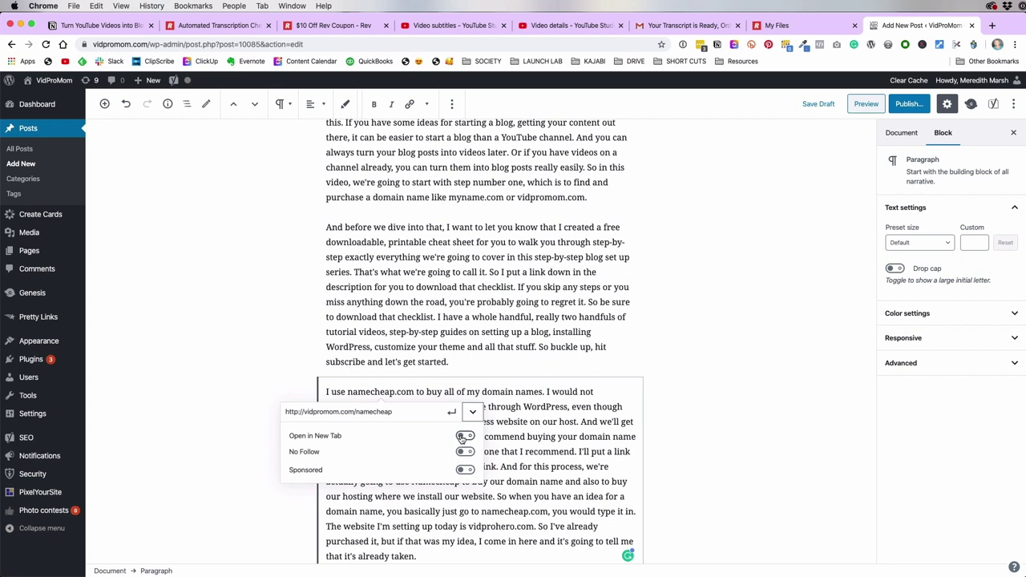
click(462, 438)
click(462, 474)
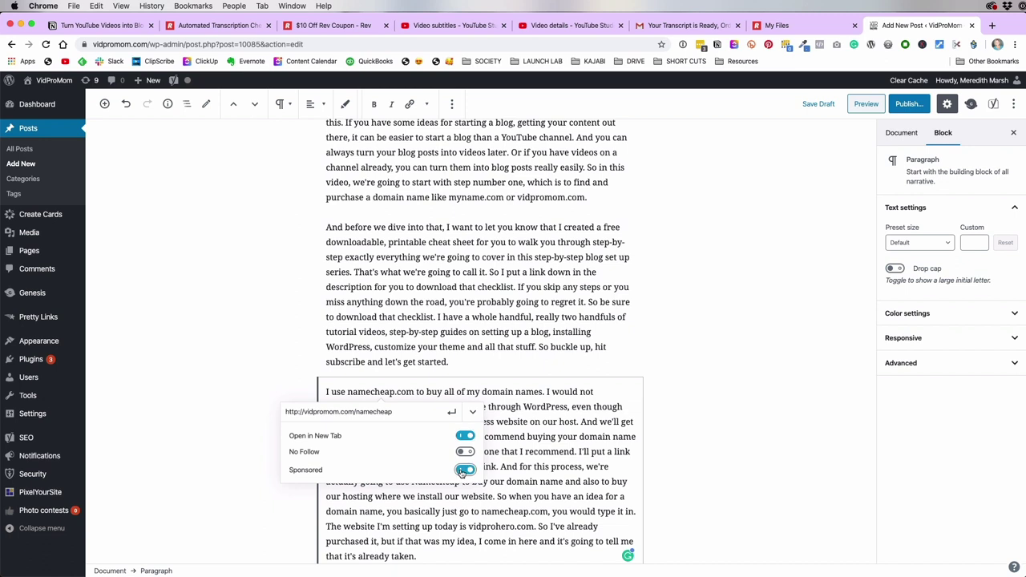
click(452, 414)
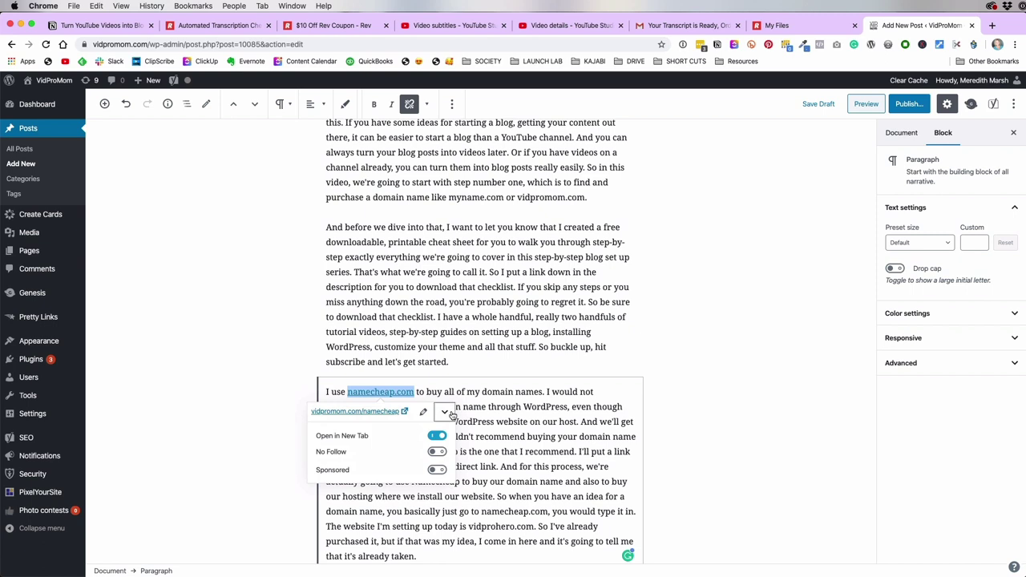
click(446, 412)
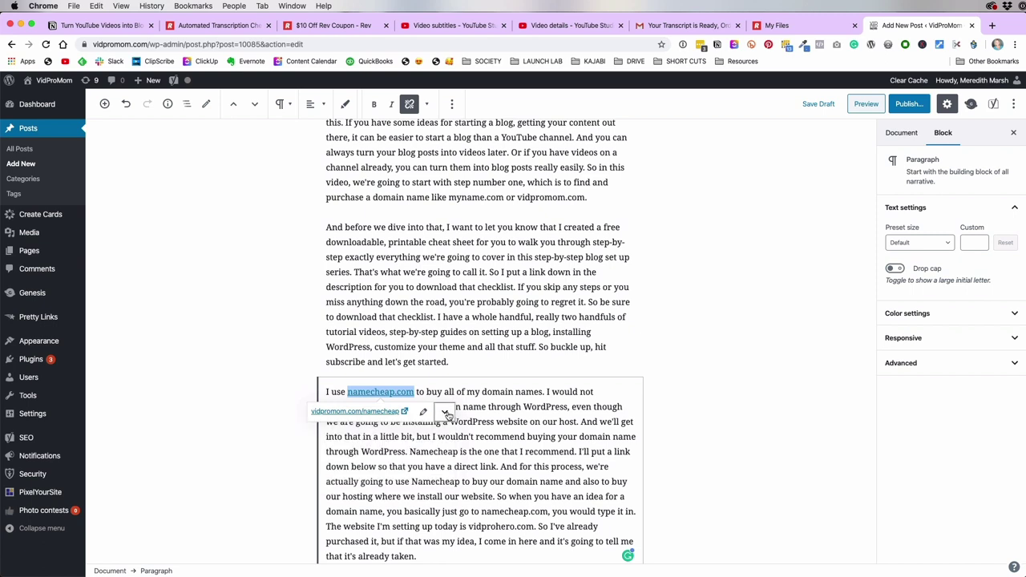
Enable Sponsored for the first "namecheap.com" link, then recheck and close its link settings
click(446, 412)
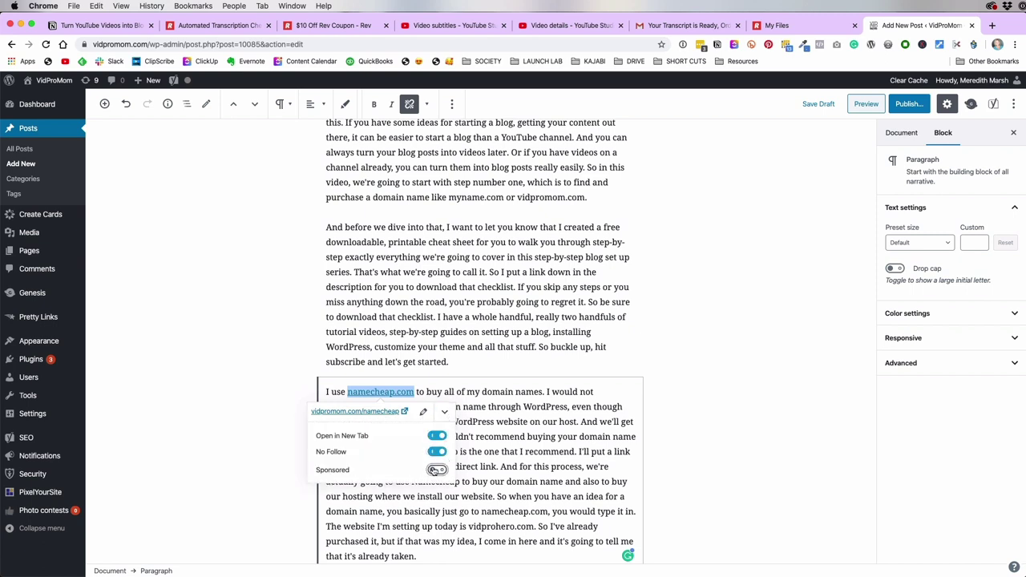
click(434, 470)
click(446, 412)
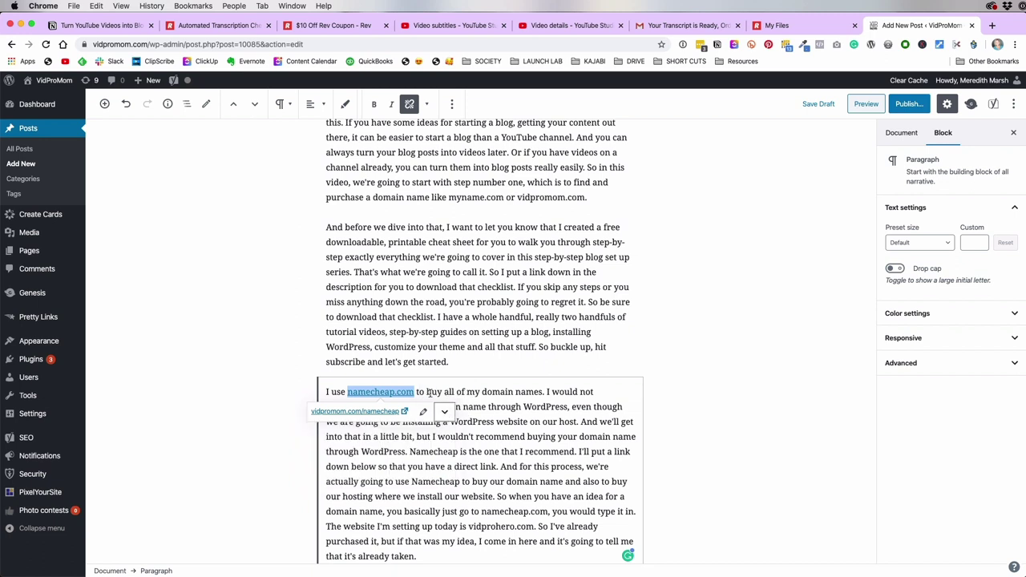
click(429, 392)
click(374, 392)
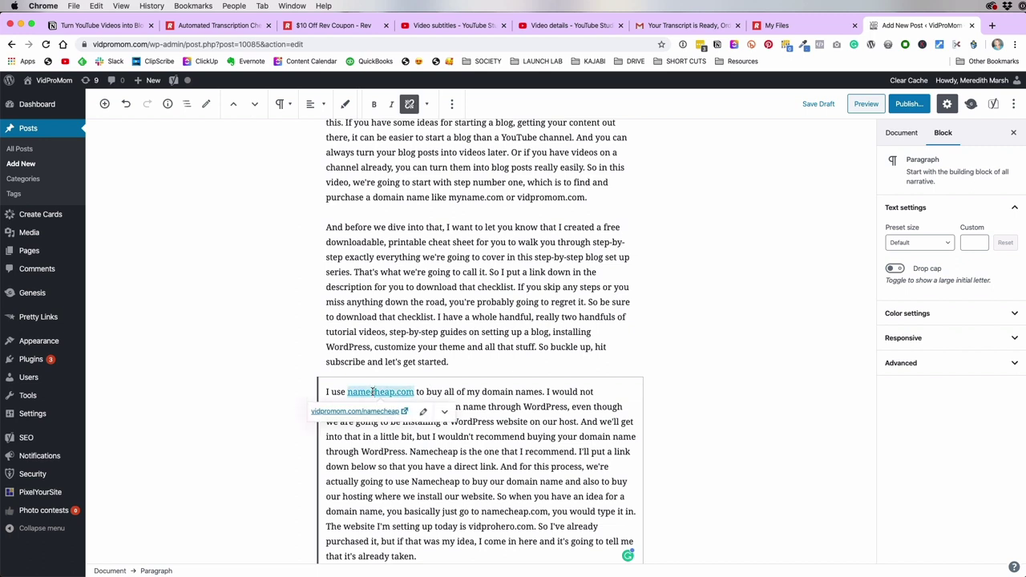
click(445, 412)
click(467, 392)
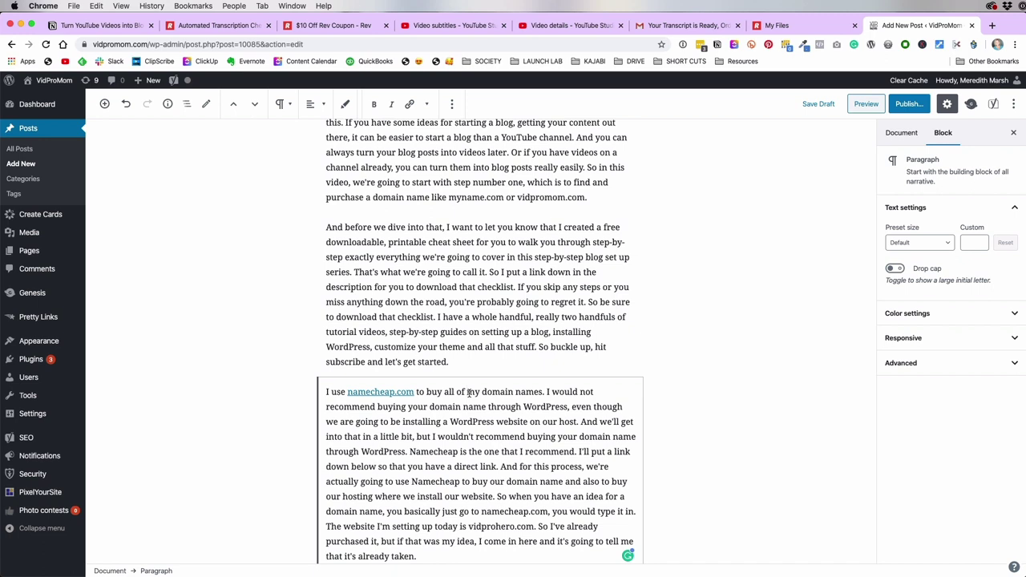
double_click(440, 482)
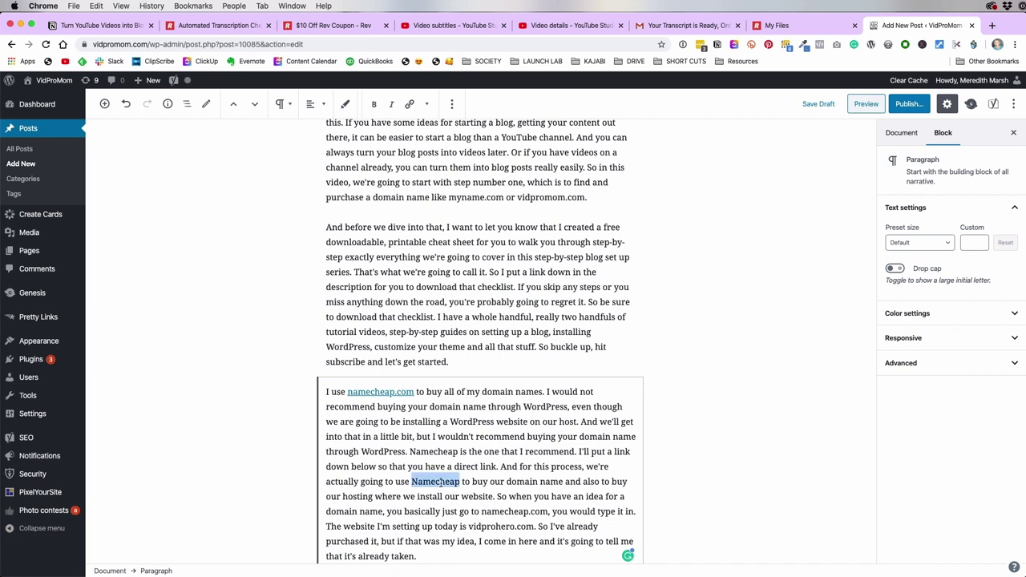
click(409, 104)
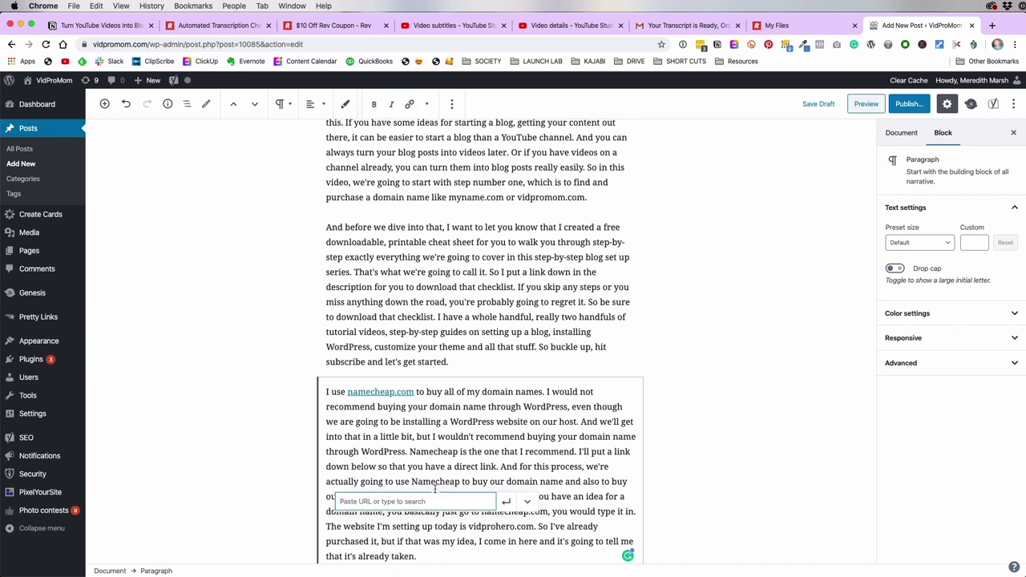
text(http://vidpromom.com/namecheap)
click(527, 501)
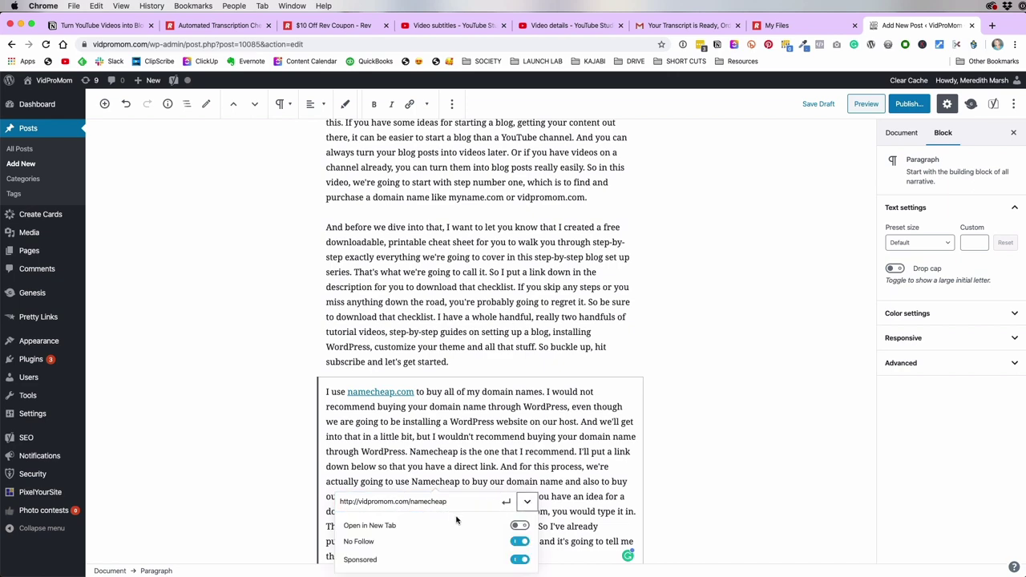
click(519, 527)
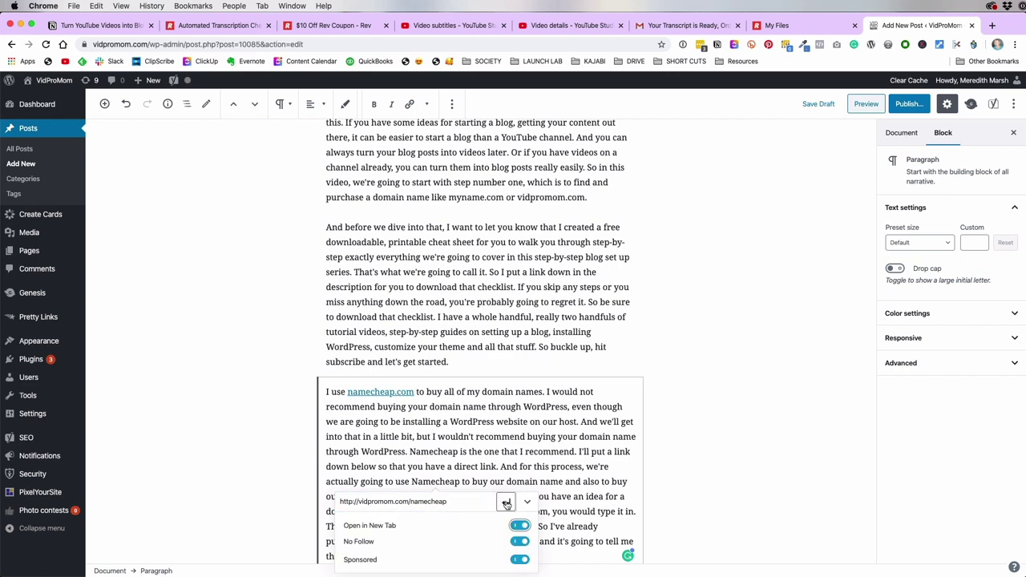
click(506, 501)
click(516, 481)
scroll(518, 479, down, 5)
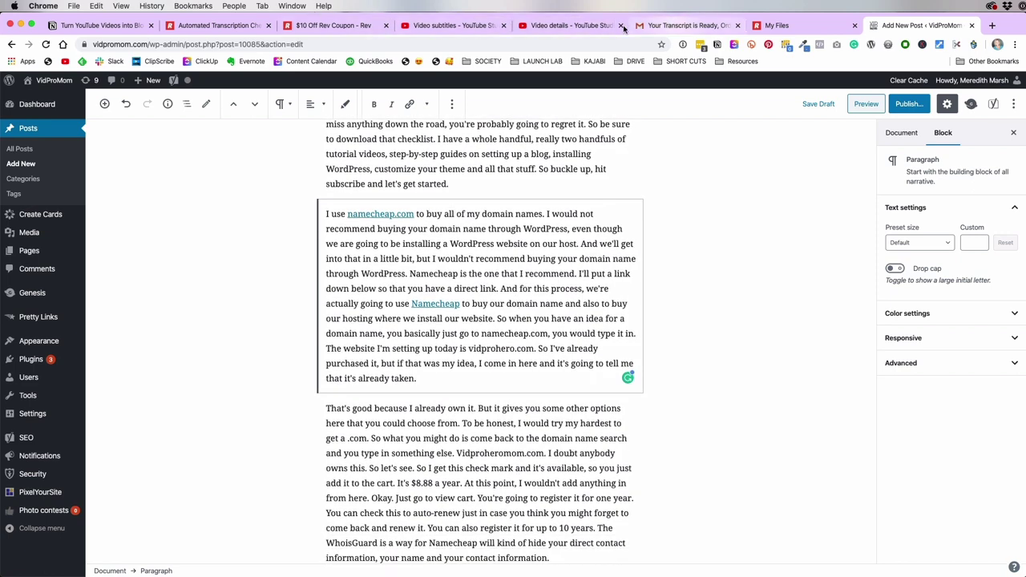
click(573, 26)
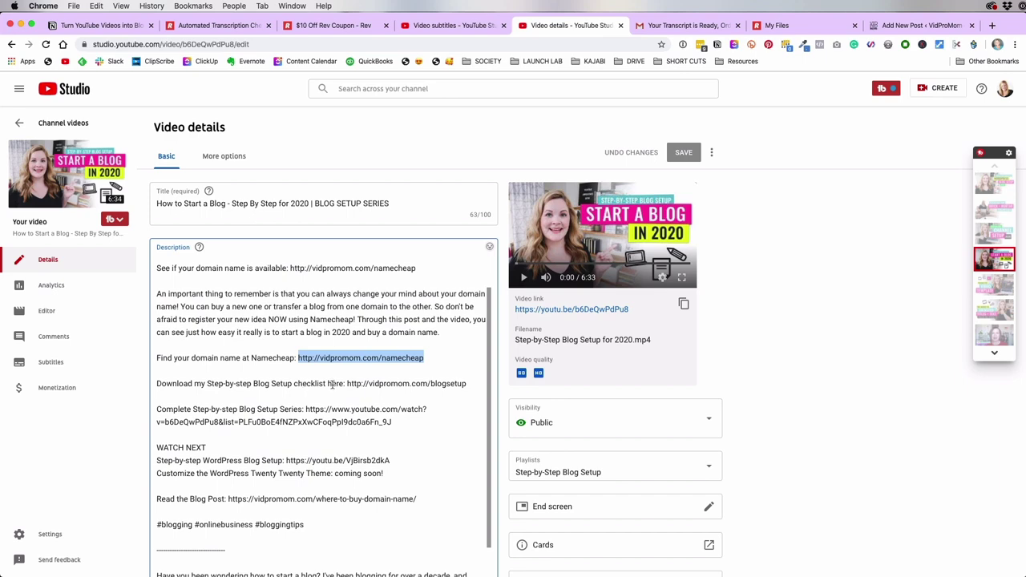
drag(347, 384, 467, 385)
key(super+c)
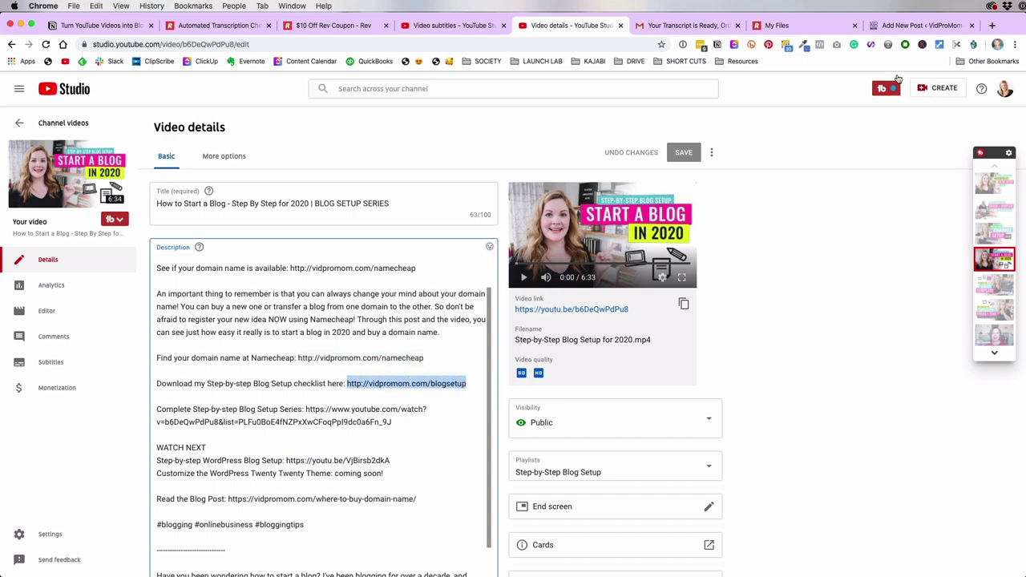
click(913, 25)
Search the draft for "check" and add "here" after "So be sure to download that checklist"
scroll(545, 393, down, 1)
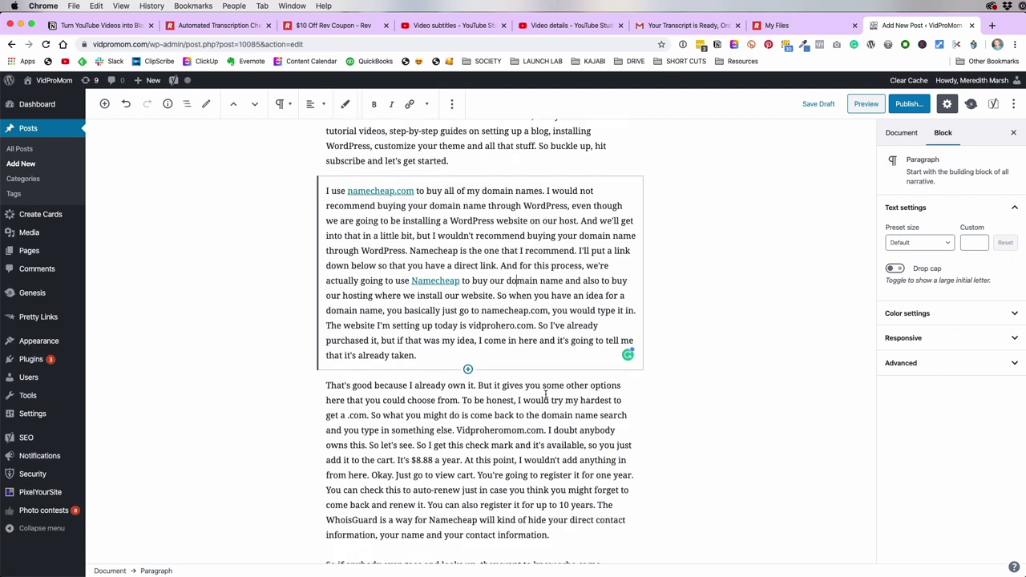
key(super+f)
text(check)
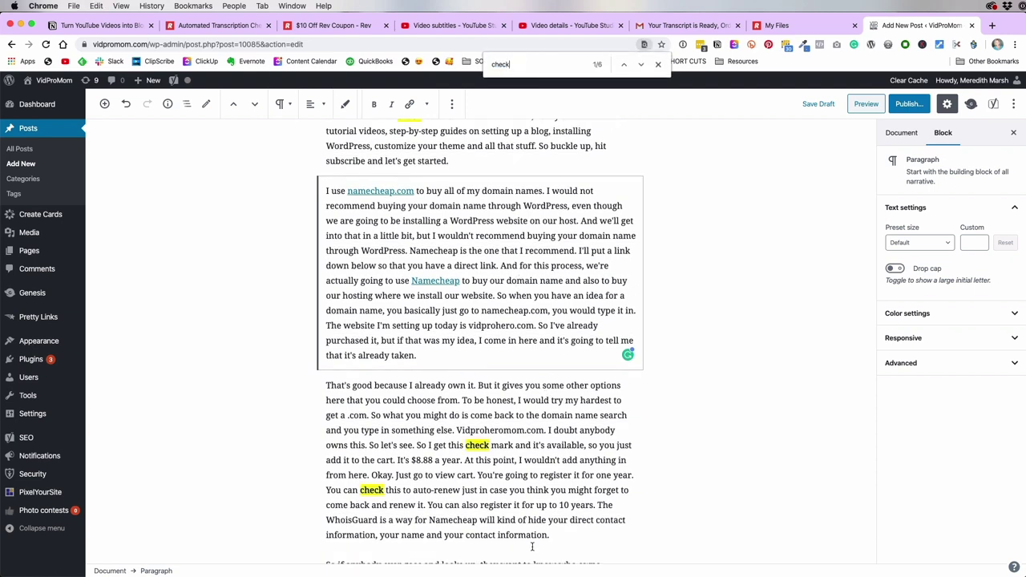
scroll(533, 548, up, 3)
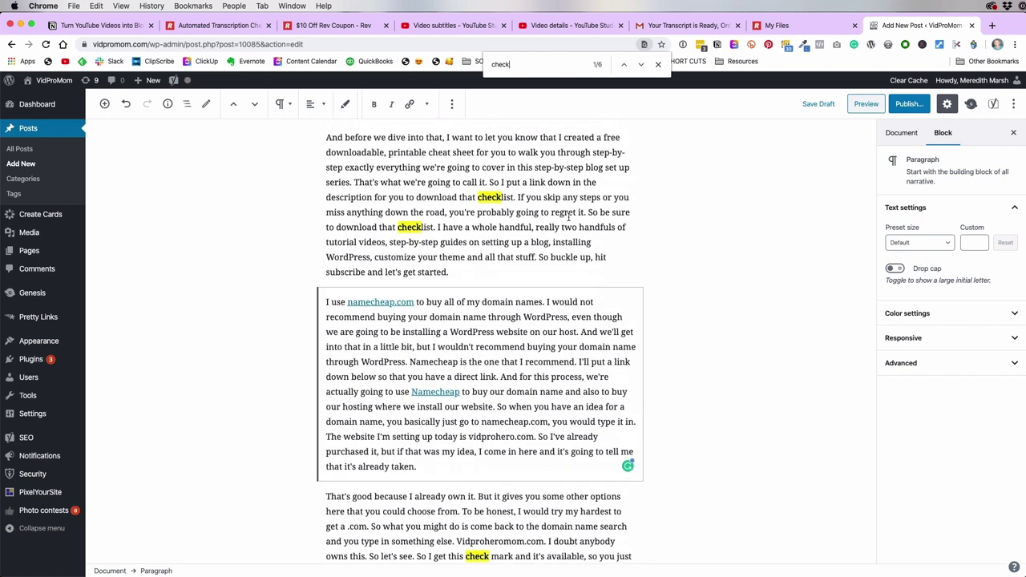
click(570, 213)
drag(588, 212, 424, 228)
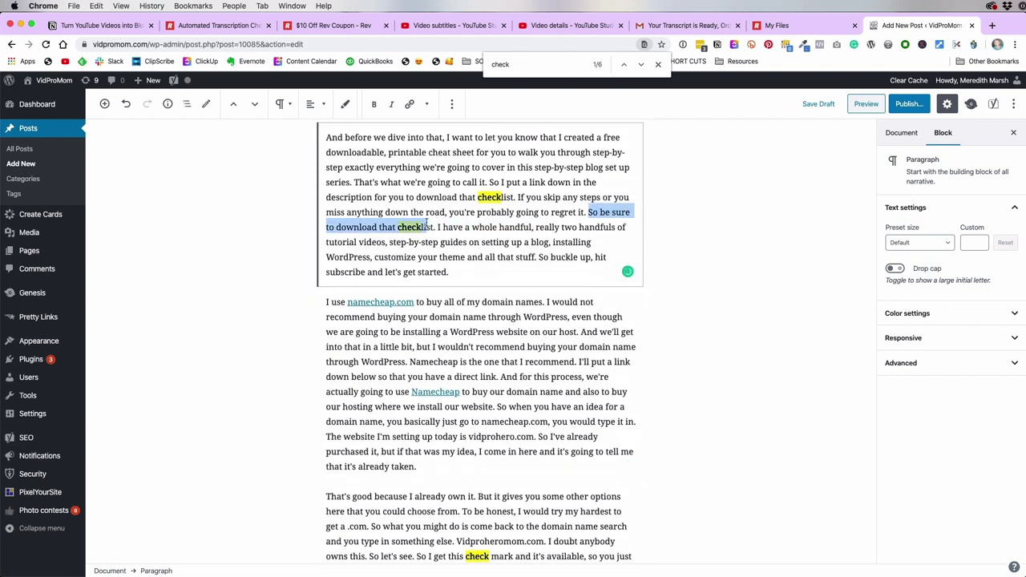
click(381, 227)
click(432, 227)
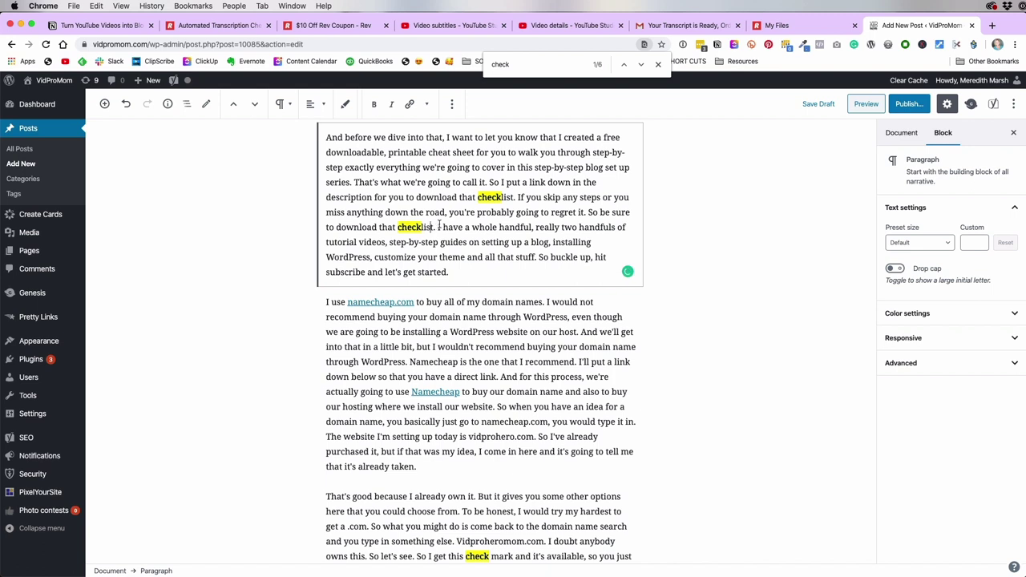
text(here)
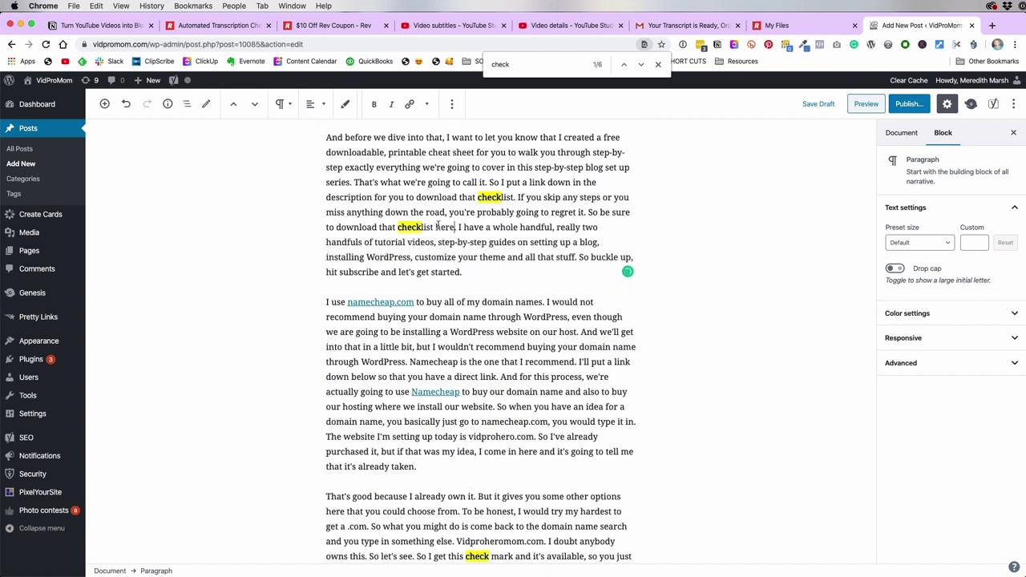
double_click(439, 227)
click(409, 104)
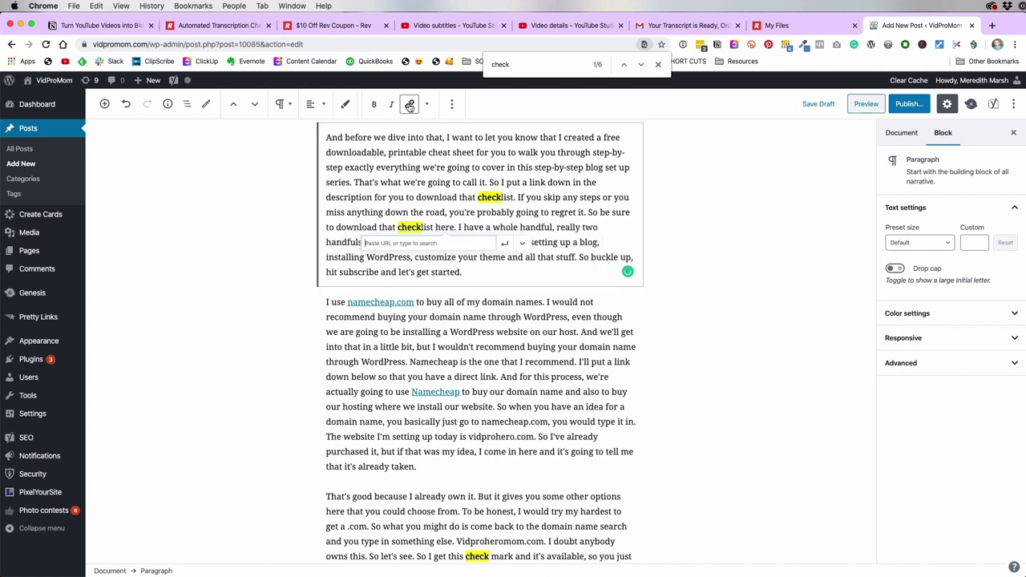
key(super+v)
click(536, 247)
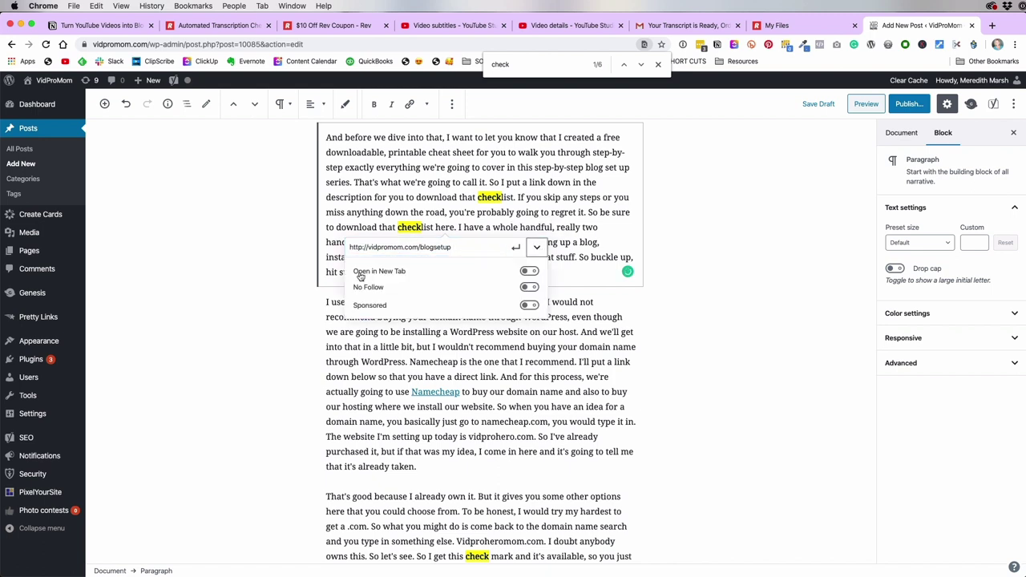
click(529, 272)
click(517, 248)
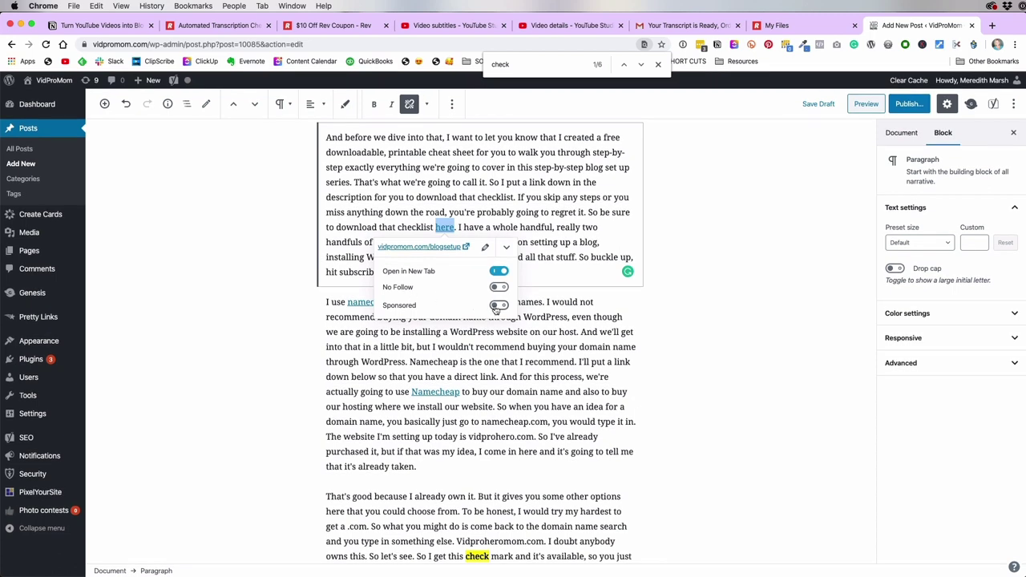
click(473, 224)
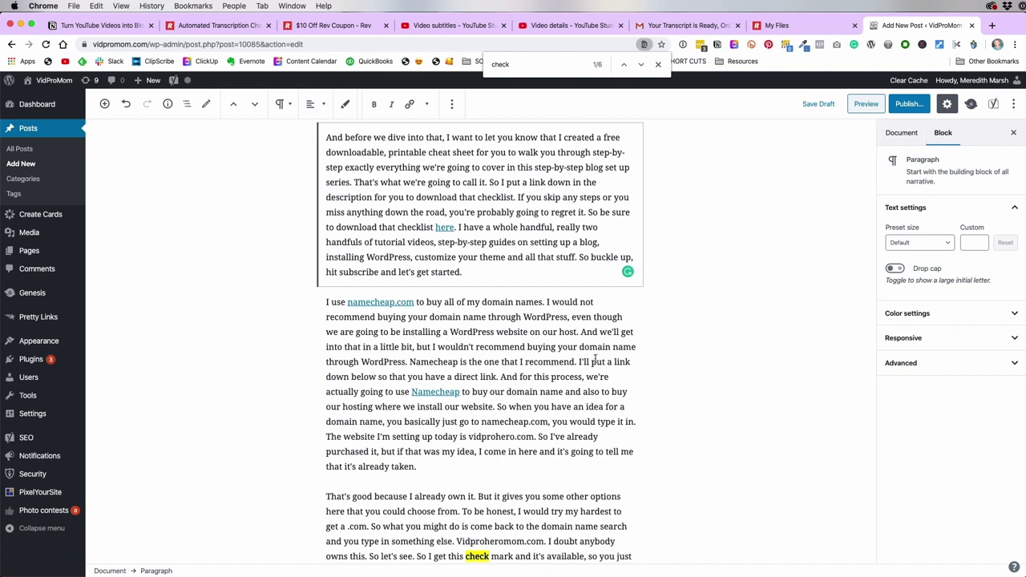
click(663, 65)
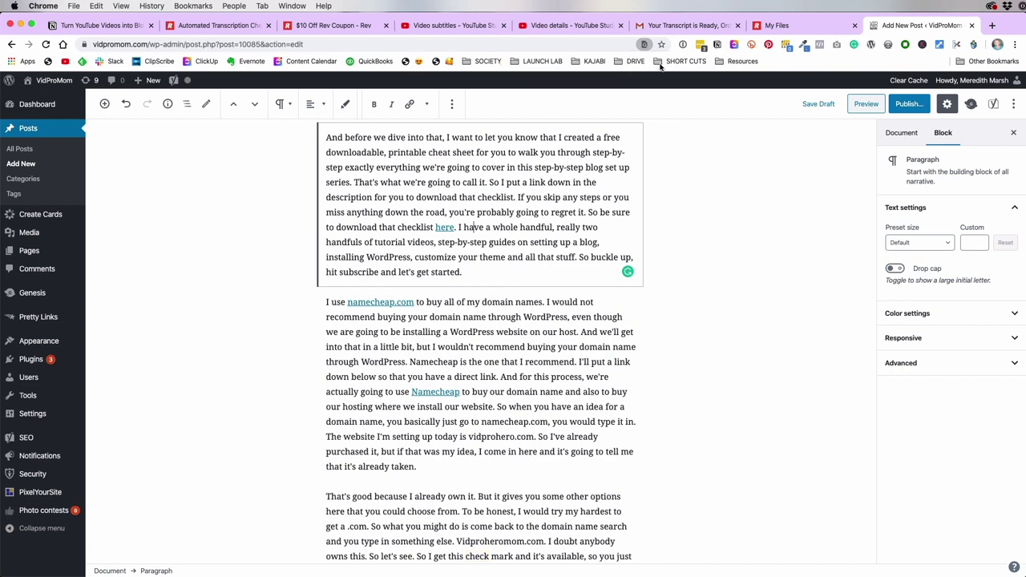
Return to the video's details in YouTube Studio and open its public YouTube page from the video link
click(565, 26)
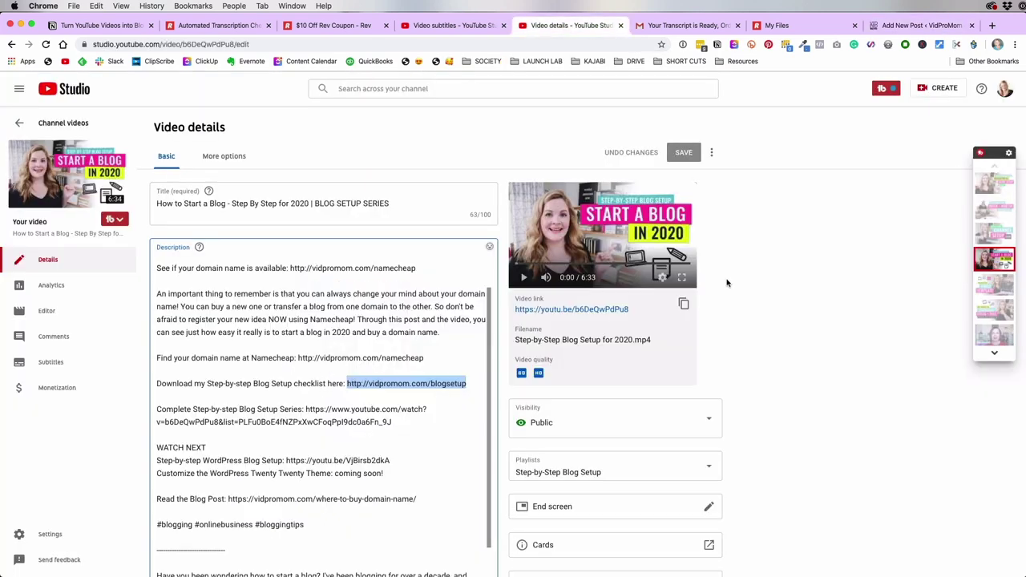
scroll(796, 282, down, 3)
scroll(797, 281, up, 3)
click(559, 312)
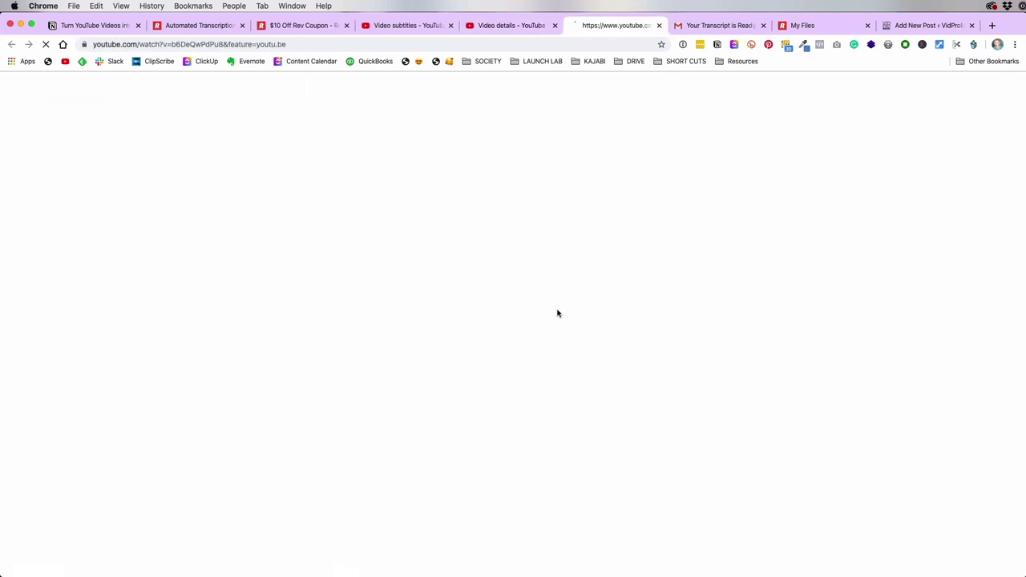
Copy the iframe embed code from the video's sharing options, keeping player controls shown, and close the embed dialog
scroll(612, 273, down, 3)
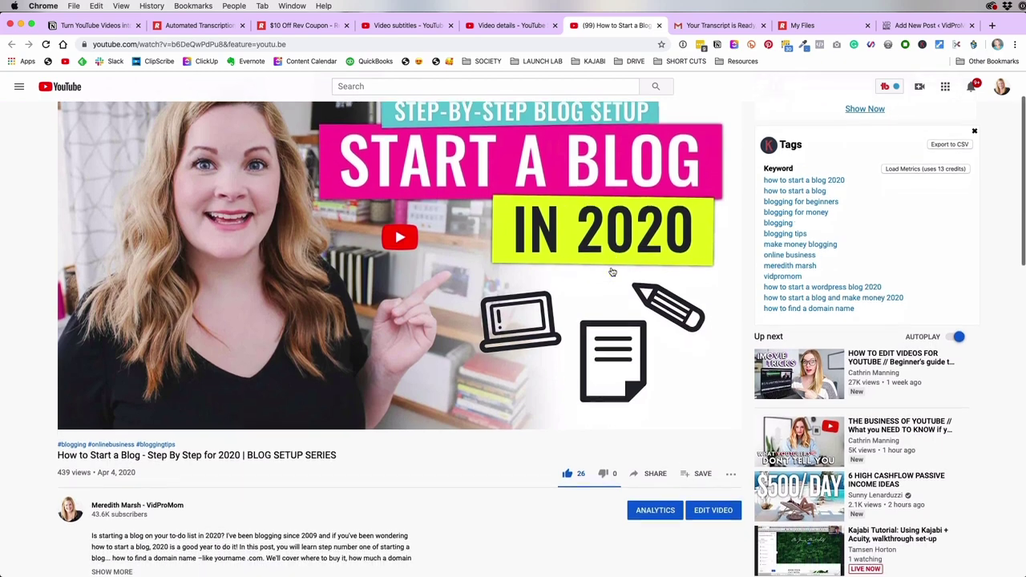
scroll(612, 273, down, 2)
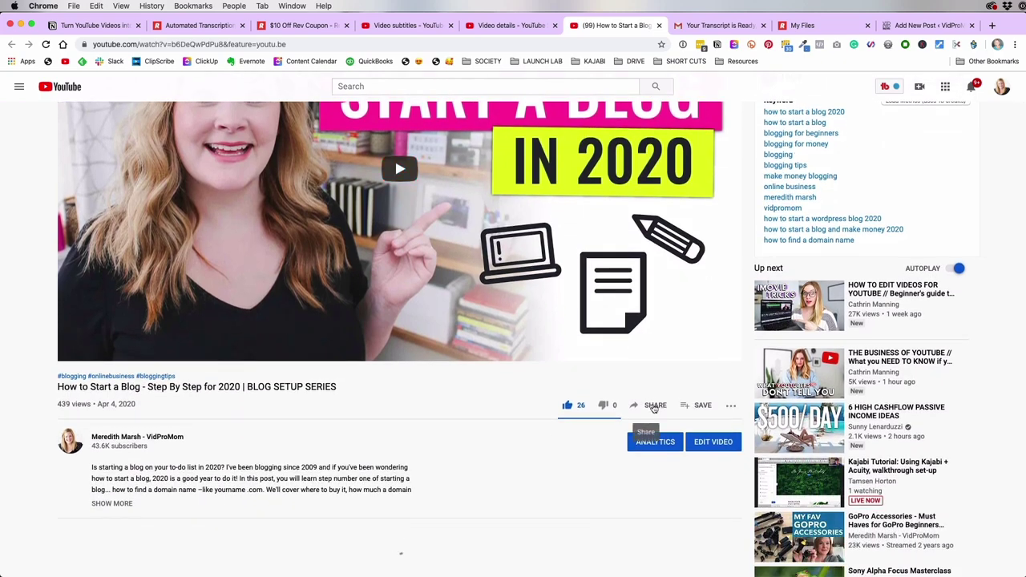
click(654, 406)
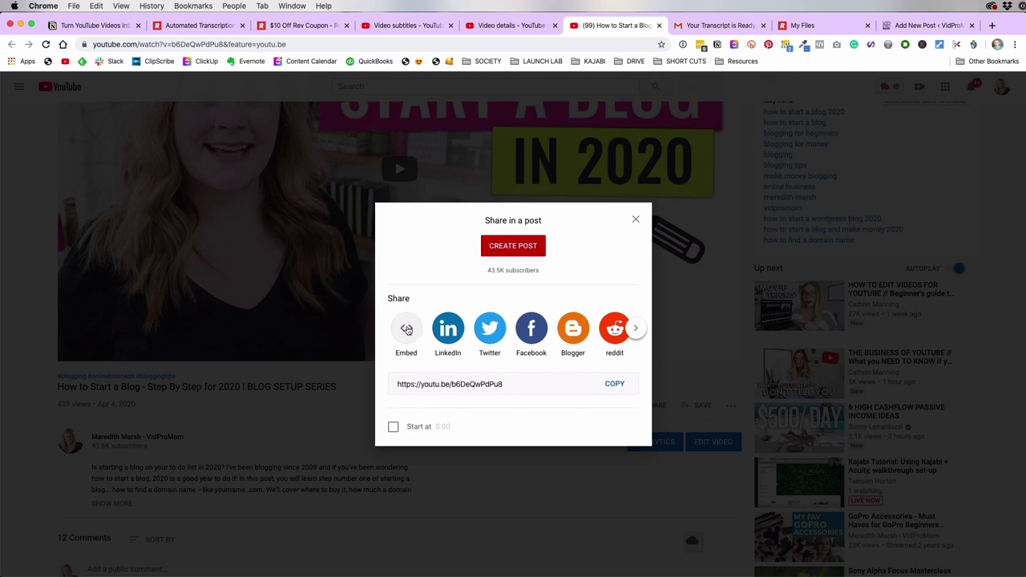
click(407, 330)
click(694, 255)
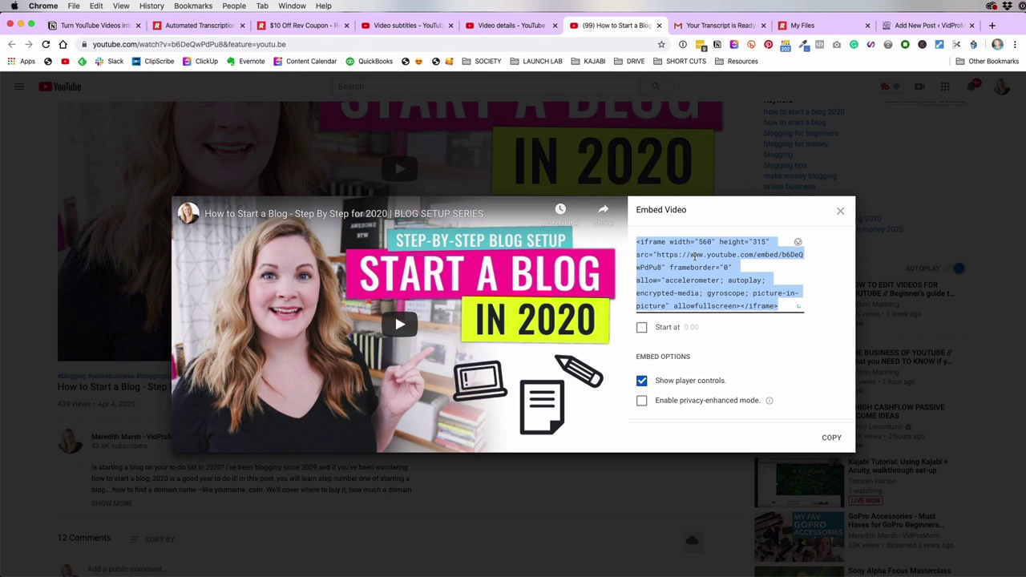
key(super+c)
click(831, 437)
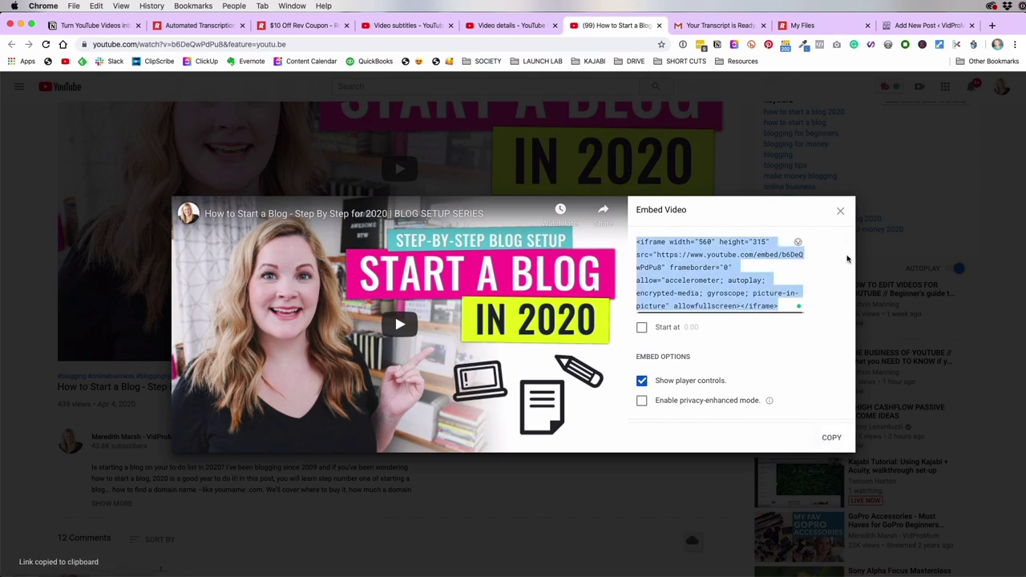
click(840, 211)
In the WordPress draft, add a Custom HTML block between the introduction and "Have you ever wondered", and paste the iframe embed code
click(918, 27)
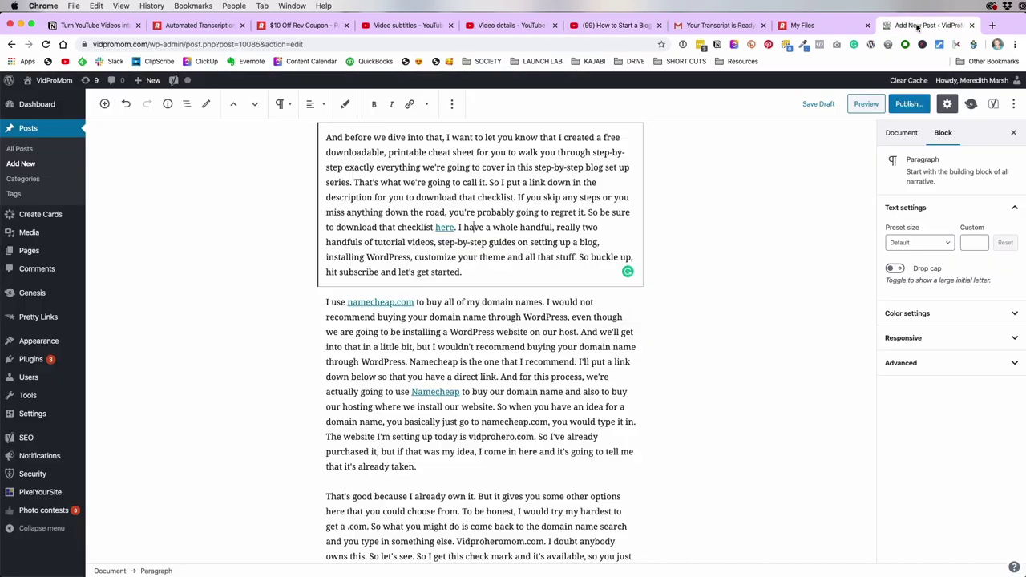
scroll(481, 295, up, 15)
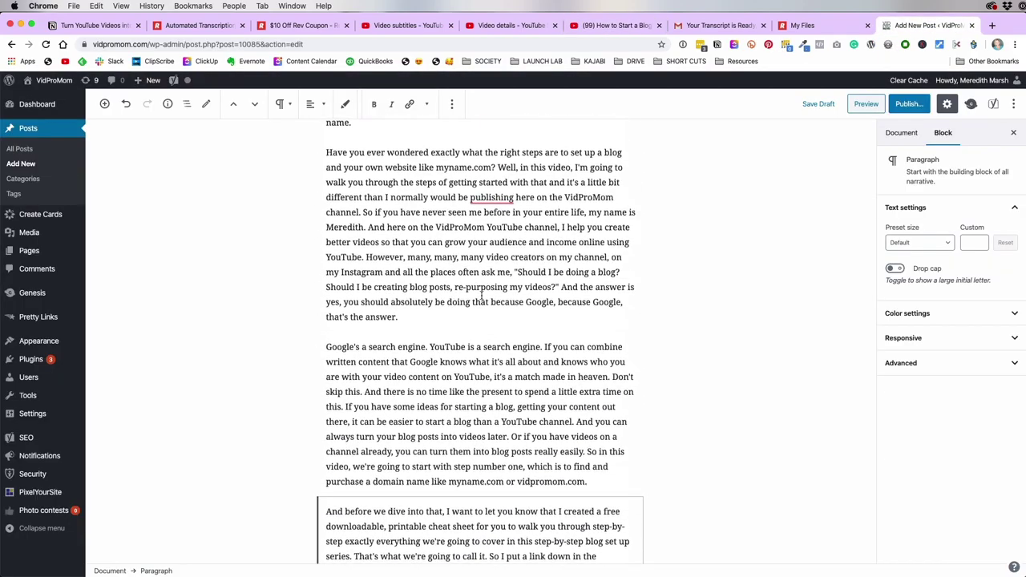
scroll(481, 295, down, 1)
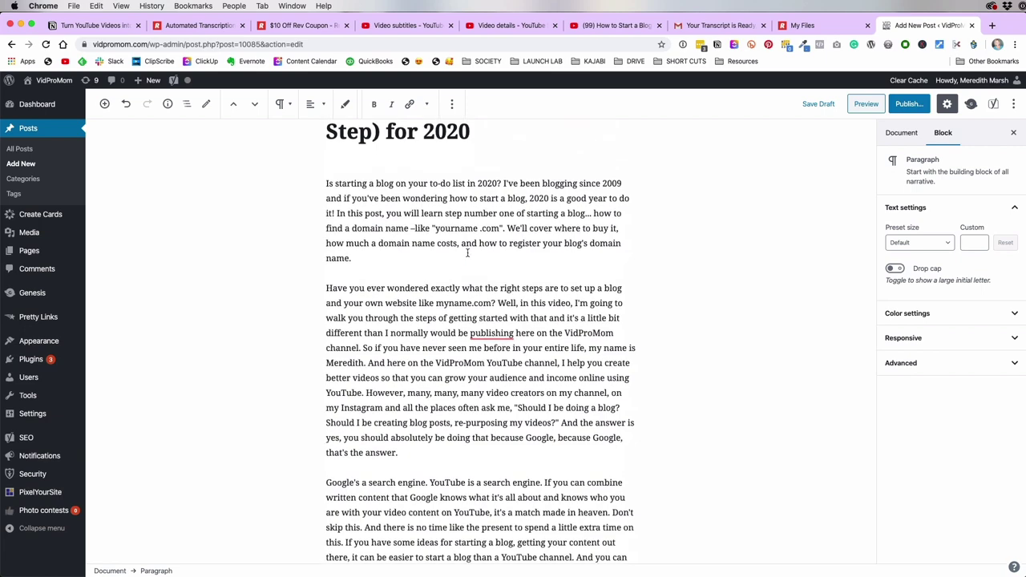
click(468, 273)
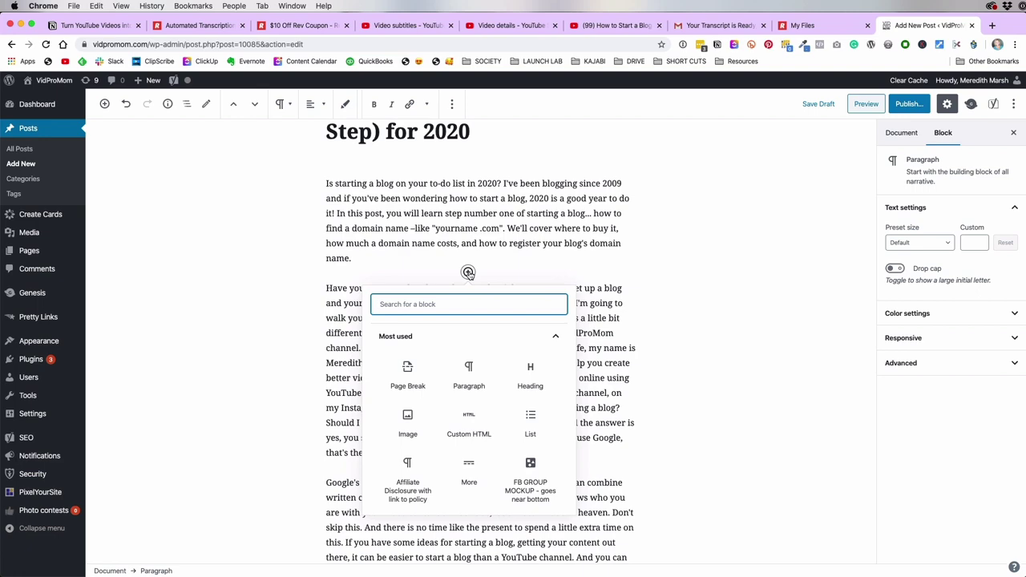
click(469, 418)
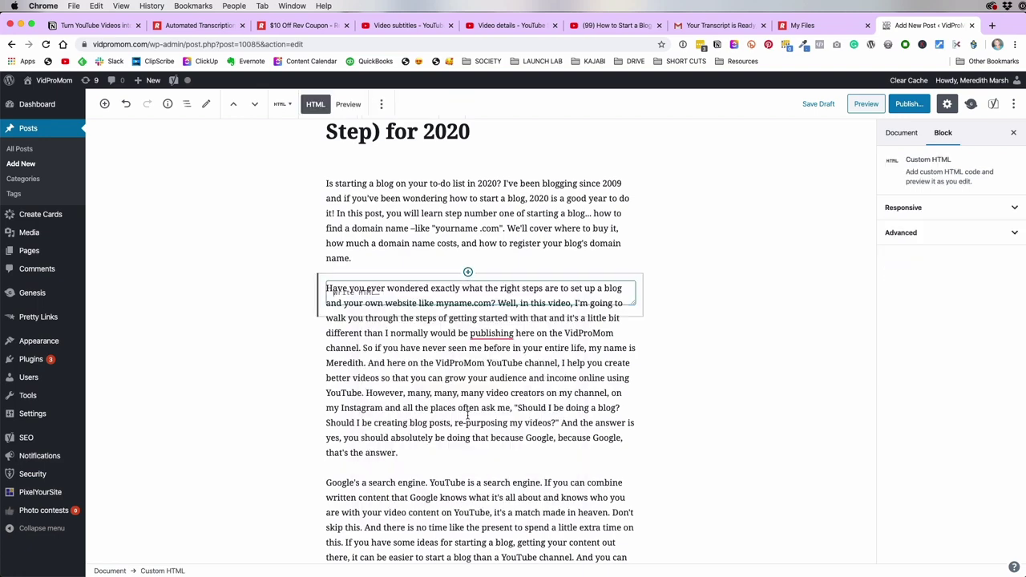
key(super+v)
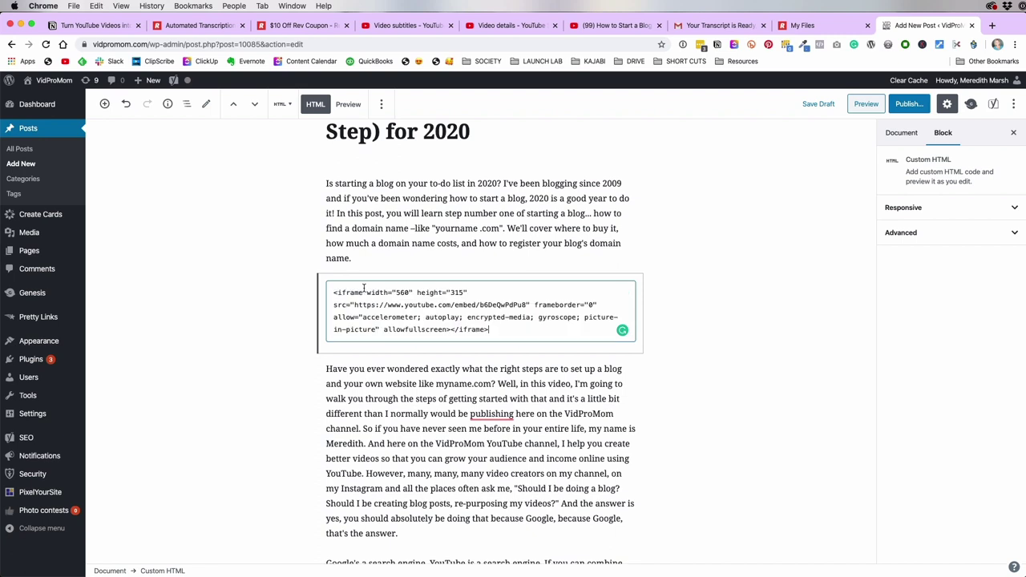
Save the draft and open the post preview, checking the embedded video and the text below it
click(754, 316)
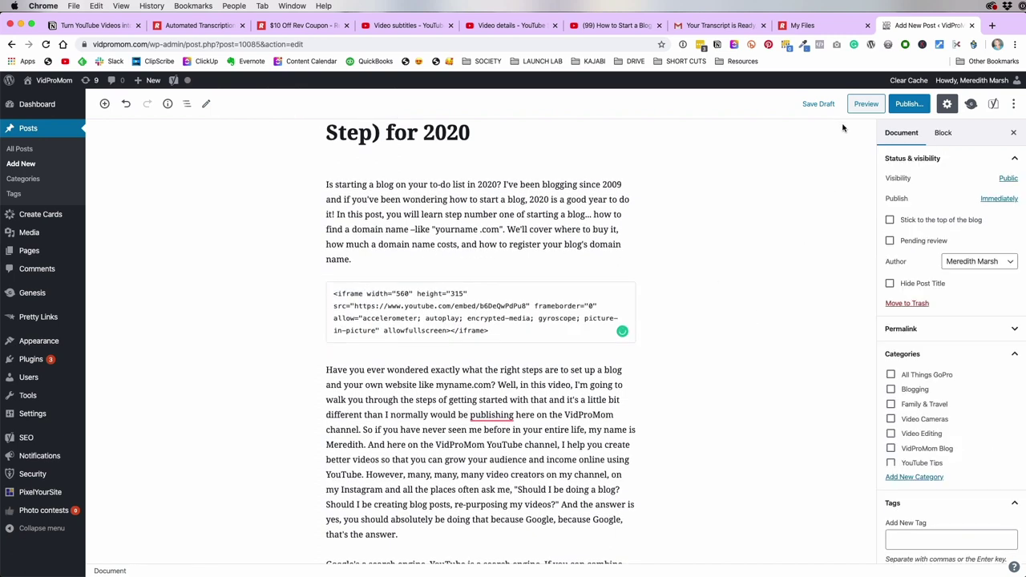
click(817, 107)
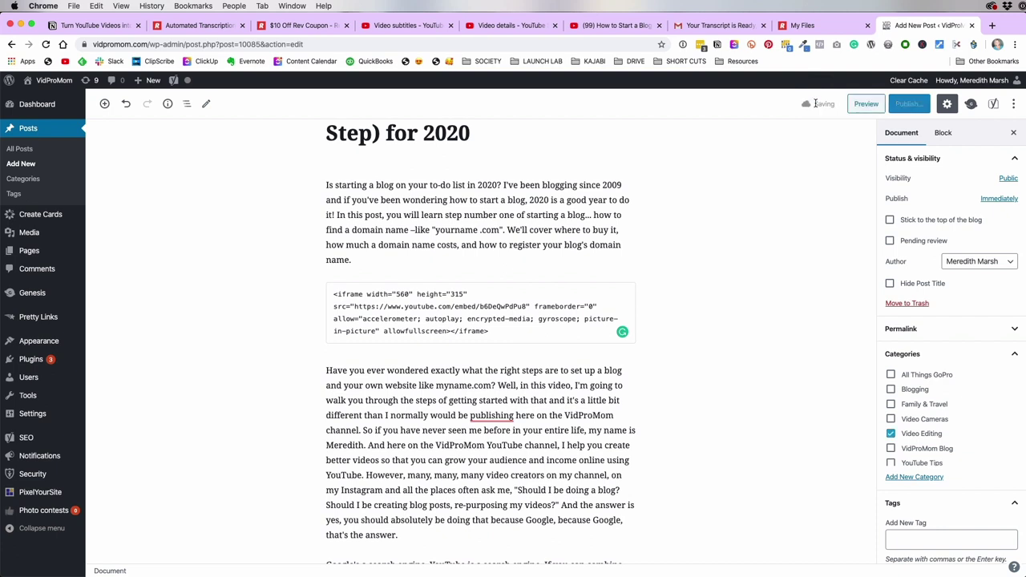
click(864, 106)
click(914, 29)
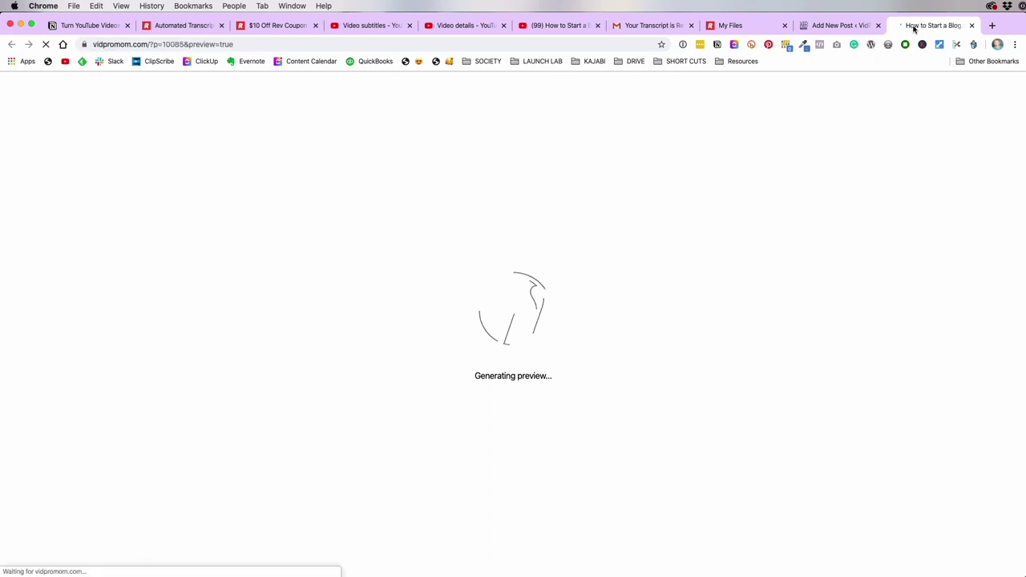
scroll(126, 338, down, 3)
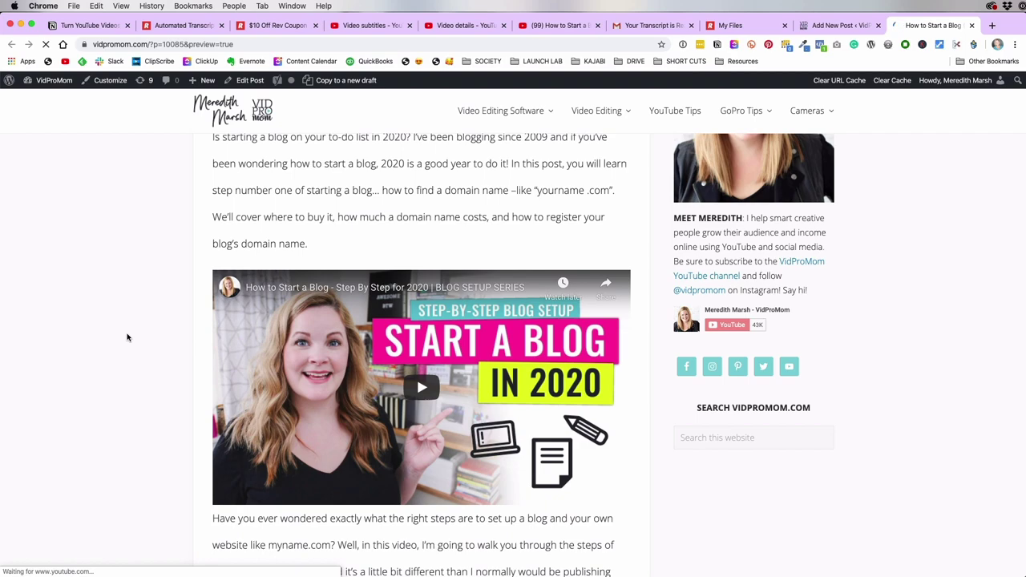
scroll(126, 337, down, 1)
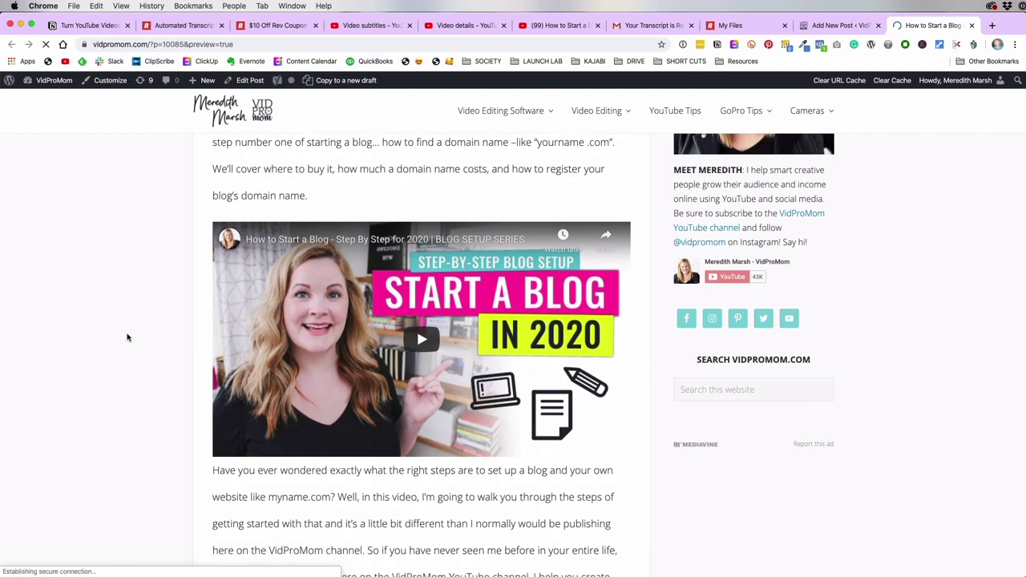
scroll(127, 338, down, 8)
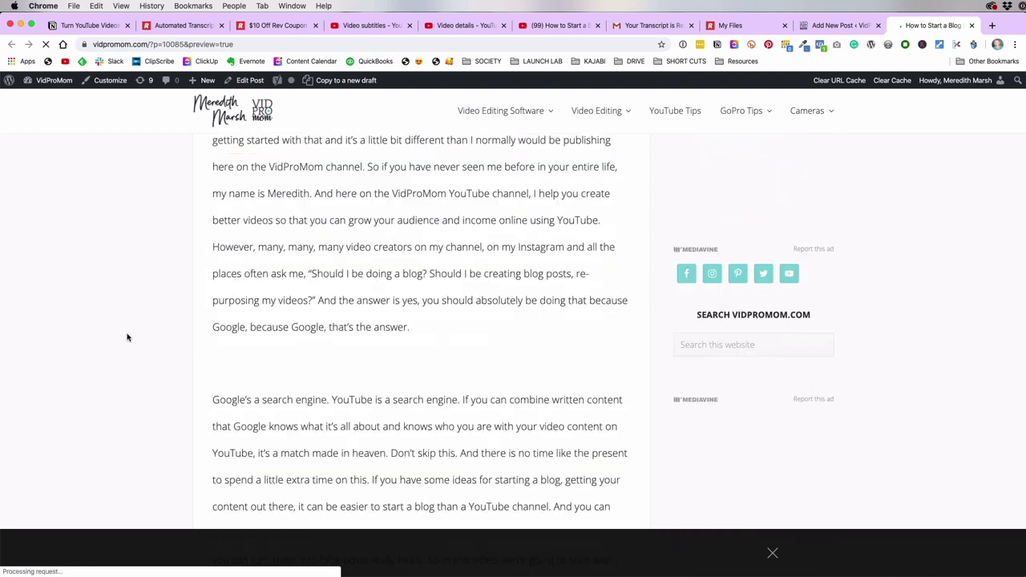
scroll(126, 337, down, 3)
scroll(127, 337, down, 4)
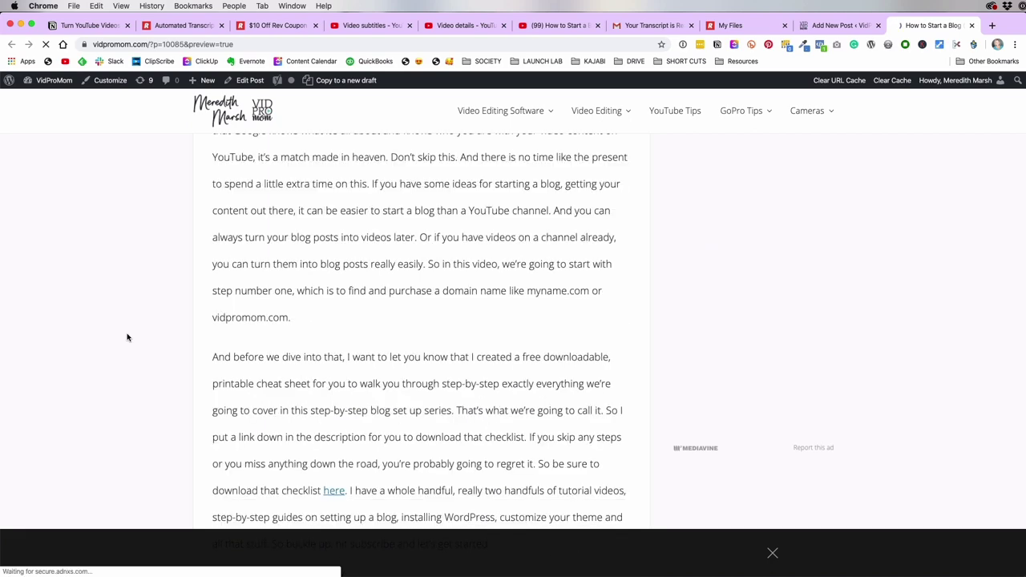
Back in the post editor, add an H2 heading "Where to Buy a Domain Name" above the "I use namecheap.com" paragraph
click(837, 25)
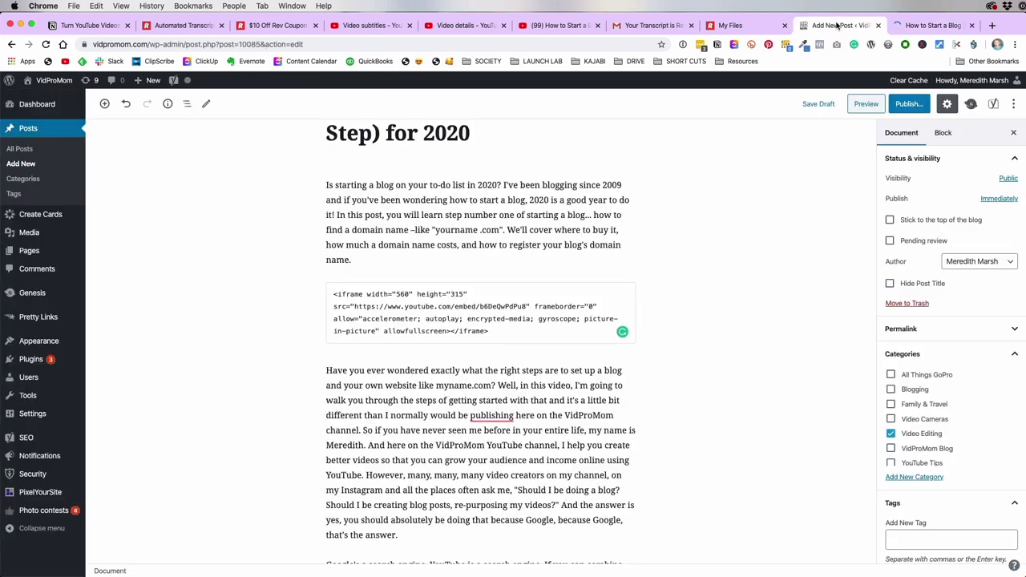
scroll(422, 391, down, 1)
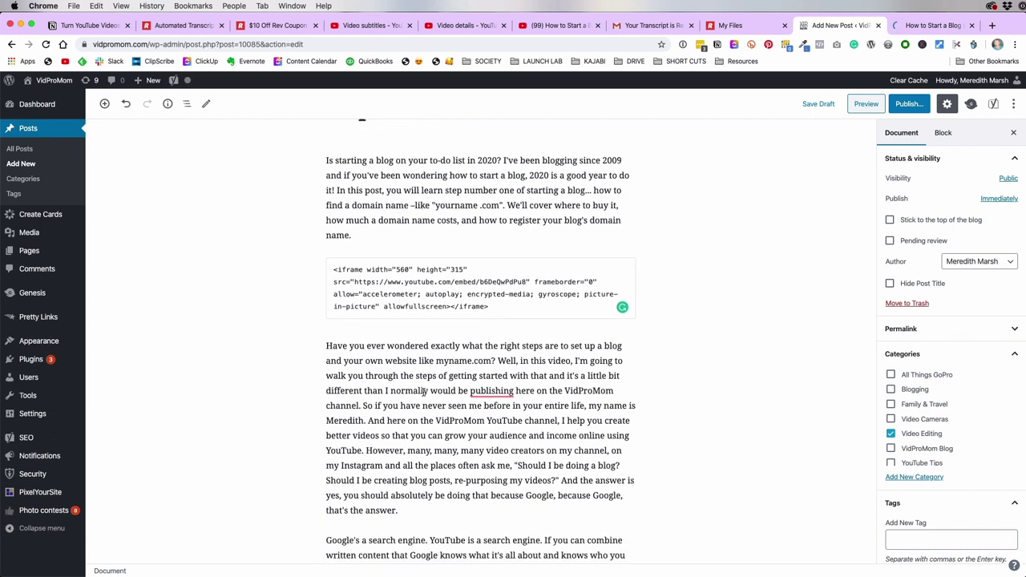
scroll(423, 391, down, 2)
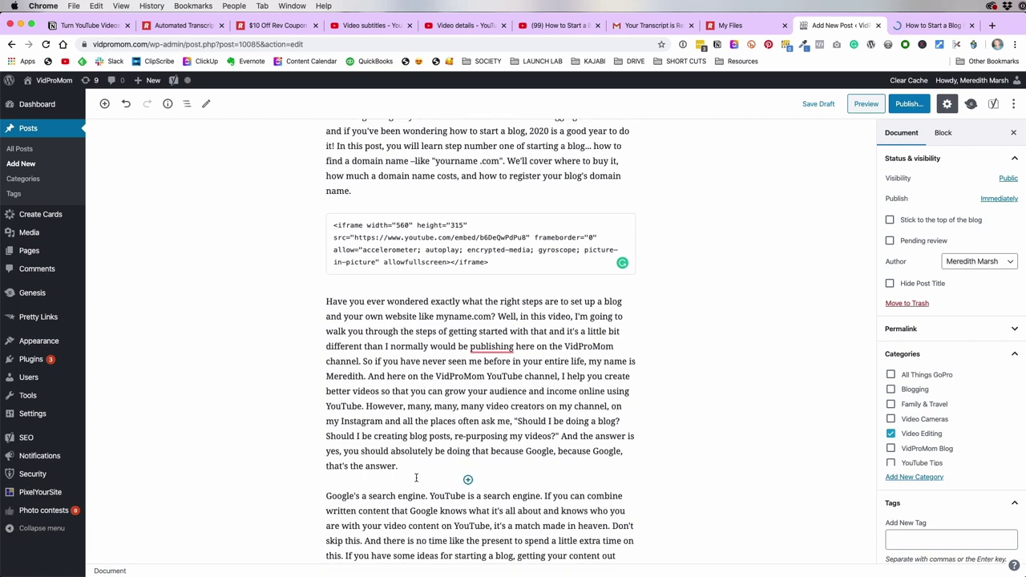
scroll(416, 479, down, 9)
scroll(416, 478, down, 1)
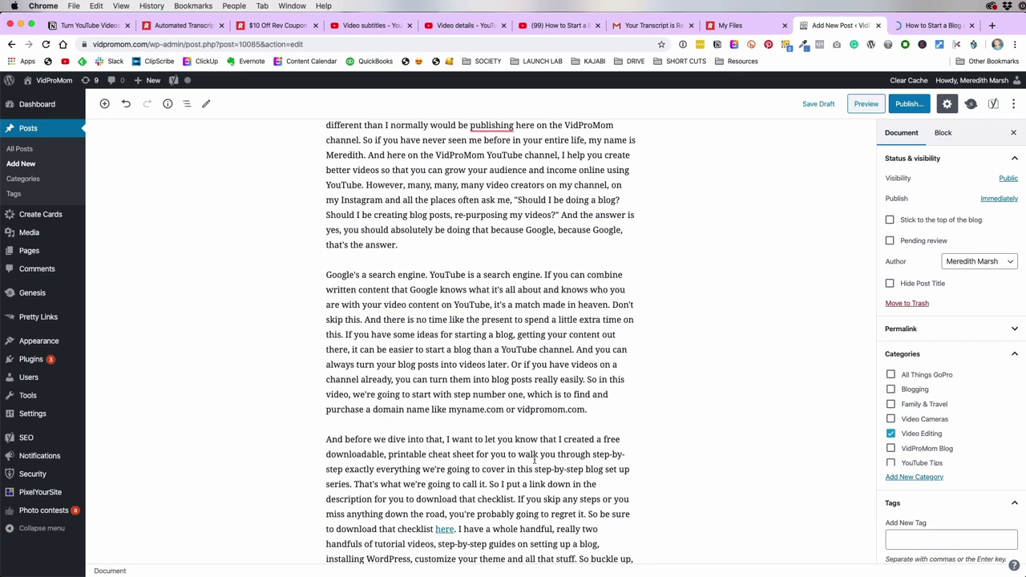
scroll(535, 460, down, 3)
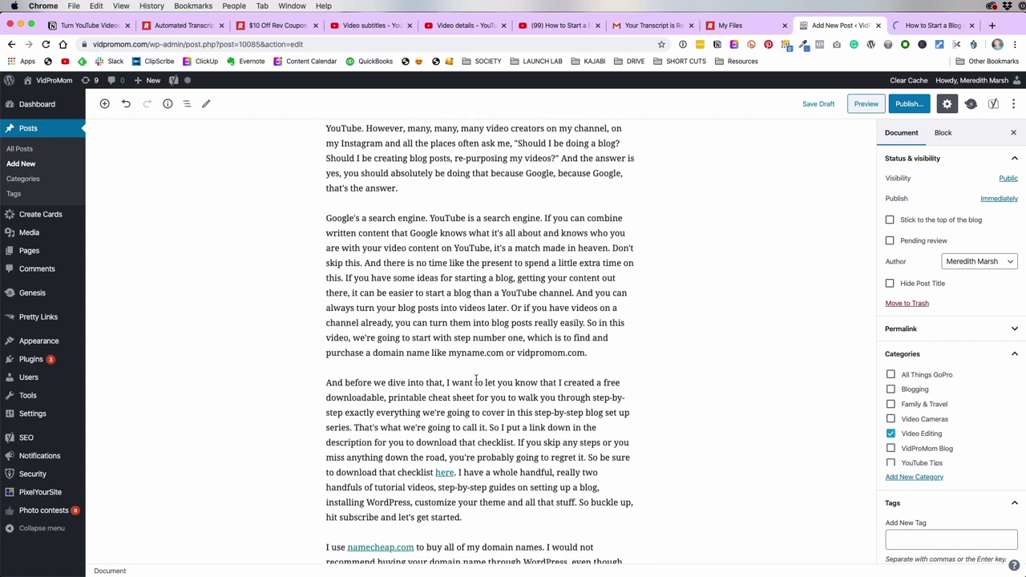
scroll(514, 457, down, 7)
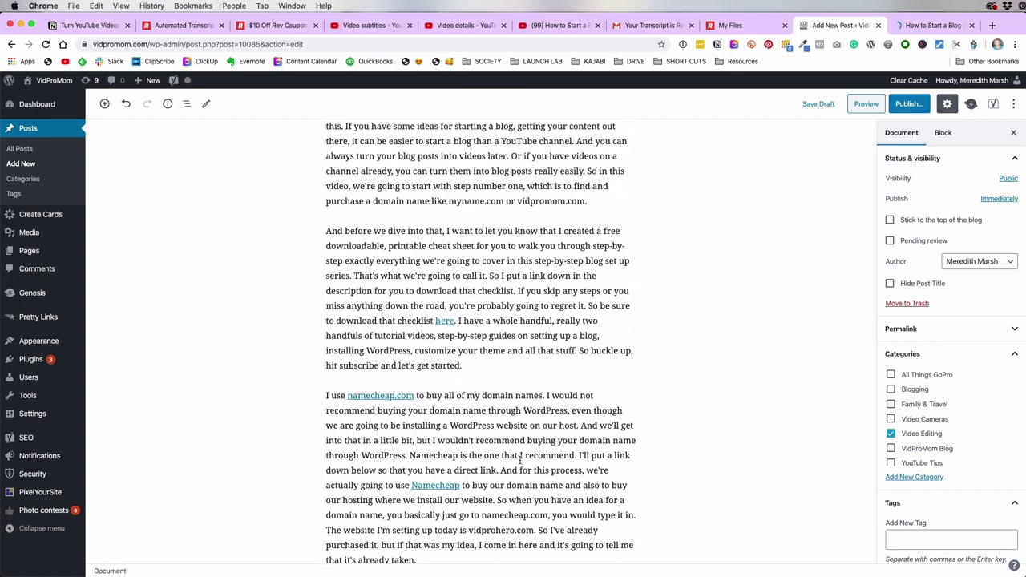
click(506, 408)
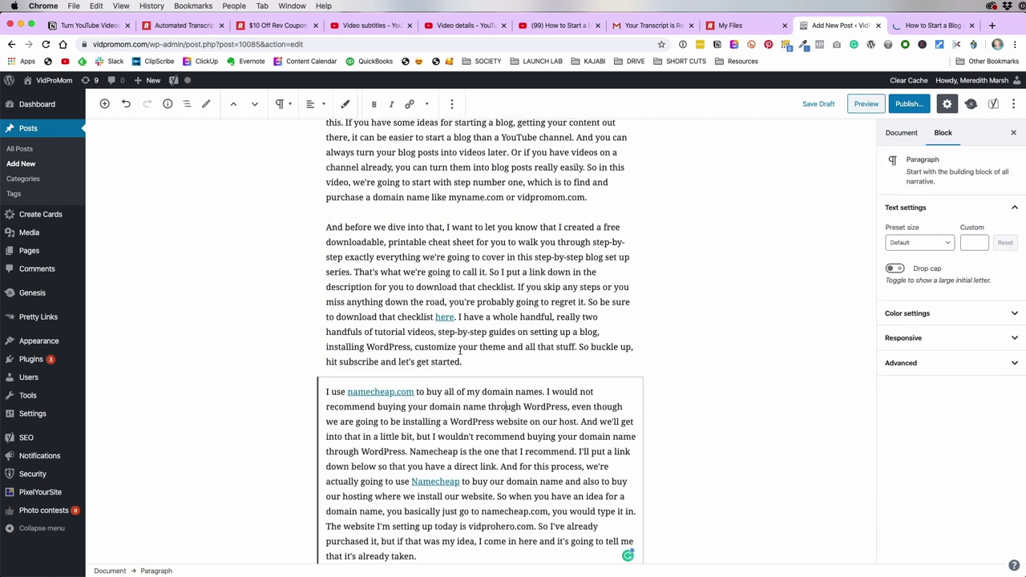
click(478, 326)
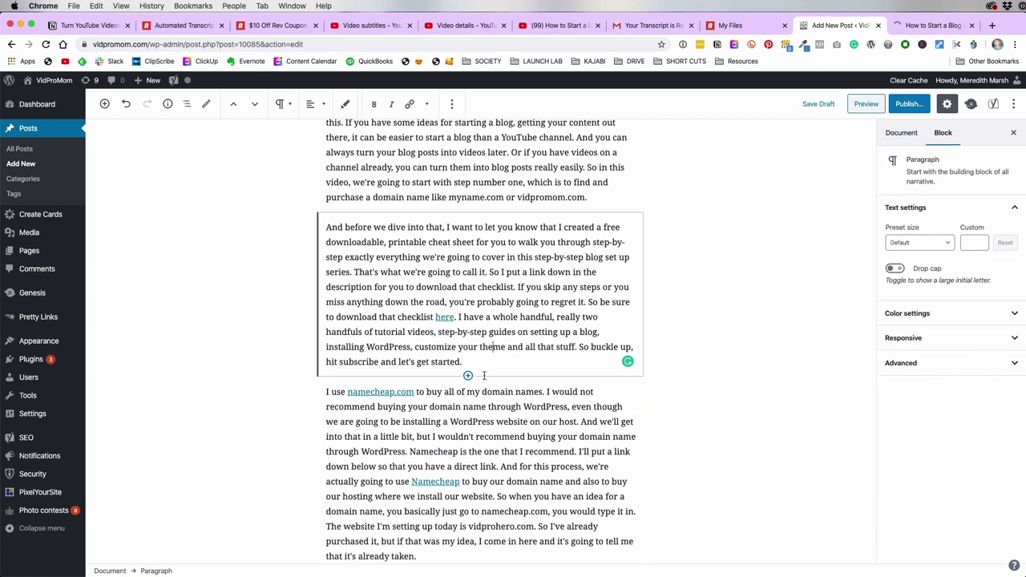
click(468, 376)
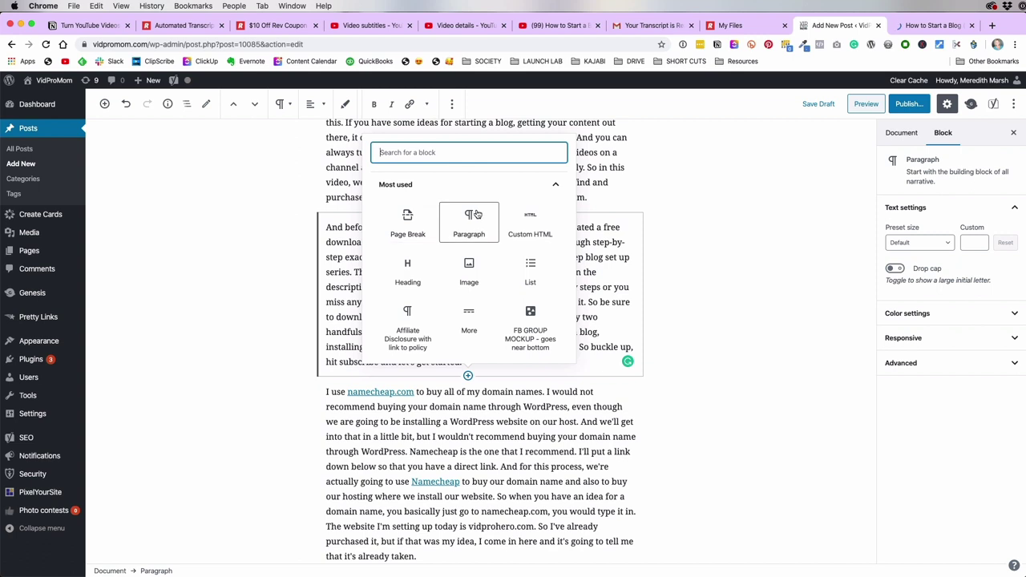
click(407, 274)
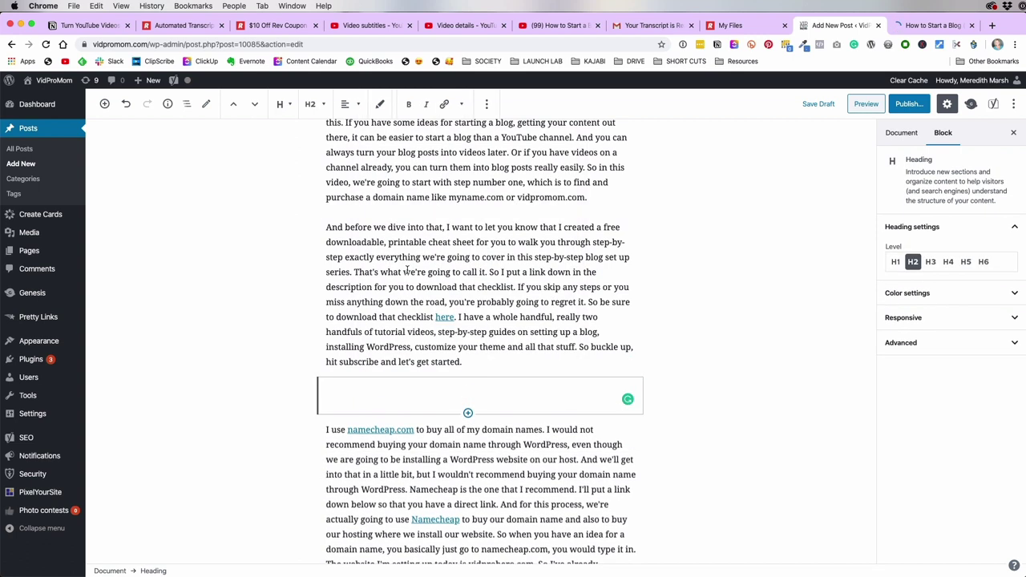
scroll(407, 272, down, 1)
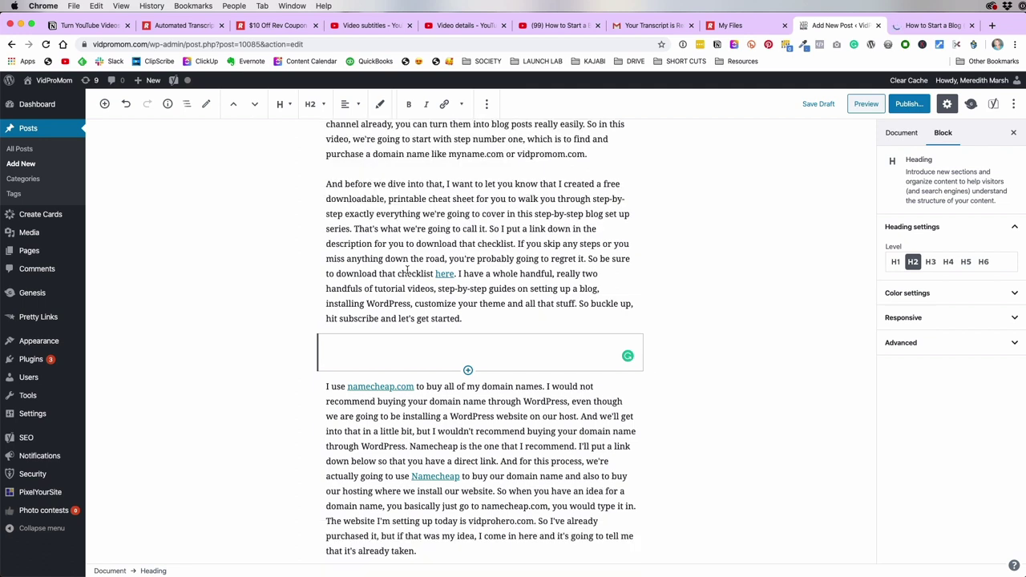
text(Where to B)
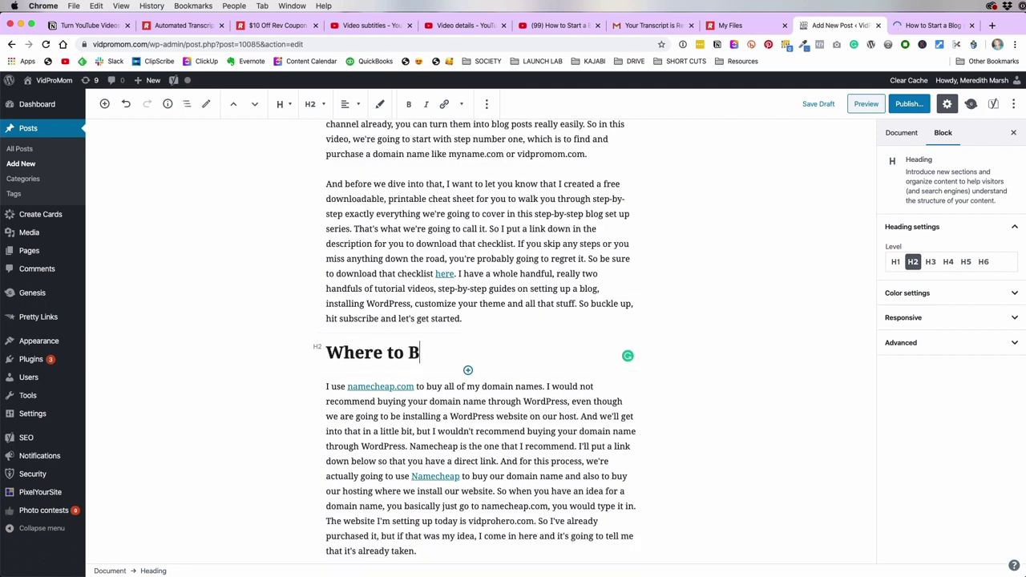
text(uy a Domain Name)
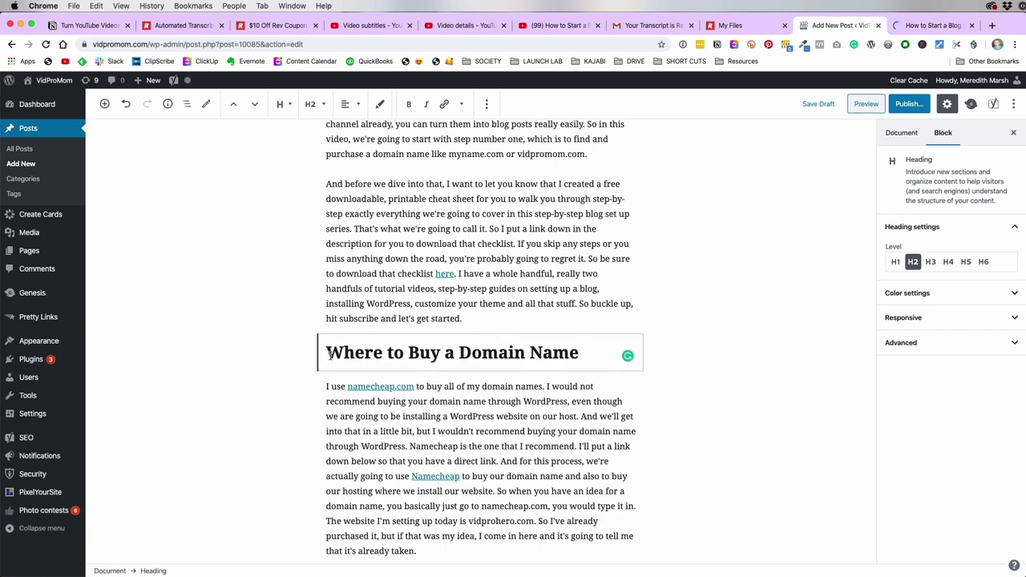
Split the paragraph under the heading into separate paragraphs starting at "So when you have an idea" and "Namecheap is the one that I recommend"
scroll(519, 389, down, 4)
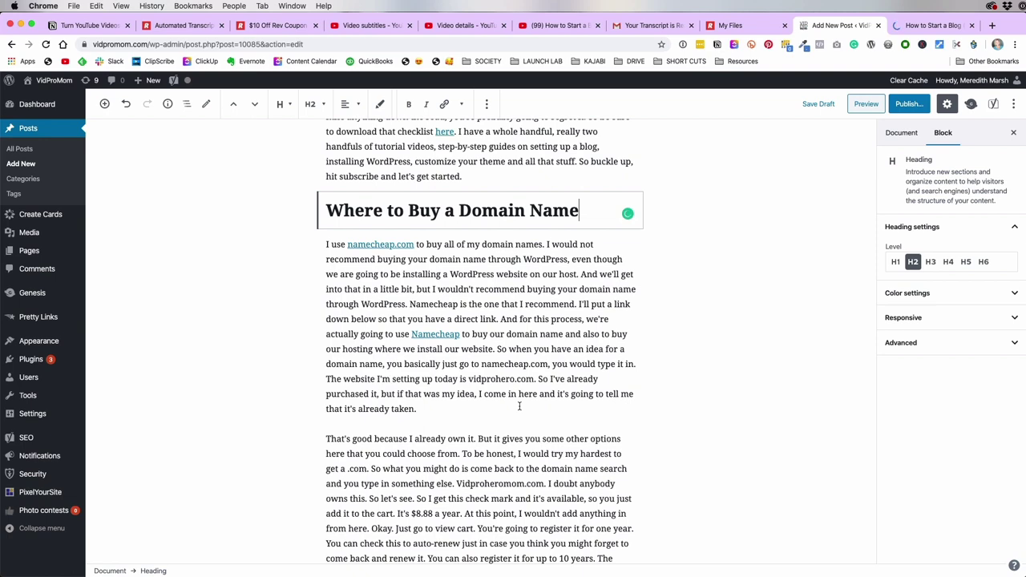
scroll(519, 406, down, 1)
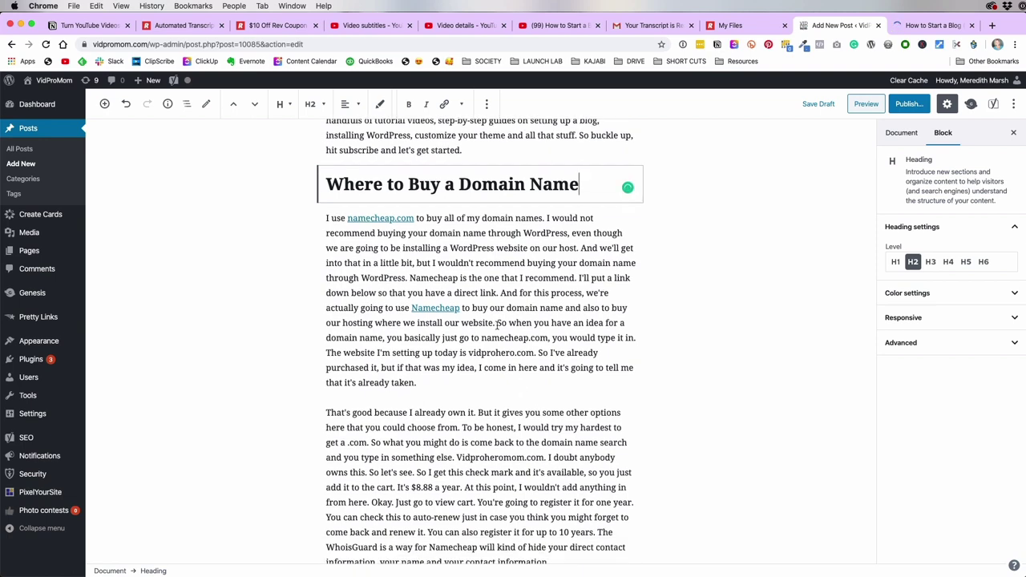
click(497, 322)
key(Return)
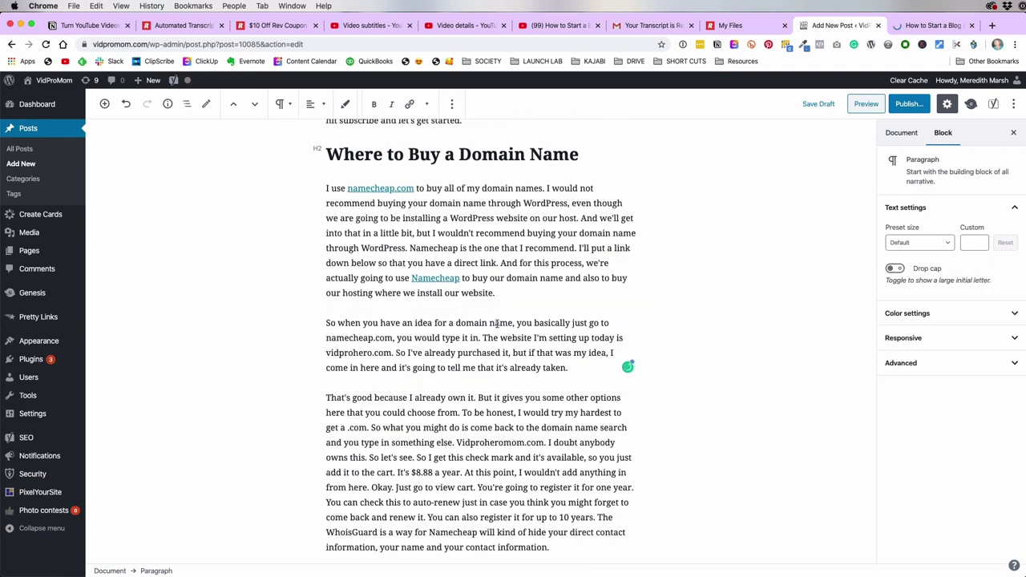
click(411, 248)
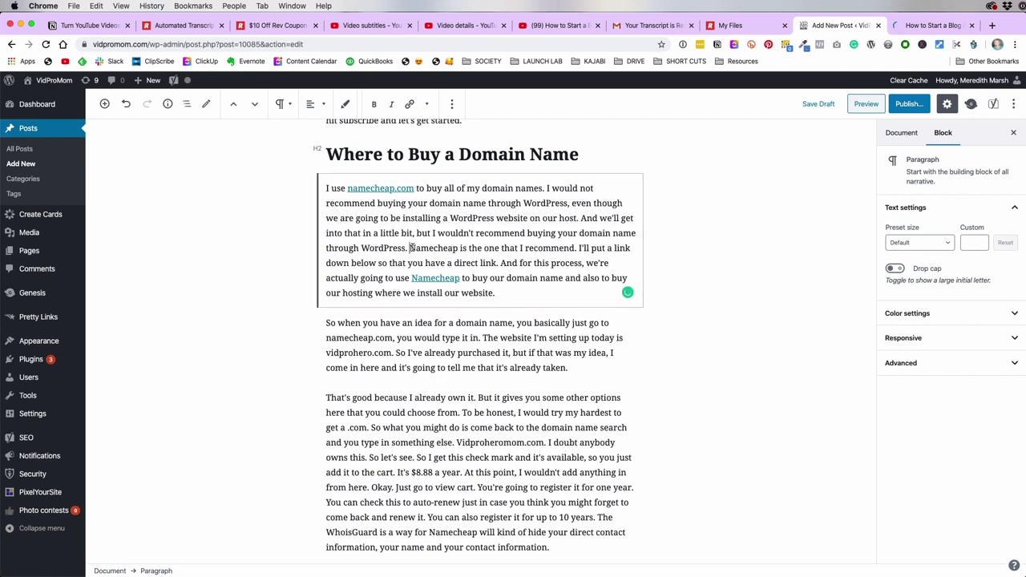
key(Return)
Start a new paragraph at "The WhoisGuard is a way", after the sentence about registering for up to 10 years
scroll(411, 248, down, 2)
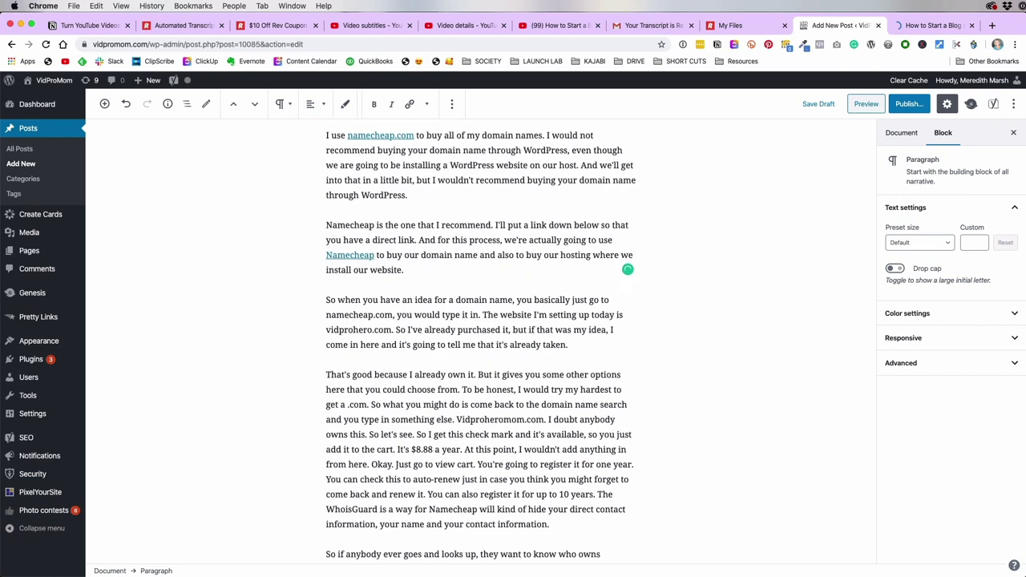
scroll(481, 337, down, 1)
scroll(481, 281, down, 5)
click(575, 257)
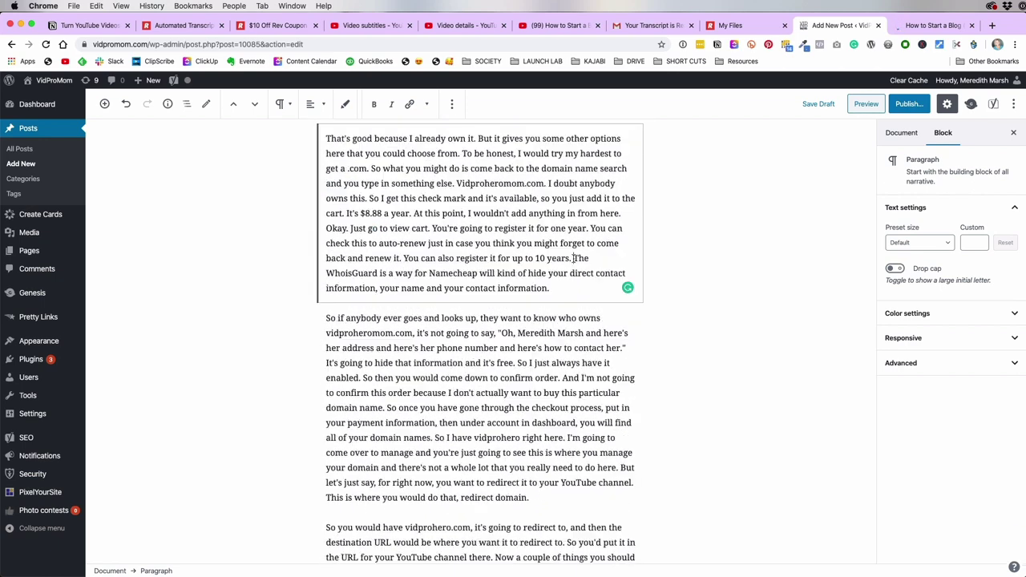
key(Return)
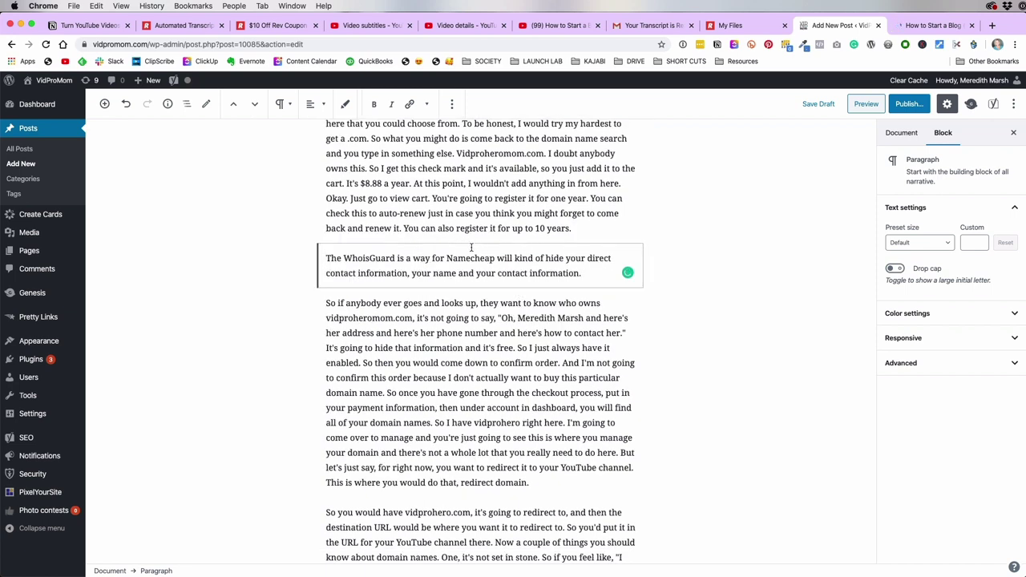
Add an H2 heading "What is WhoisGuard?" directly above the WhoisGuard paragraph
click(470, 316)
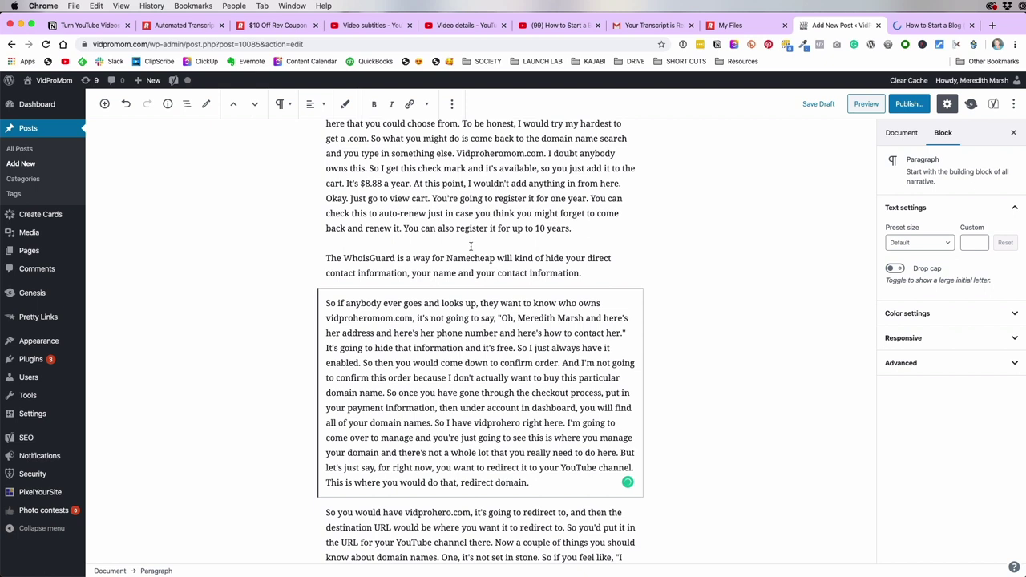
click(471, 246)
scroll(473, 223, up, 1)
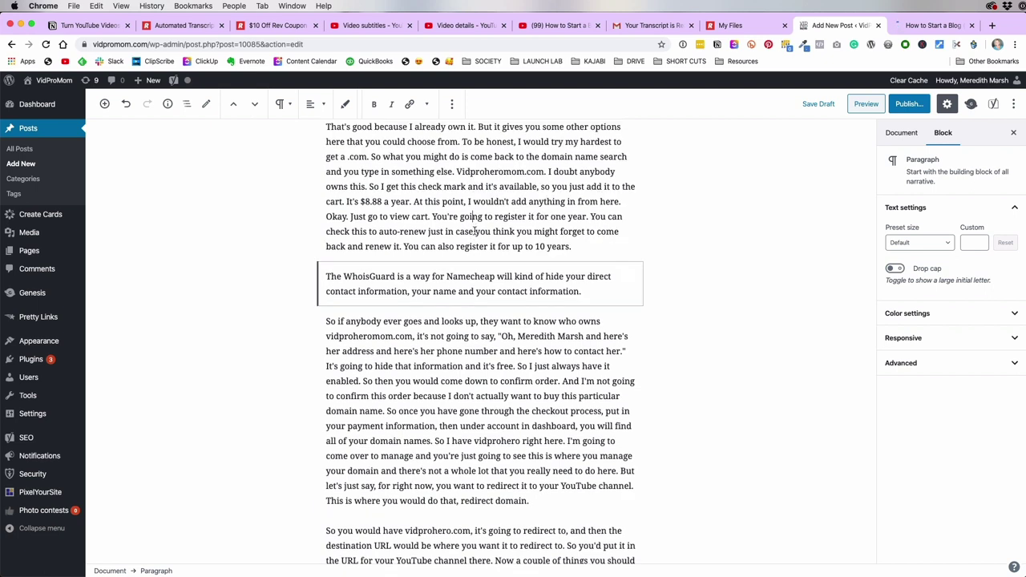
click(469, 260)
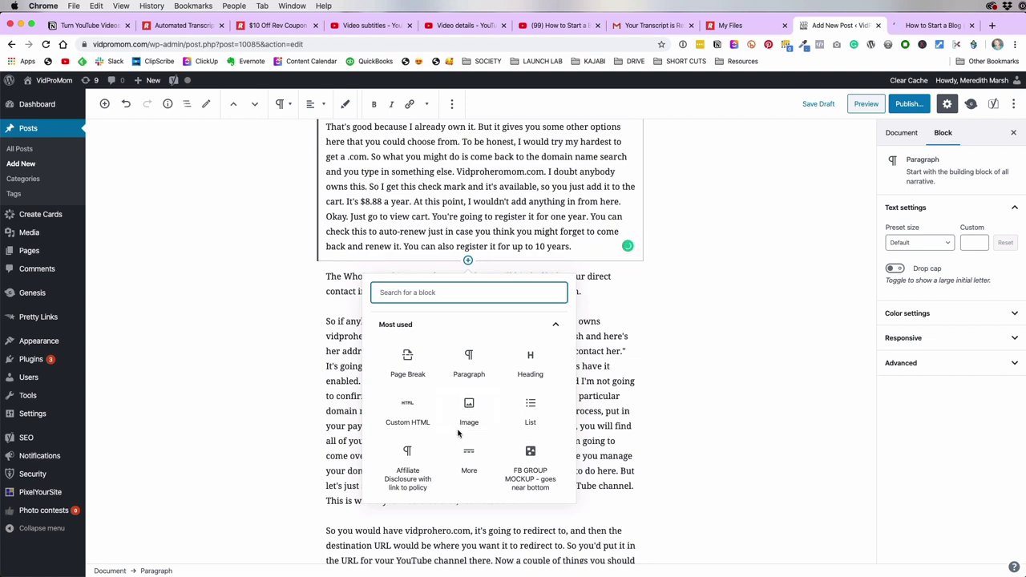
click(530, 365)
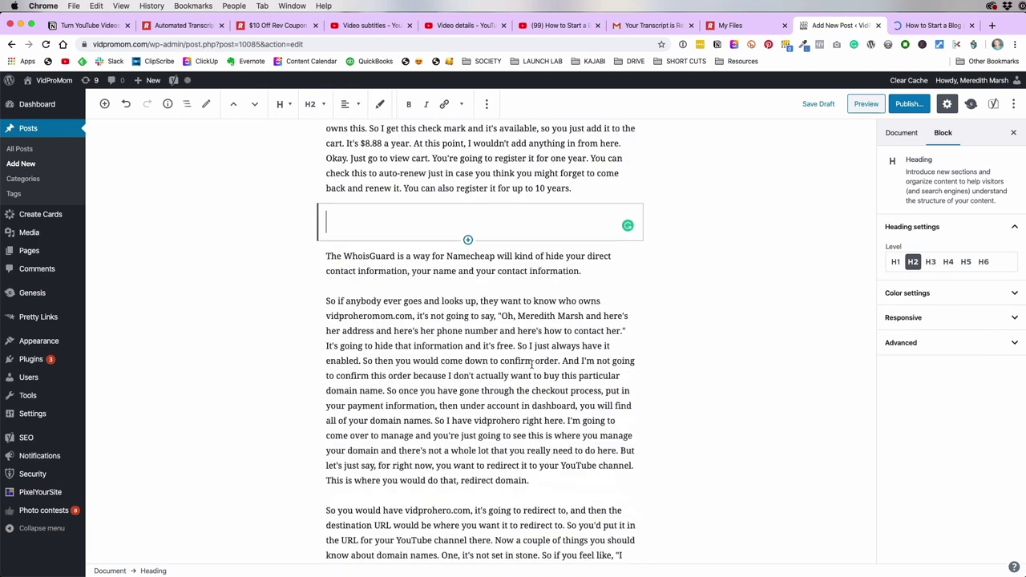
text(What is Who)
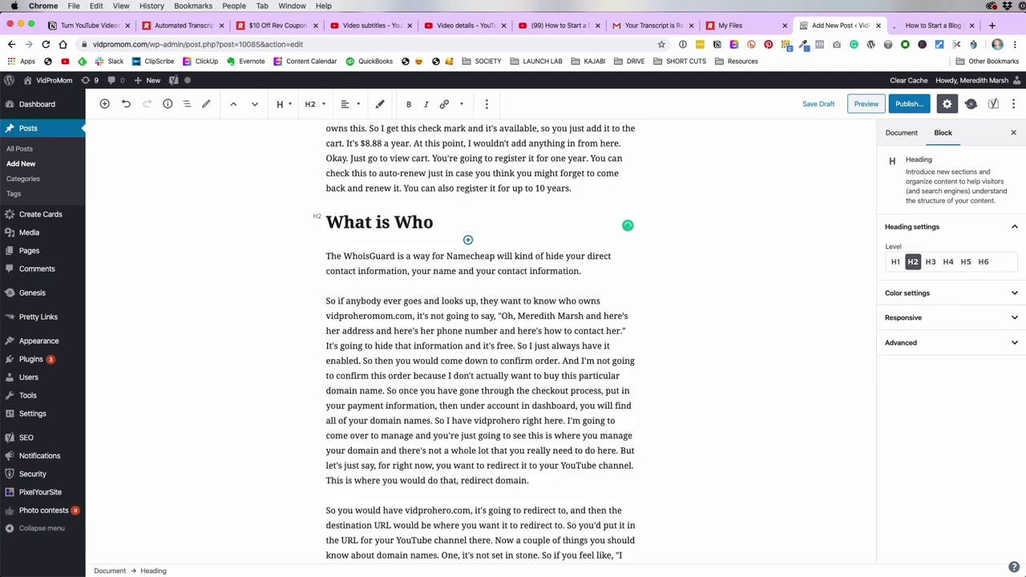
text(isGuard?)
click(417, 366)
Save the draft and look through the post in its preview page
scroll(417, 271, up, 2)
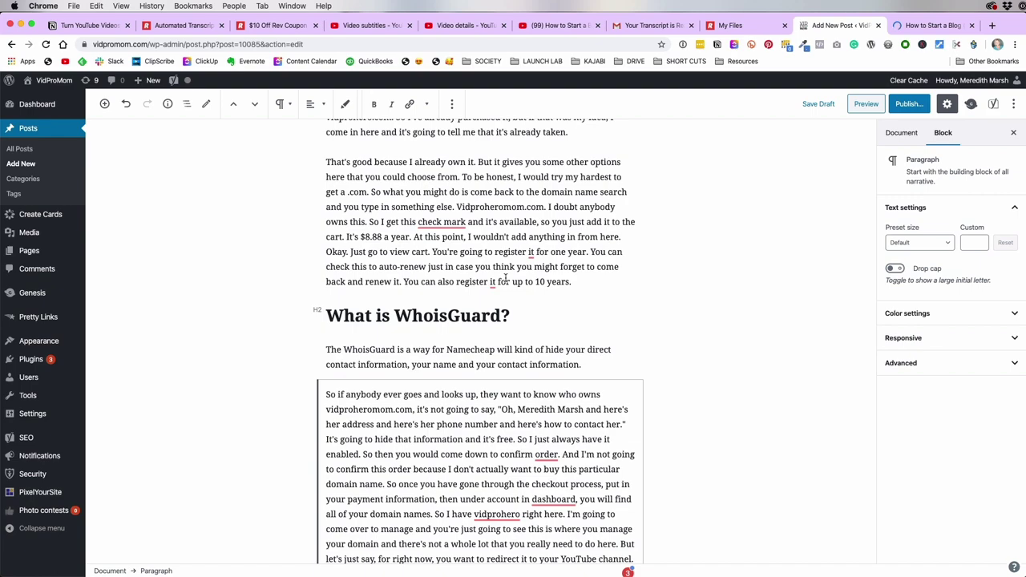
scroll(505, 278, up, 15)
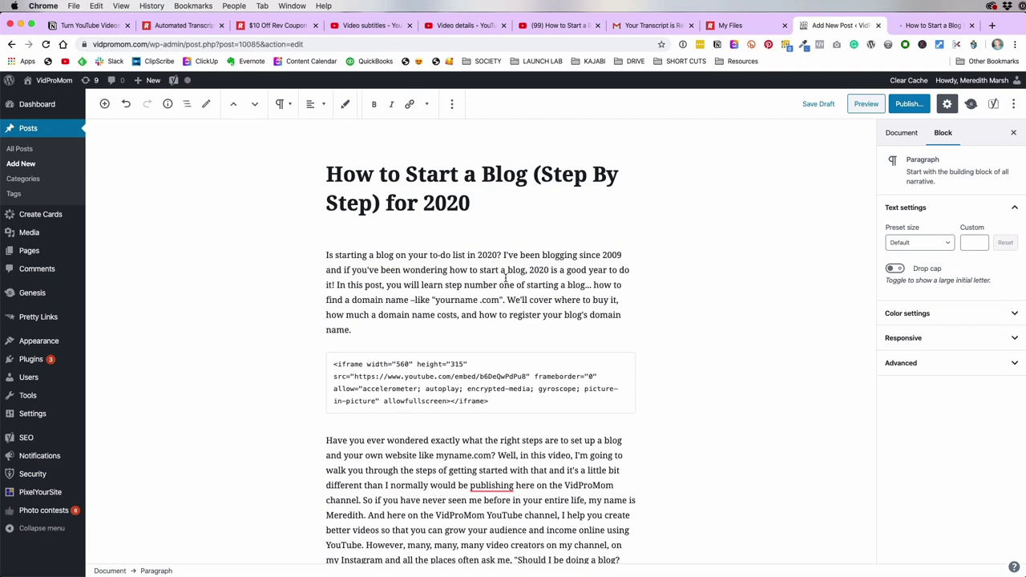
click(818, 104)
scroll(161, 425, down, 10)
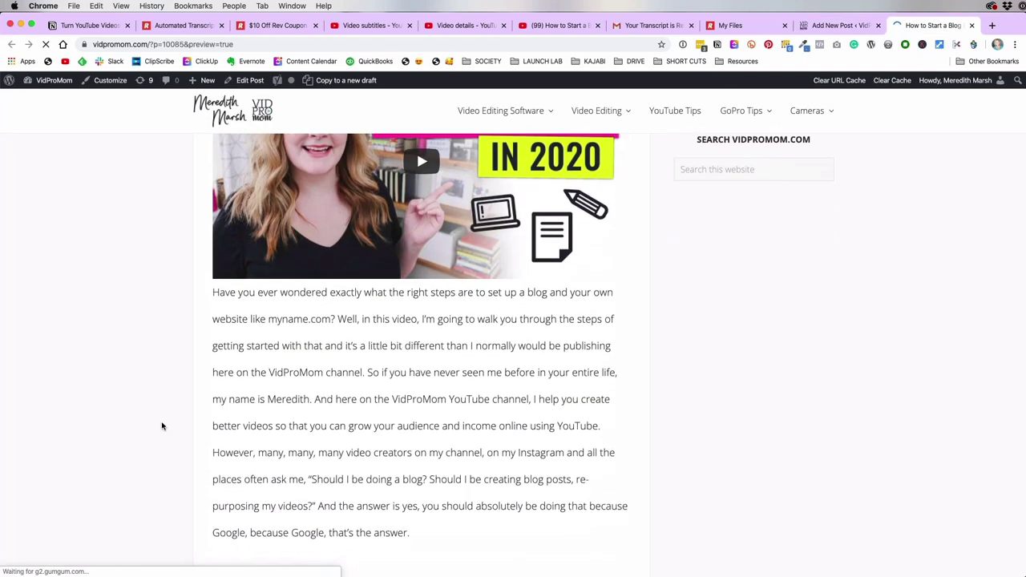
Review the headings, links and paragraph spacing in the post preview down to the "What is WhoisGuard?" section
scroll(162, 426, down, 5)
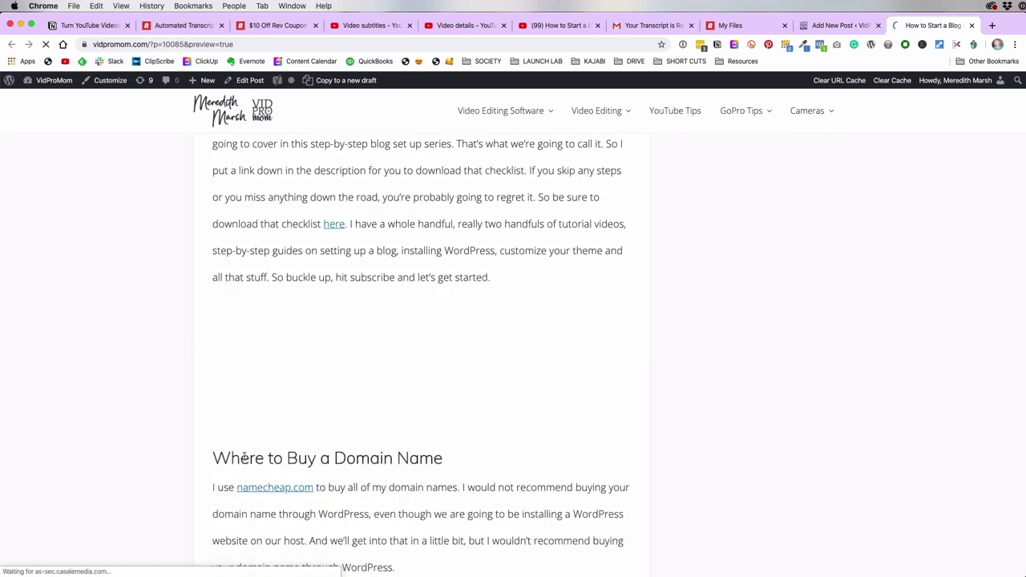
scroll(103, 482, down, 3)
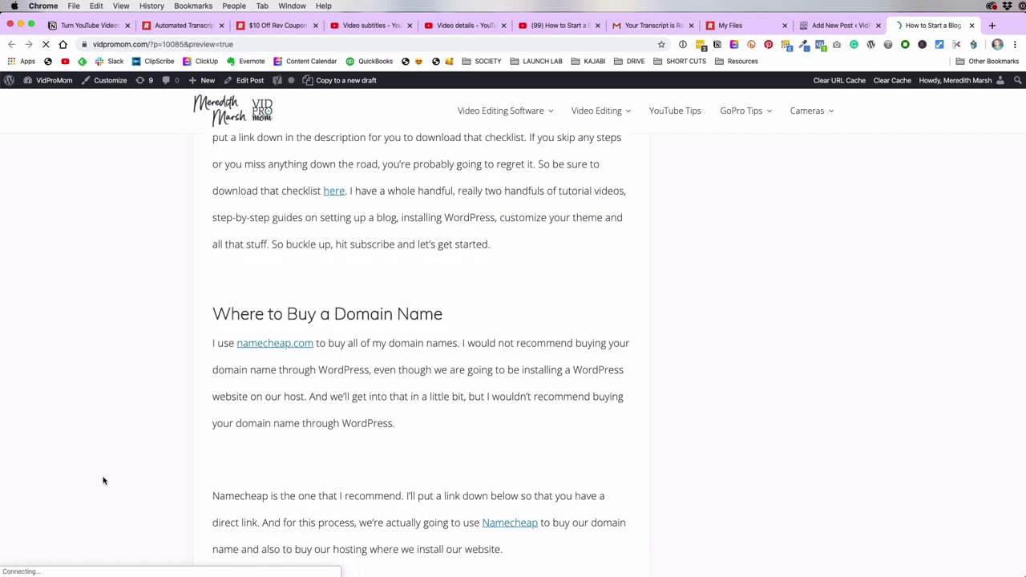
scroll(103, 481, down, 5)
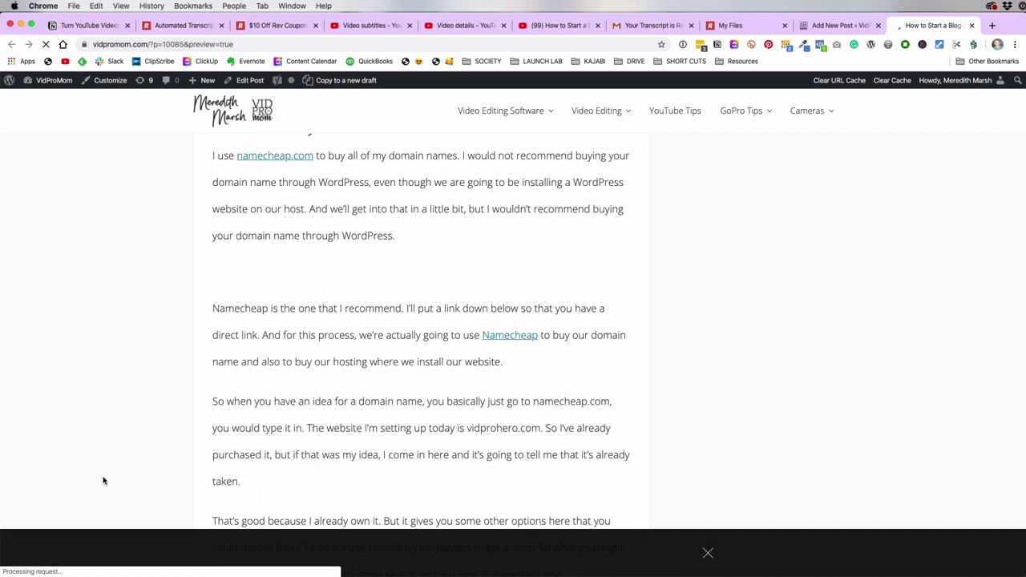
scroll(103, 481, down, 2)
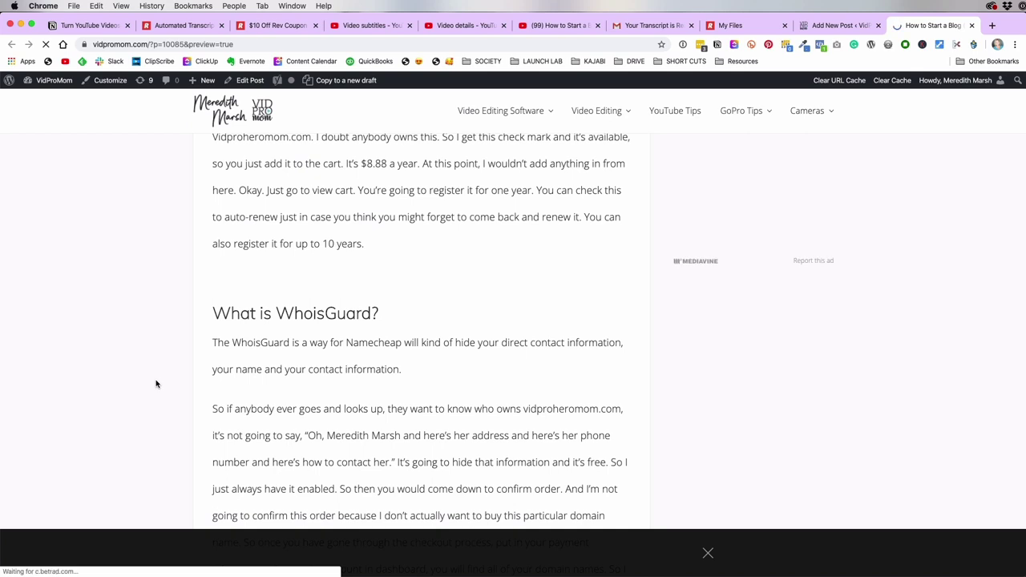
scroll(156, 382, up, 6)
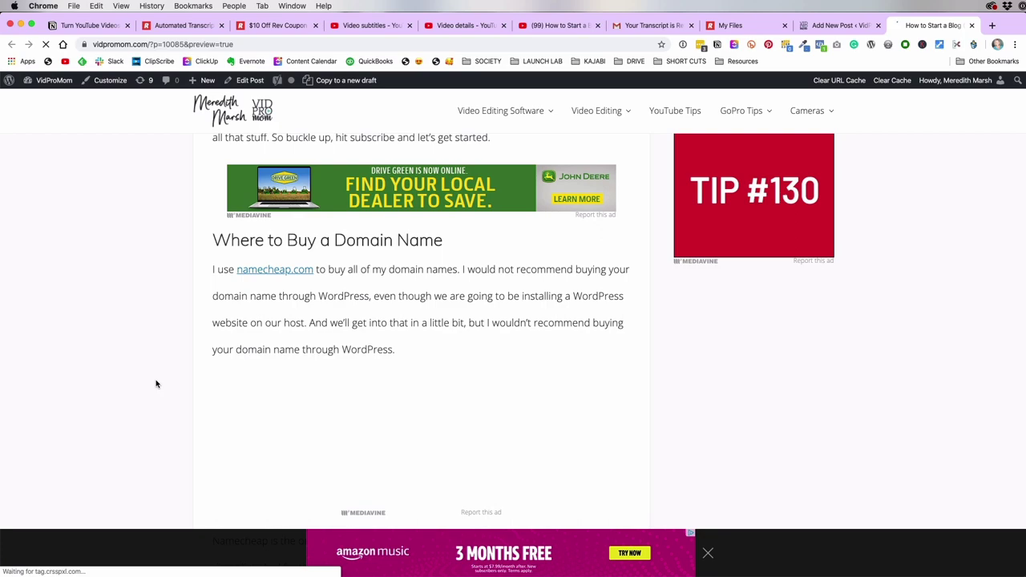
scroll(156, 385, up, 15)
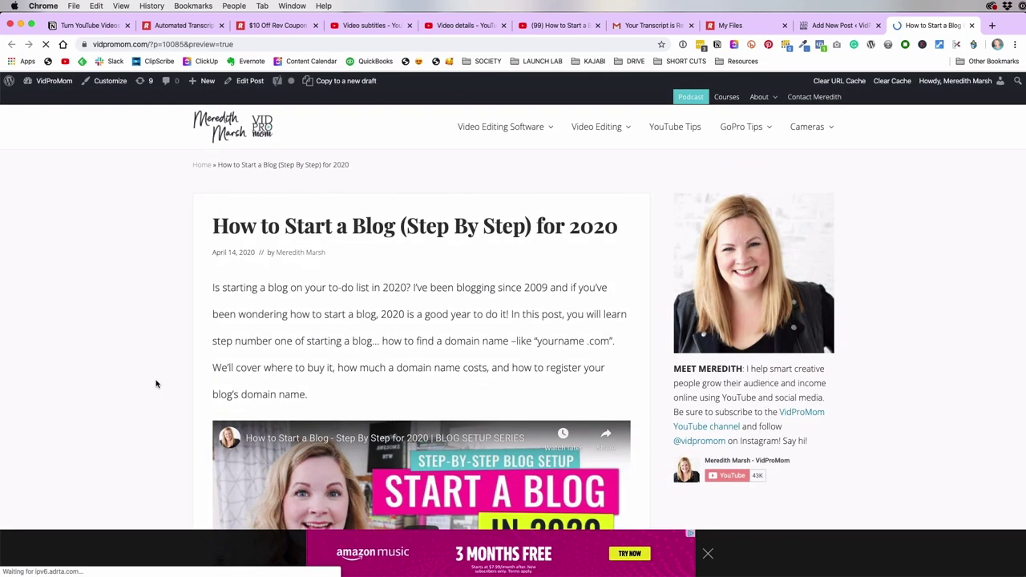
Examine the preview from the embedded video down to the domain name section, checking how the ads sit between paragraphs
scroll(157, 384, down, 5)
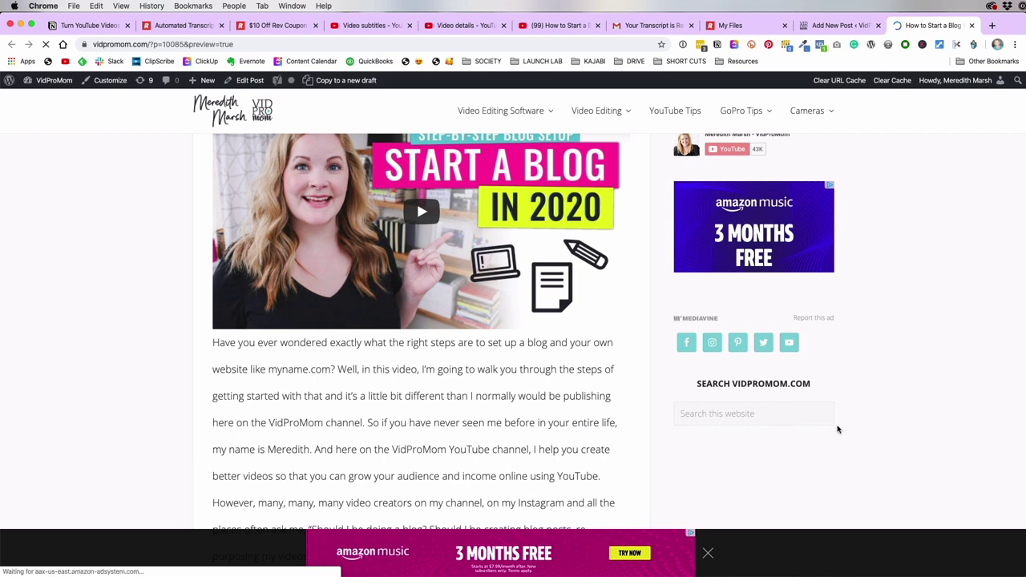
scroll(838, 429, down, 1)
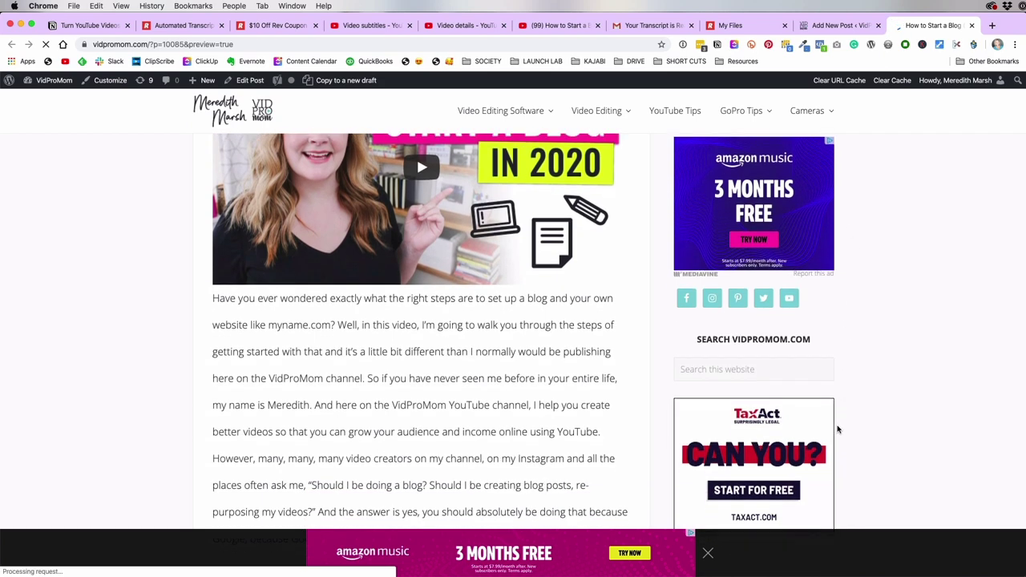
scroll(838, 429, down, 3)
scroll(838, 429, down, 2)
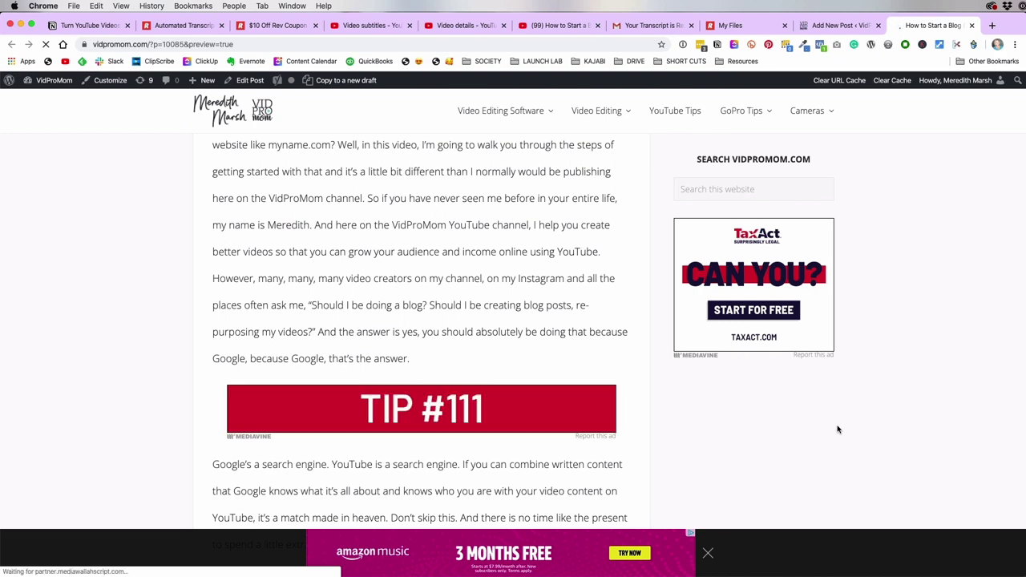
scroll(838, 429, down, 5)
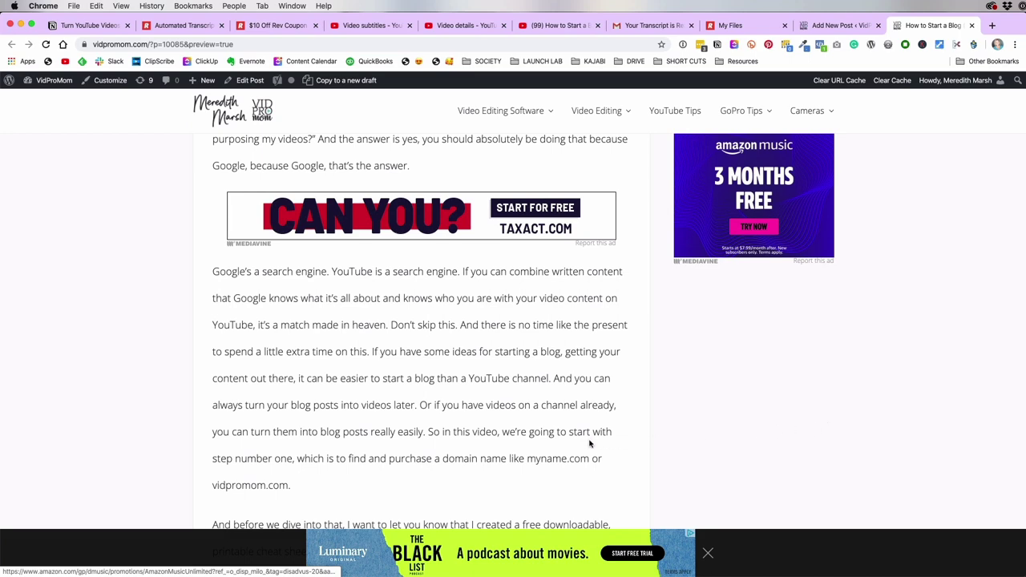
scroll(590, 440, down, 6)
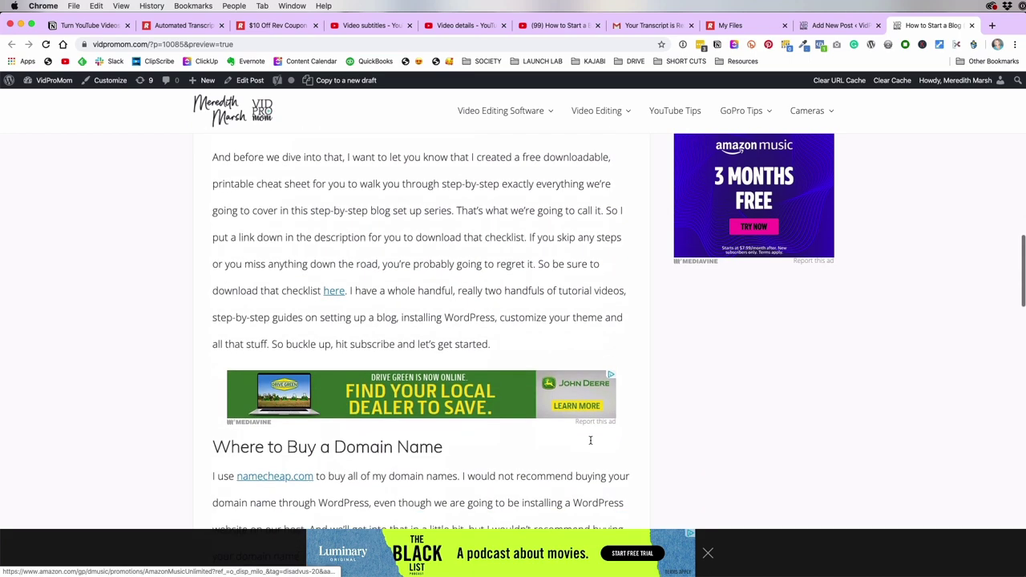
scroll(590, 441, down, 5)
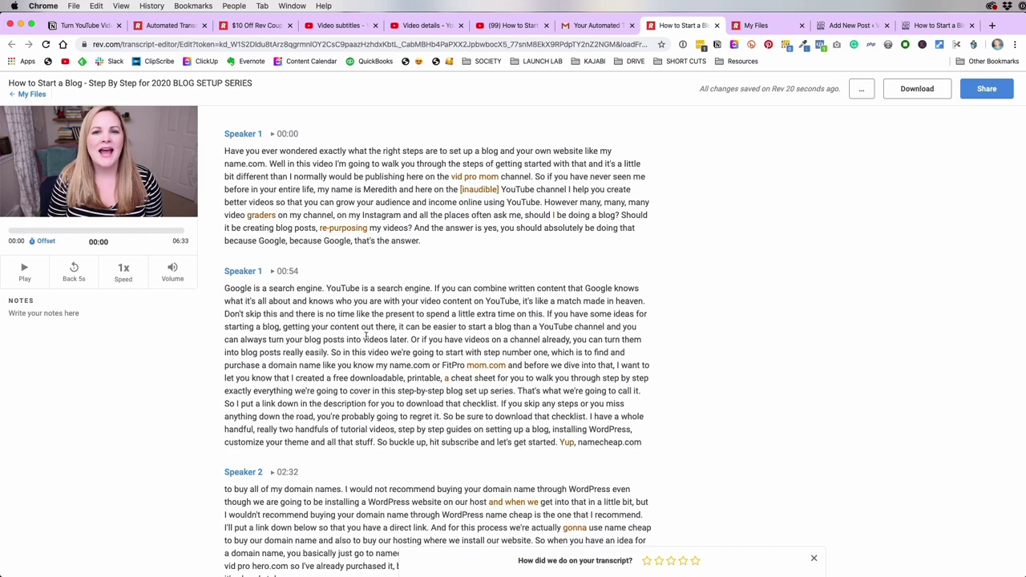
Read through the automated Rev transcript, checking its speaker labels, paragraph breaks and highlighted uncertain words
scroll(365, 336, down, 2)
scroll(365, 337, down, 3)
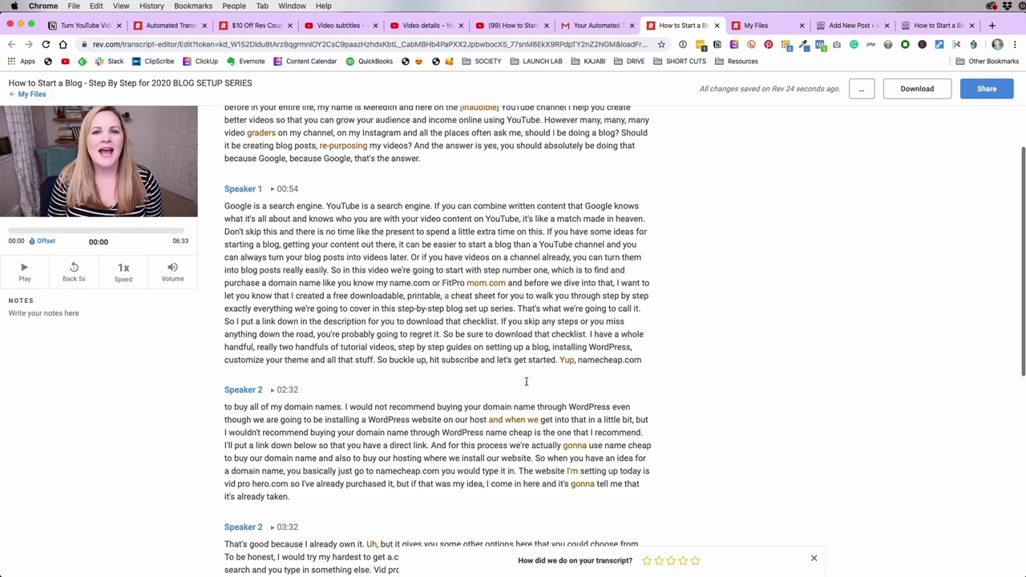
scroll(523, 383, down, 1)
scroll(523, 383, down, 5)
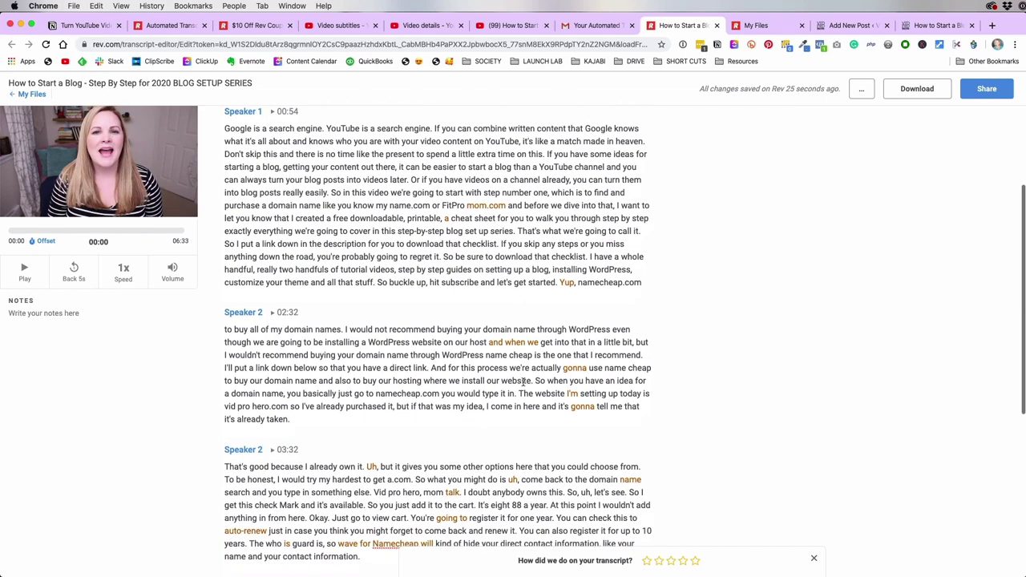
scroll(523, 383, down, 7)
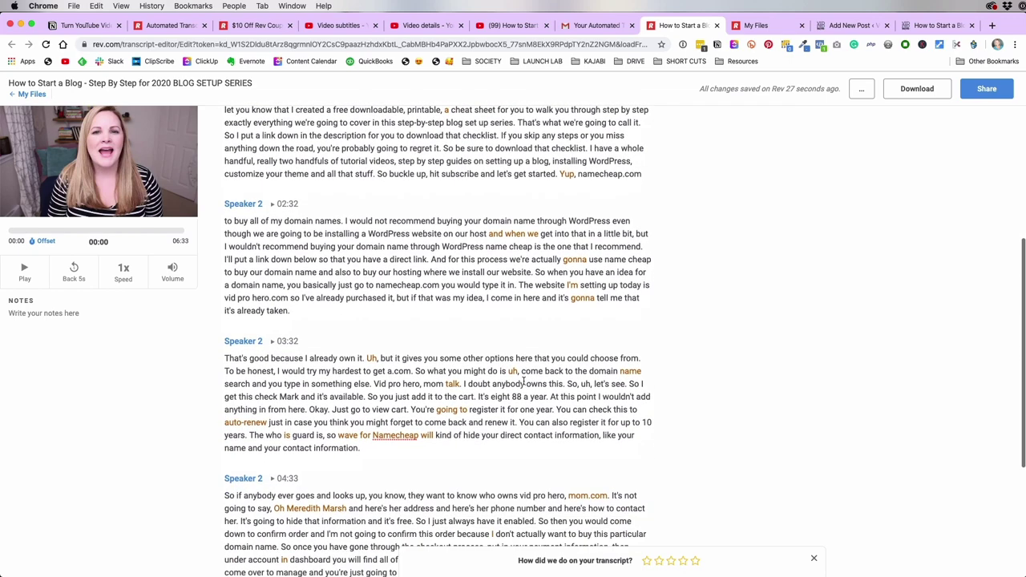
scroll(523, 382, down, 6)
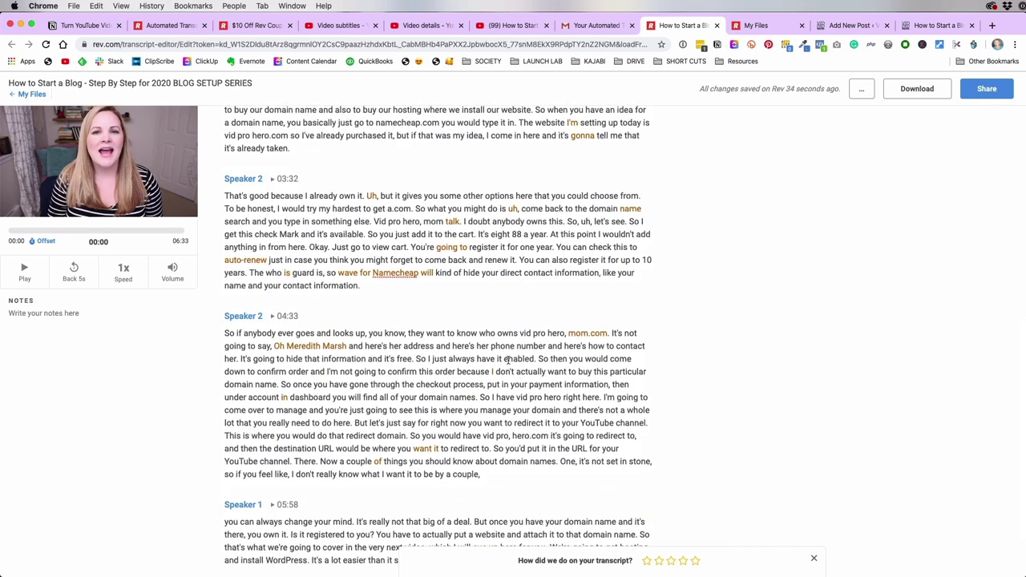
Open the completed "How to Start a Blog - Step By Step for 2020 | BLOG SETUP SERIES" transcript from the Rev files for comparison
click(752, 26)
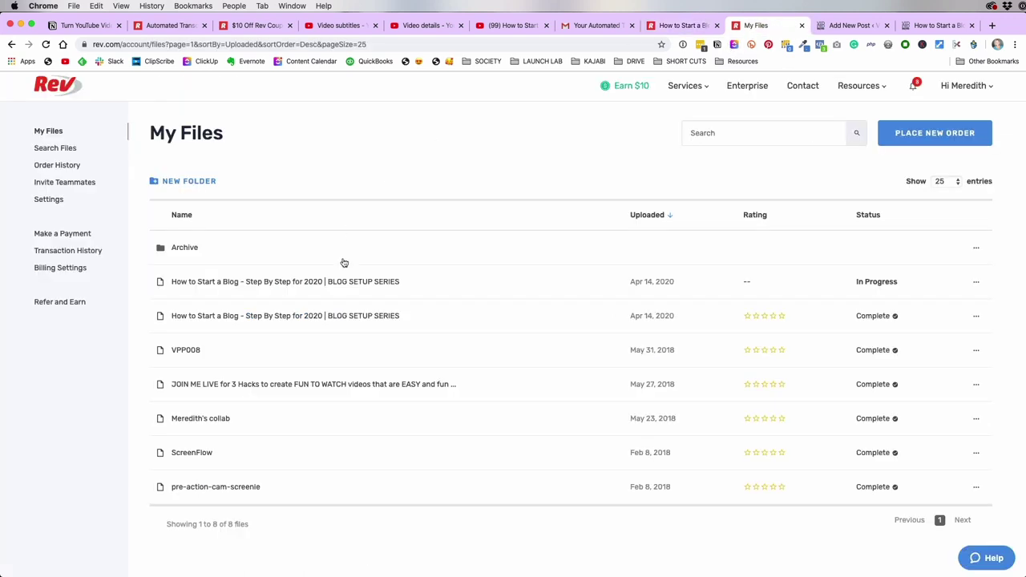
click(329, 317)
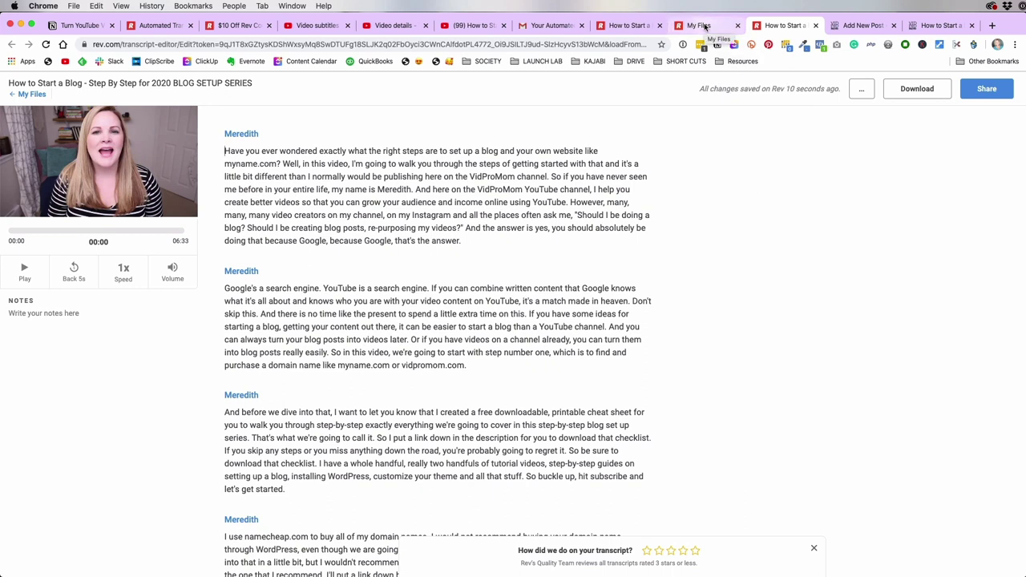
click(704, 27)
Switch to the WordPress post, check its previewed domain name paragraphs, and return to the post editor
click(862, 25)
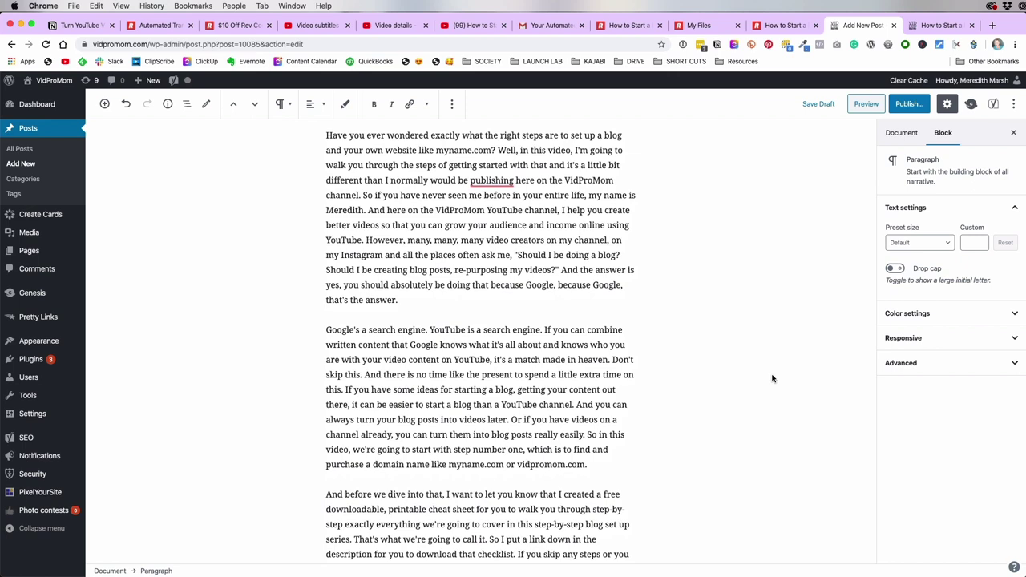
click(940, 25)
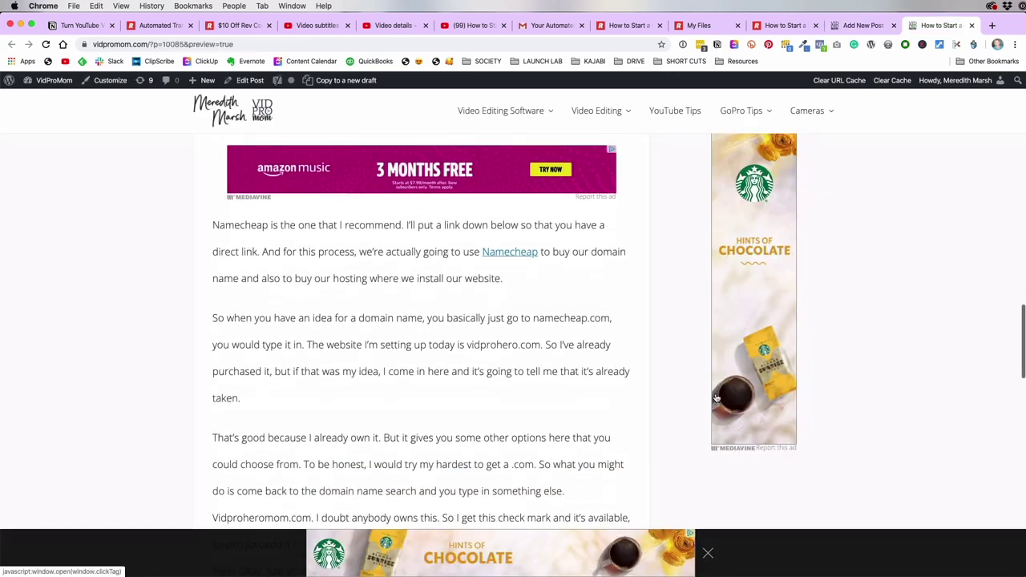
scroll(868, 90, down, 3)
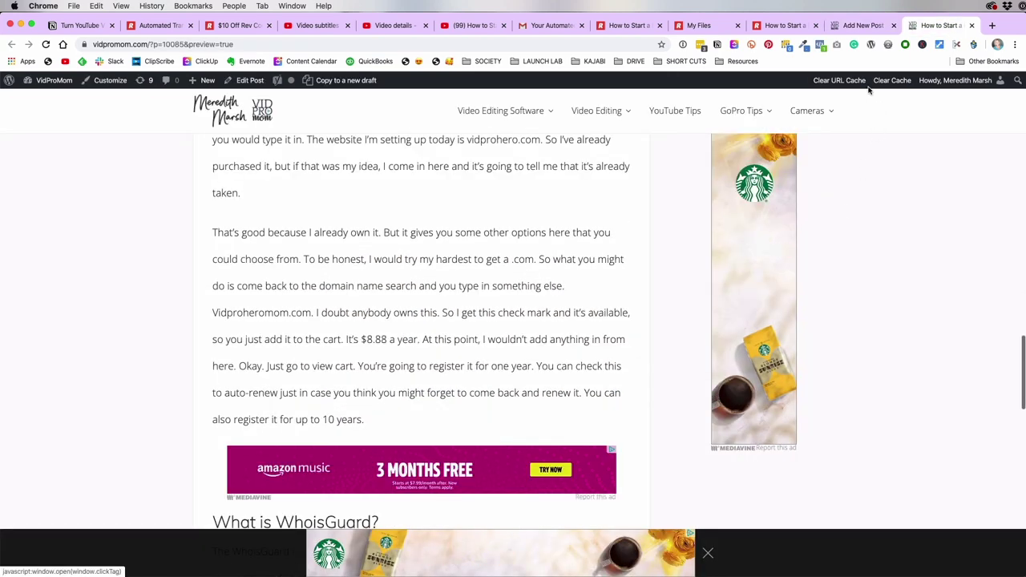
click(862, 26)
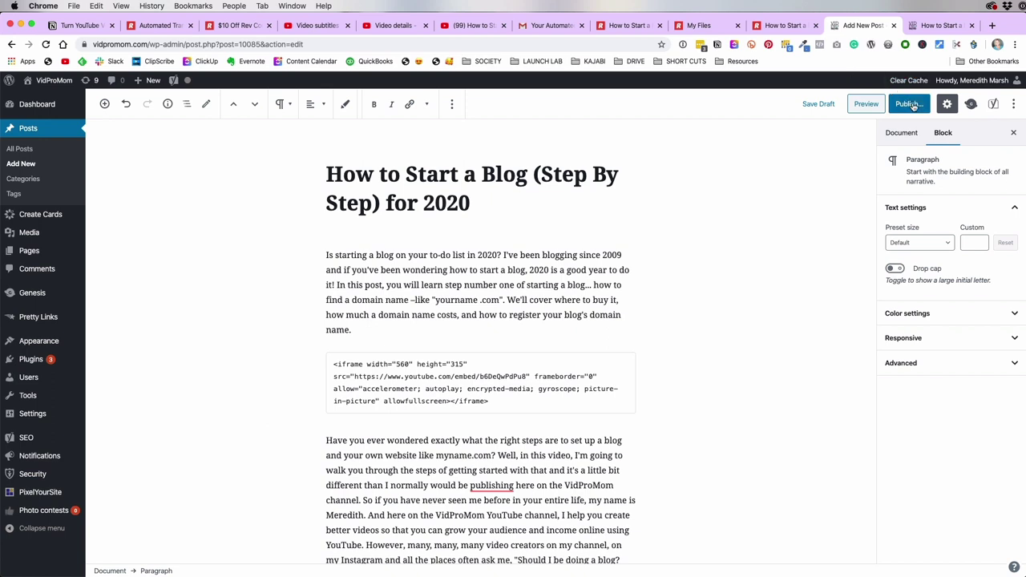